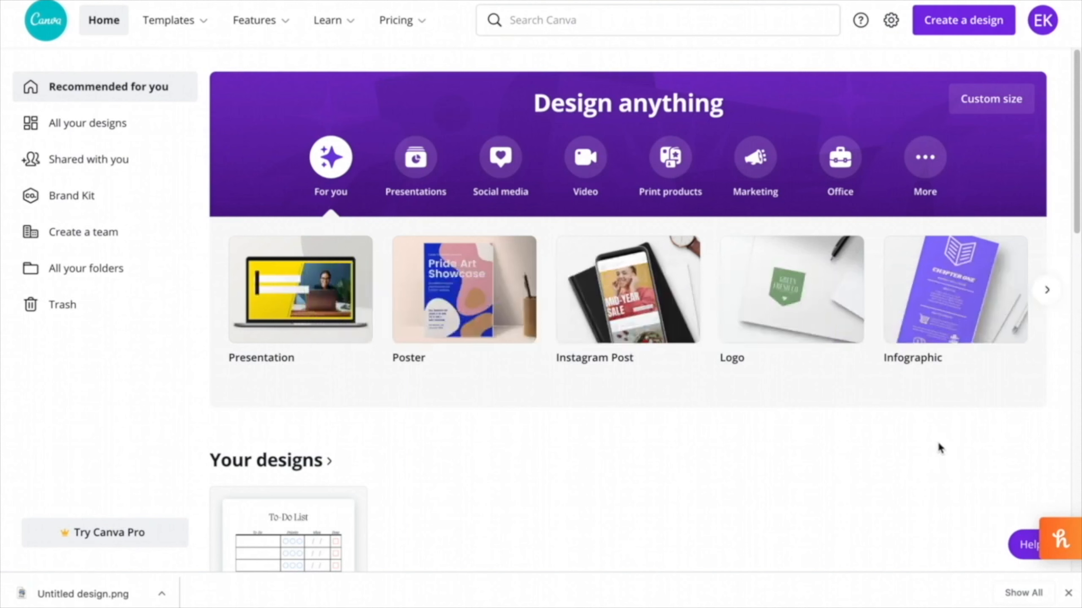
# - Create a new custom-size design measuring 8.625 x 11.25 in
pyautogui.click(1012, 101)
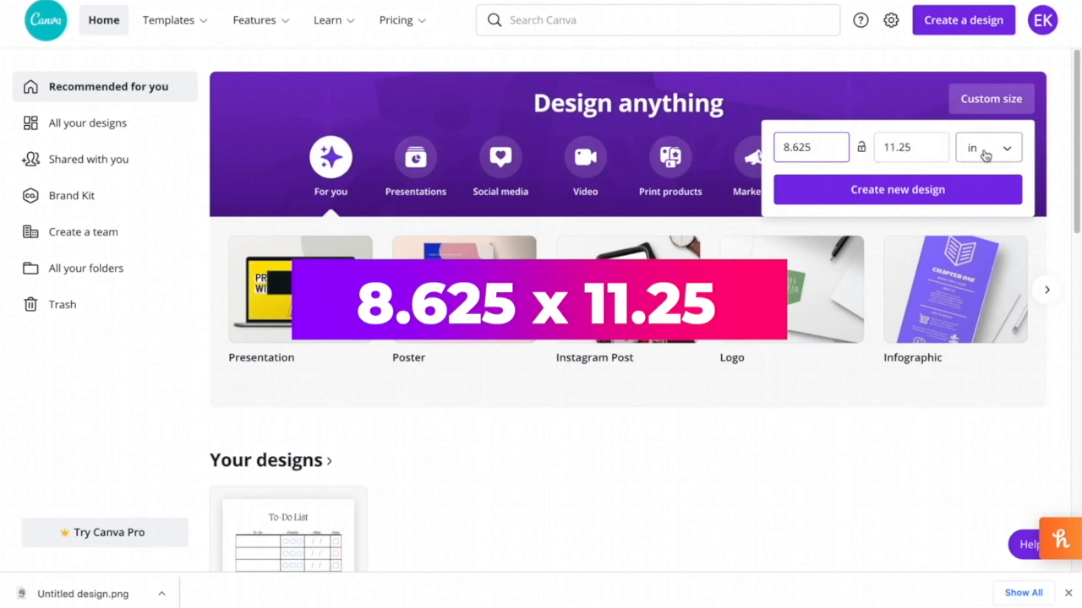
pyautogui.click(848, 194)
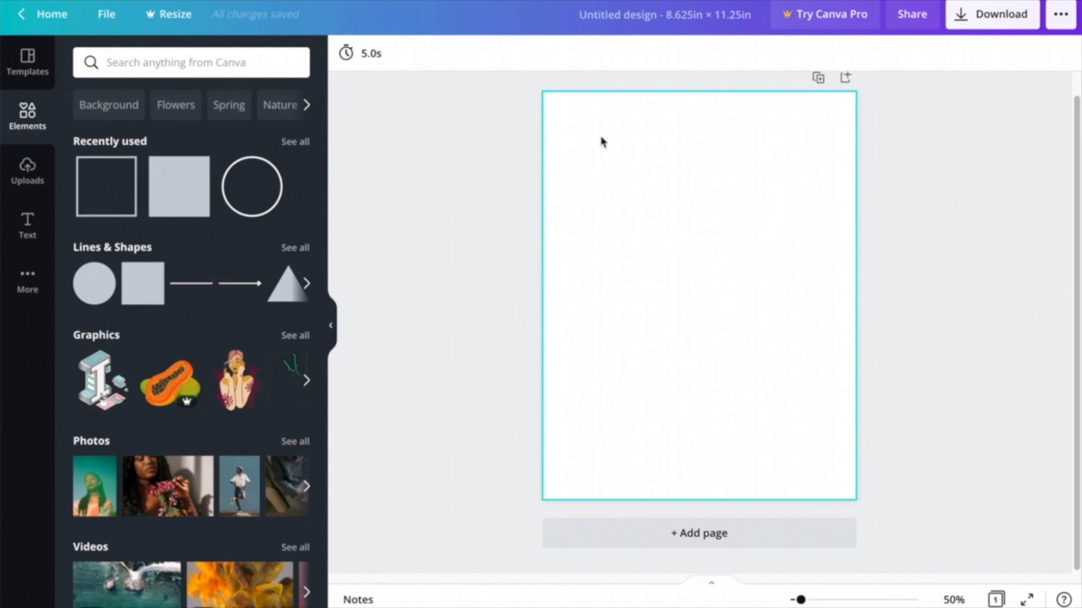
# - Add a heading reading "PASSWORD TRACKER" and place it at the top of the page
pyautogui.click(23, 237)
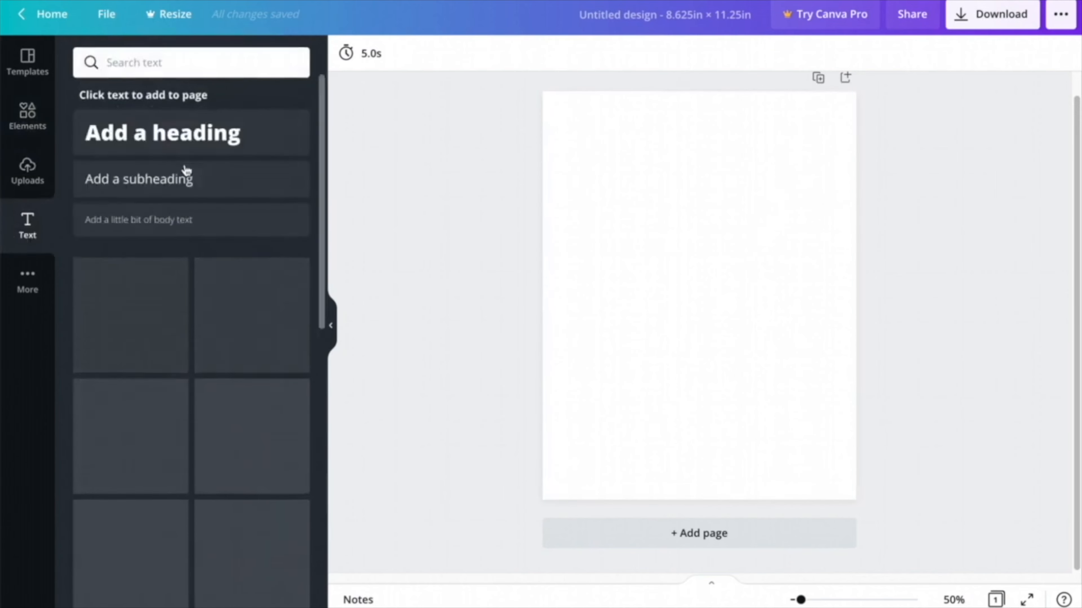
pyautogui.click(300, 140)
pyautogui.moveTo(759, 276); pyautogui.dragTo(760, 128)
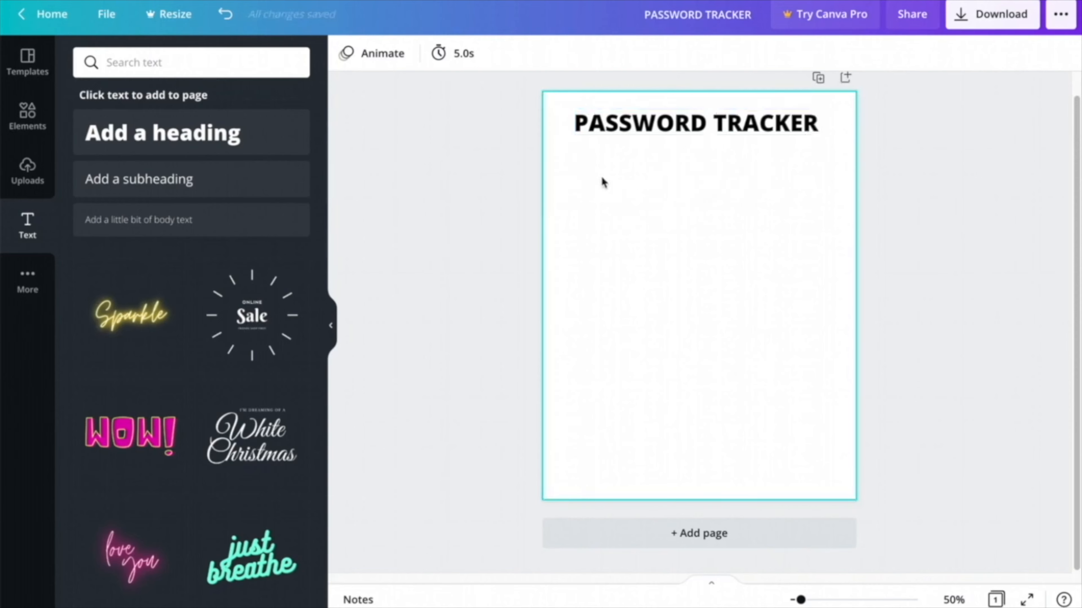
# - Add a solid square to the page and fill it with light gray
pyautogui.click(27, 128)
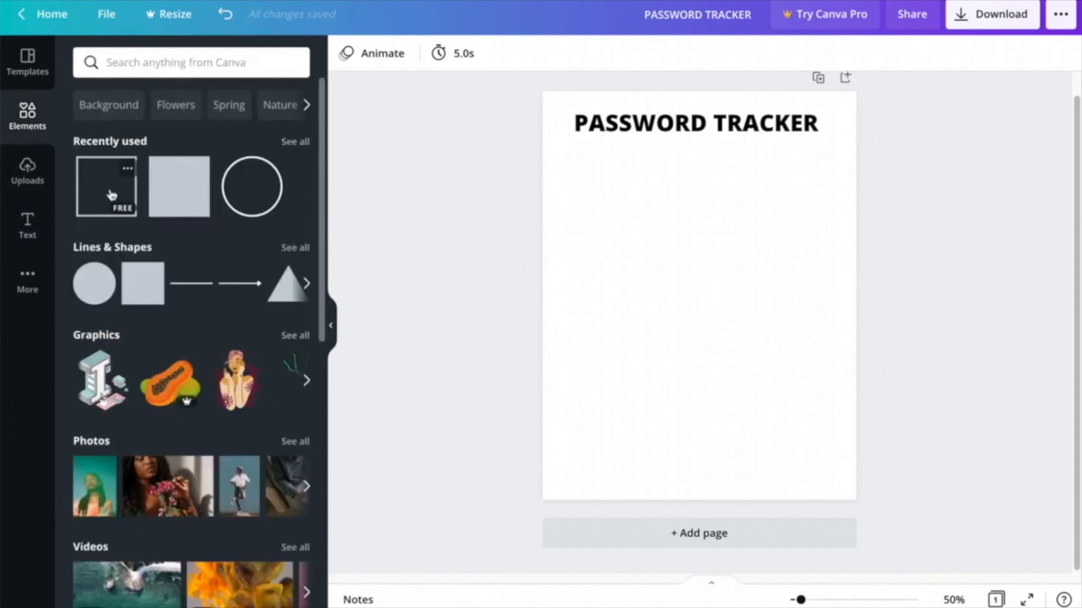
pyautogui.click(188, 202)
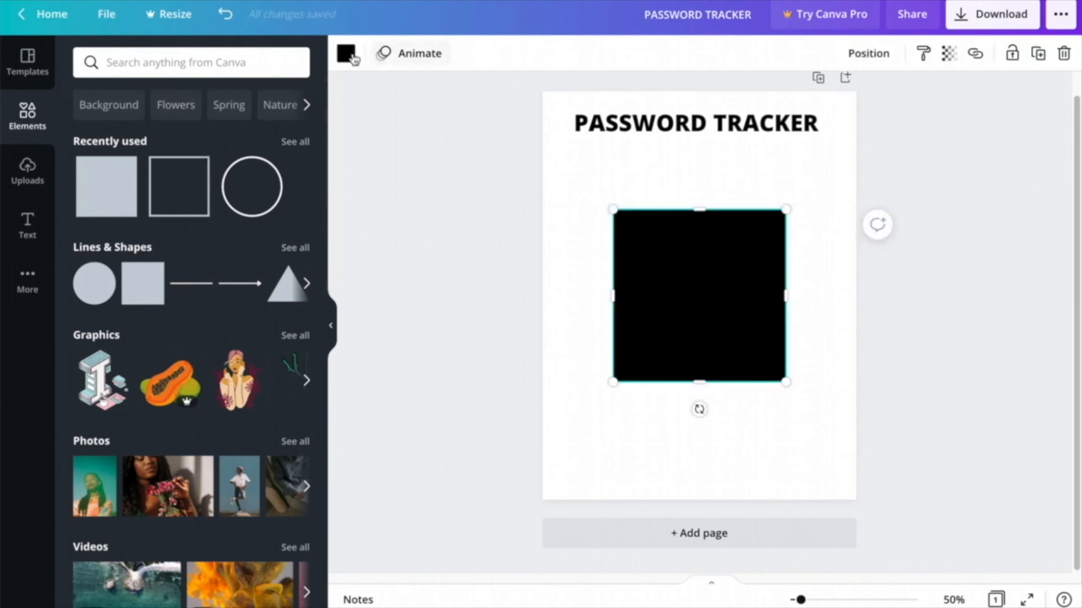
pyautogui.click(347, 54)
pyautogui.click(252, 293)
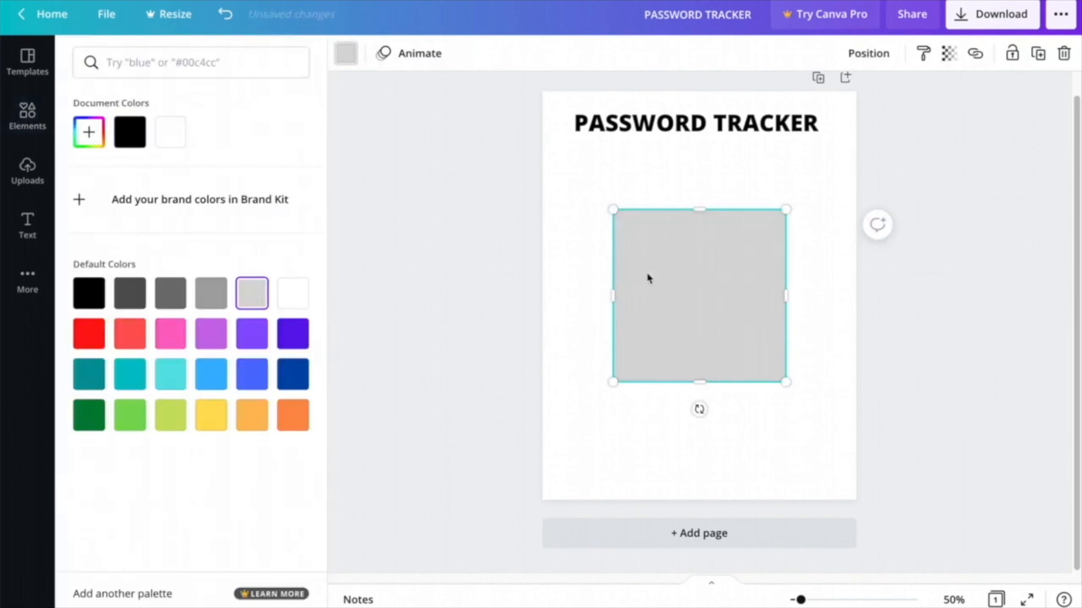
# - Resize the gray square into a header cell about 2.3 in wide and place it under the title's left end
pyautogui.moveTo(792, 212); pyautogui.dragTo(707, 194)
pyautogui.hotkey('ctrl', '0')
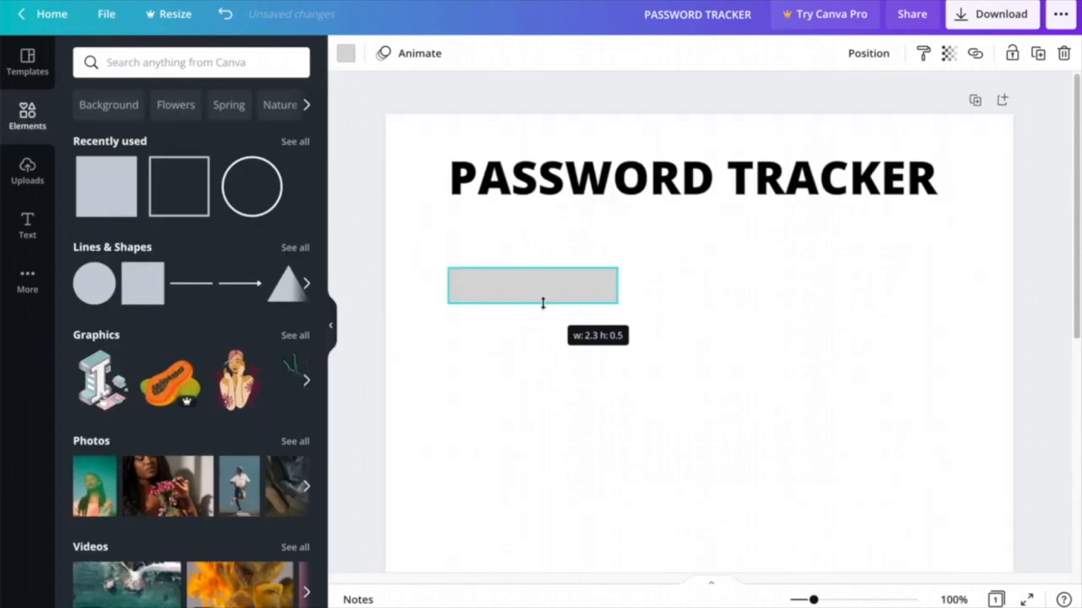
pyautogui.moveTo(542, 302)
pyautogui.mouseDown()
pyautogui.moveTo(542, 316)
pyautogui.moveTo(541, 298)
pyautogui.mouseUp()
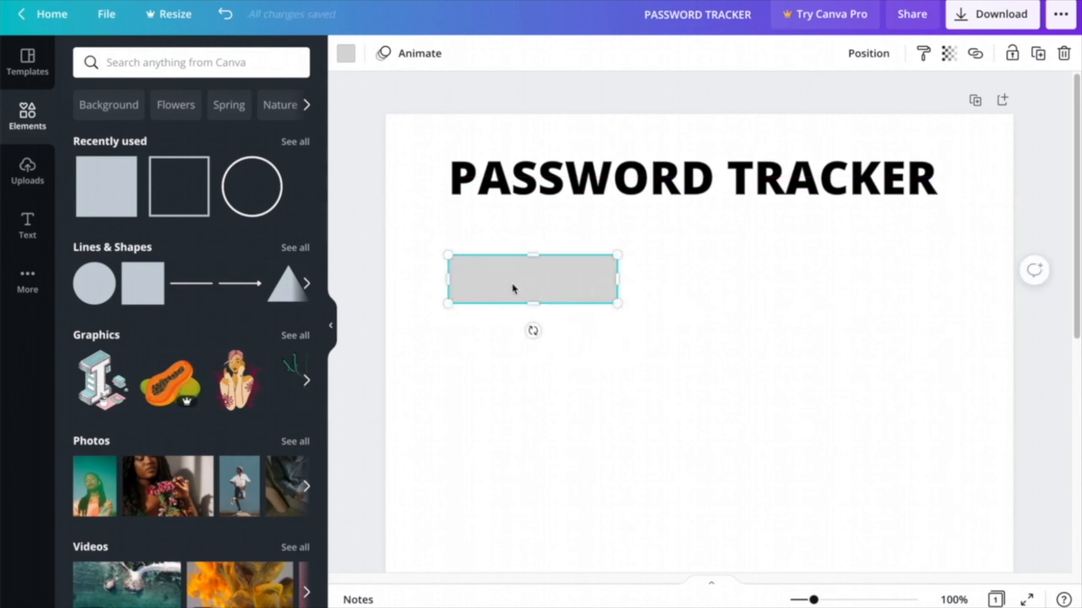
# - Narrow the gray cell and duplicate it into a row of four equal, adjoining header cells below the title
pyautogui.hotkey('ctrl', 'd')
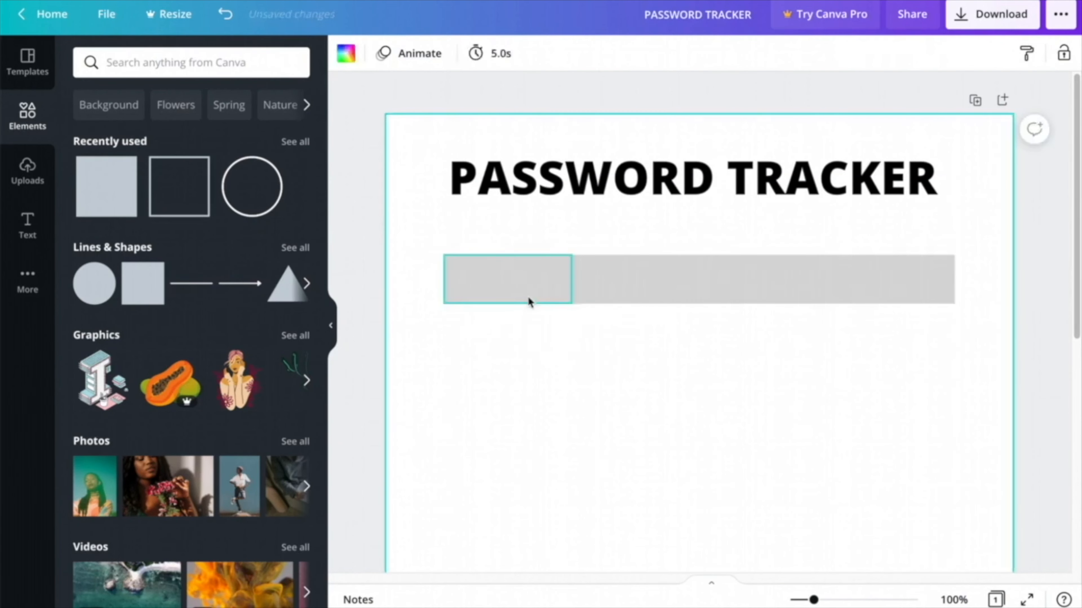
pyautogui.click(527, 296)
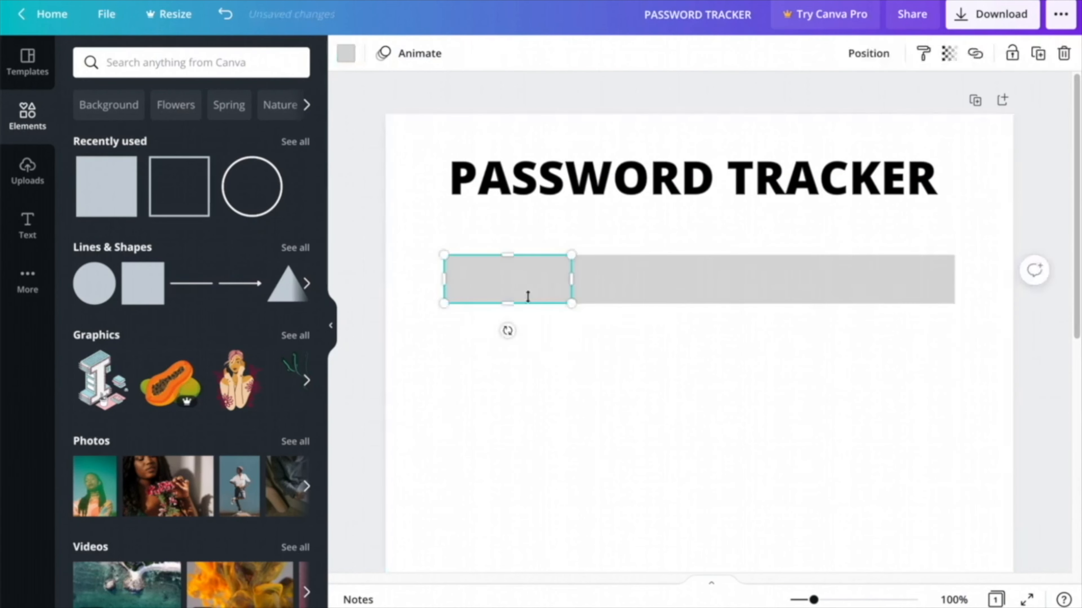
pyautogui.moveTo(629, 281); pyautogui.dragTo(899, 280)
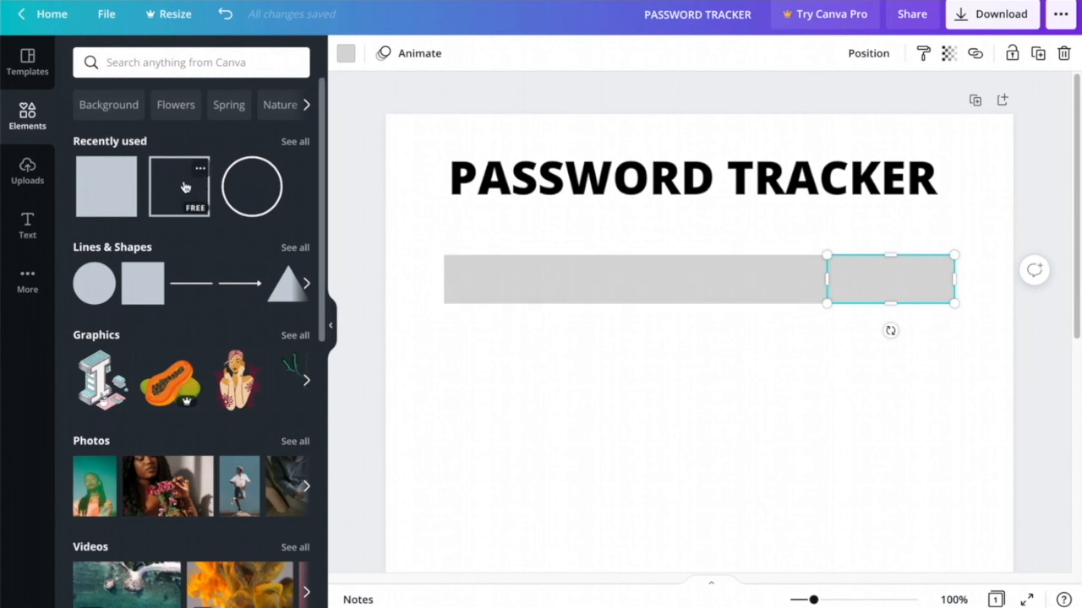
# - Add a black square outline, fit it to the first gray header cell, and duplicate it over the other three
pyautogui.click(196, 198)
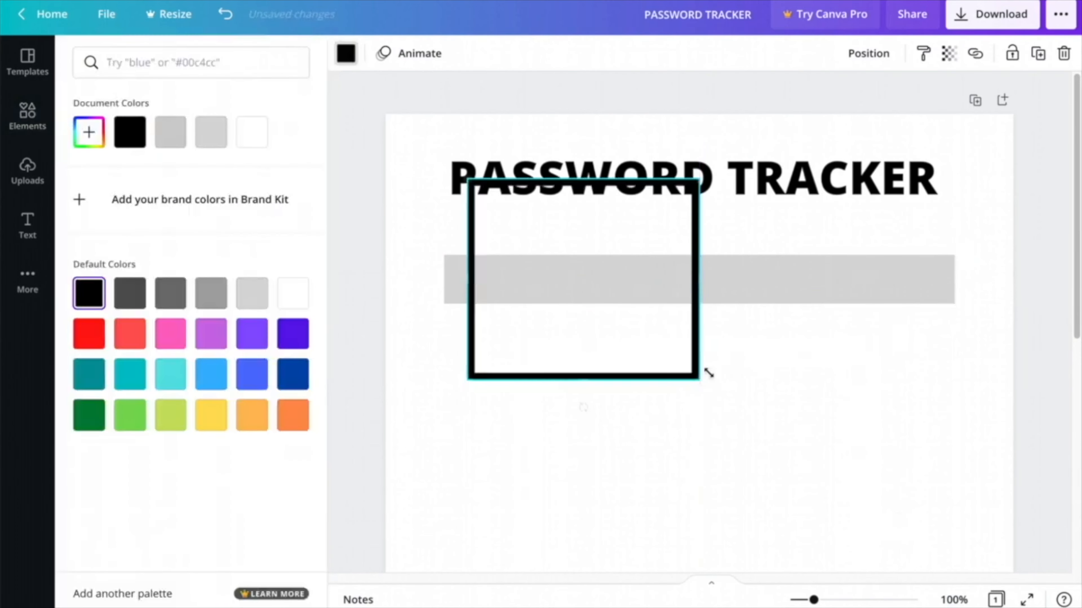
pyautogui.moveTo(705, 372); pyautogui.dragTo(497, 202)
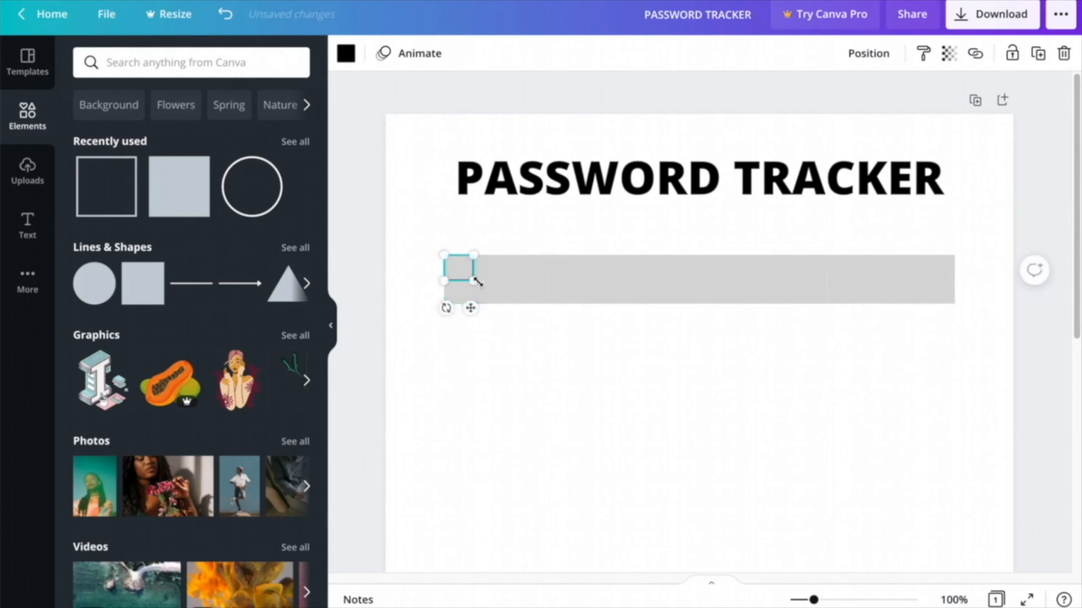
pyautogui.moveTo(477, 282); pyautogui.dragTo(601, 281)
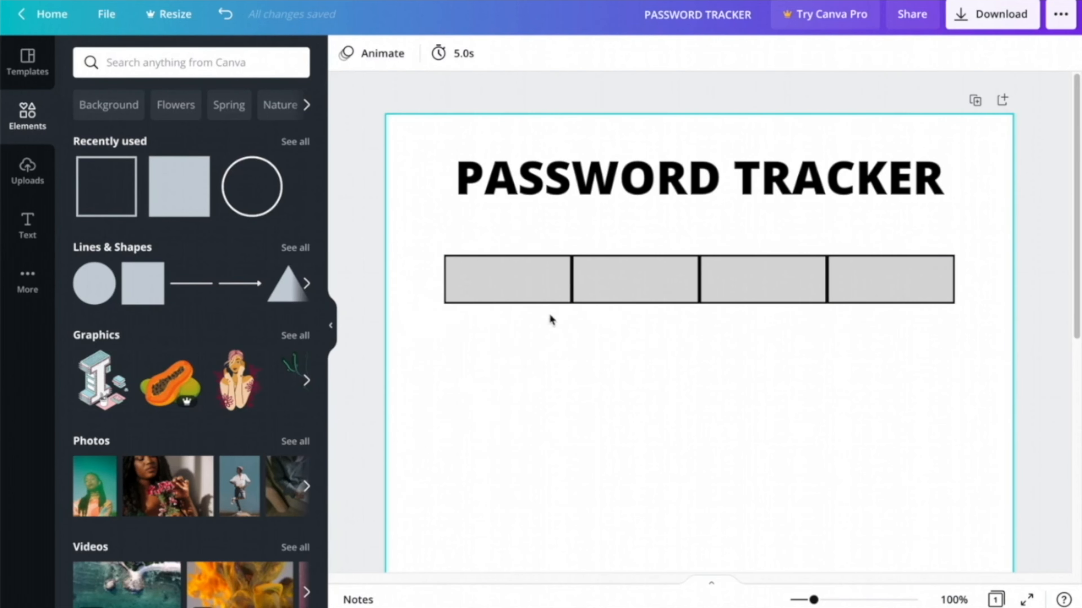
# - Add another square outline, color it black, and resize it to fit directly beneath the first header cell
pyautogui.click(518, 392)
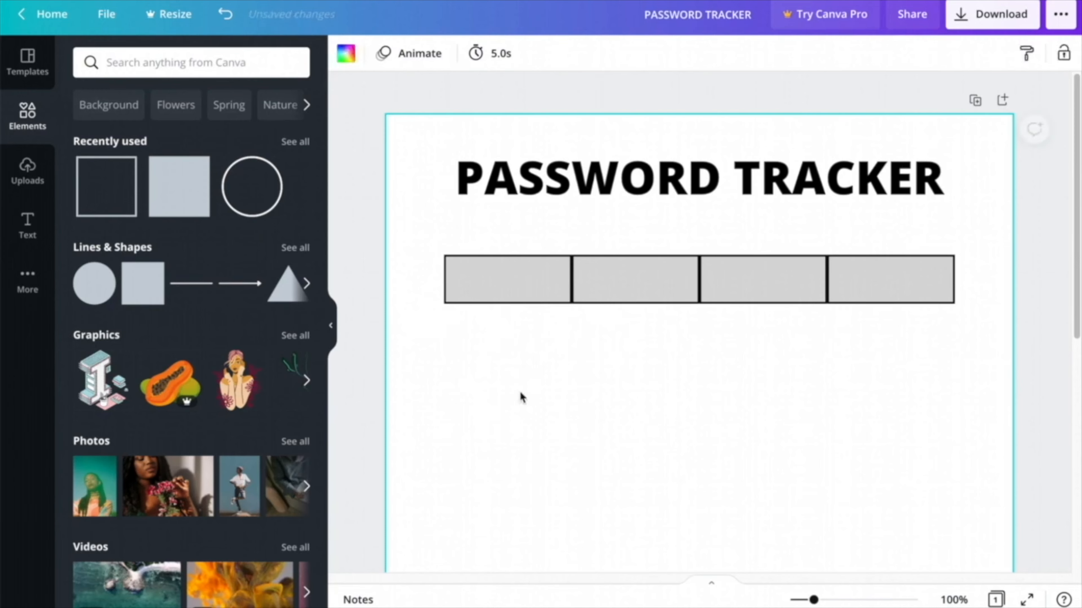
pyautogui.click(107, 187)
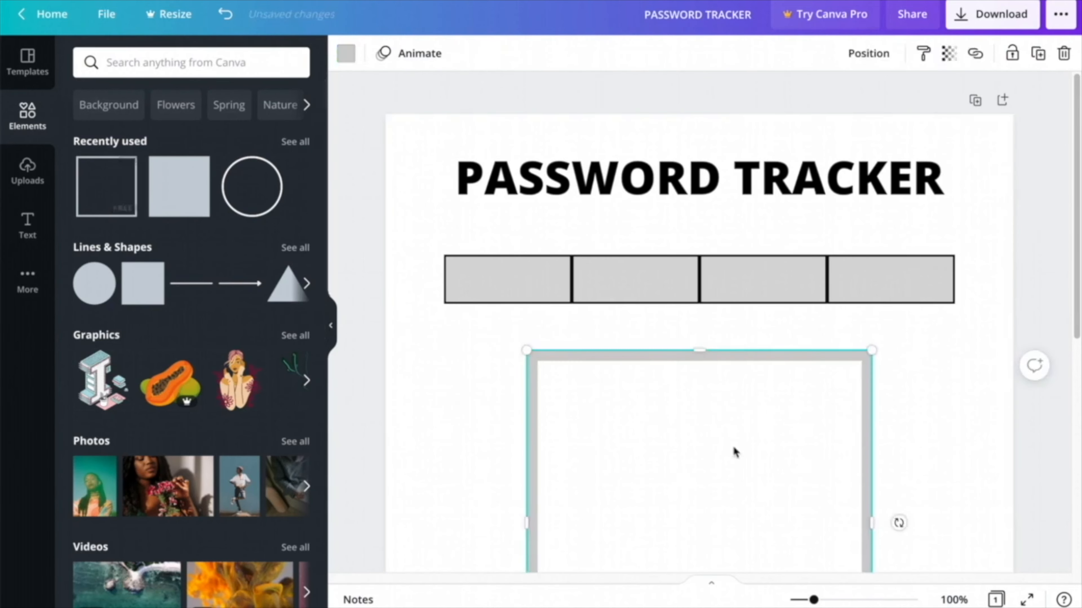
pyautogui.click(346, 53)
pyautogui.click(87, 293)
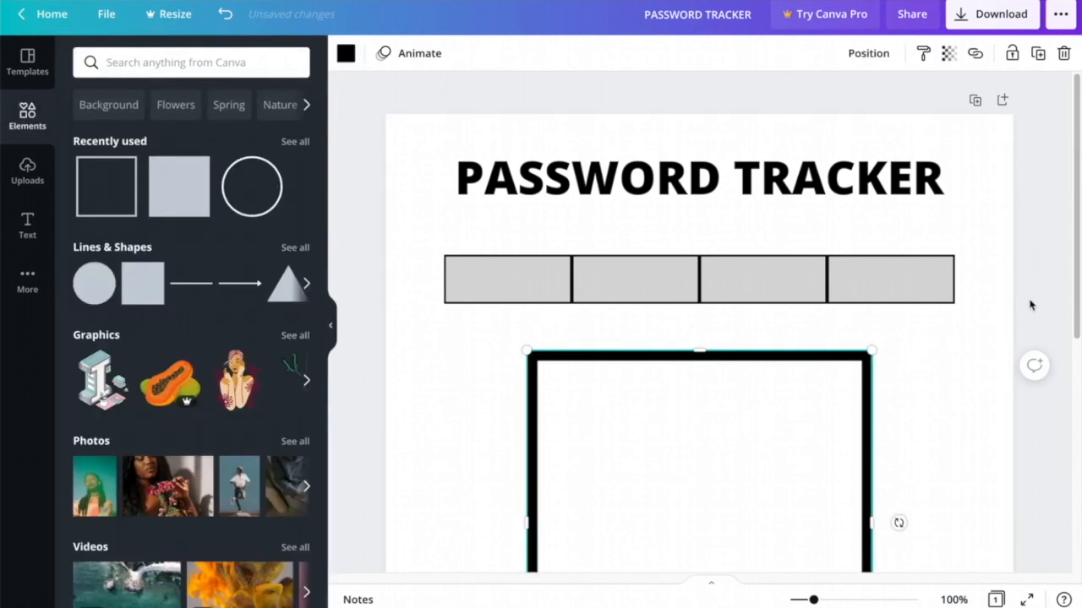
pyautogui.click(1034, 293)
pyautogui.hotkey('ctrl', '-')
pyautogui.click(763, 442)
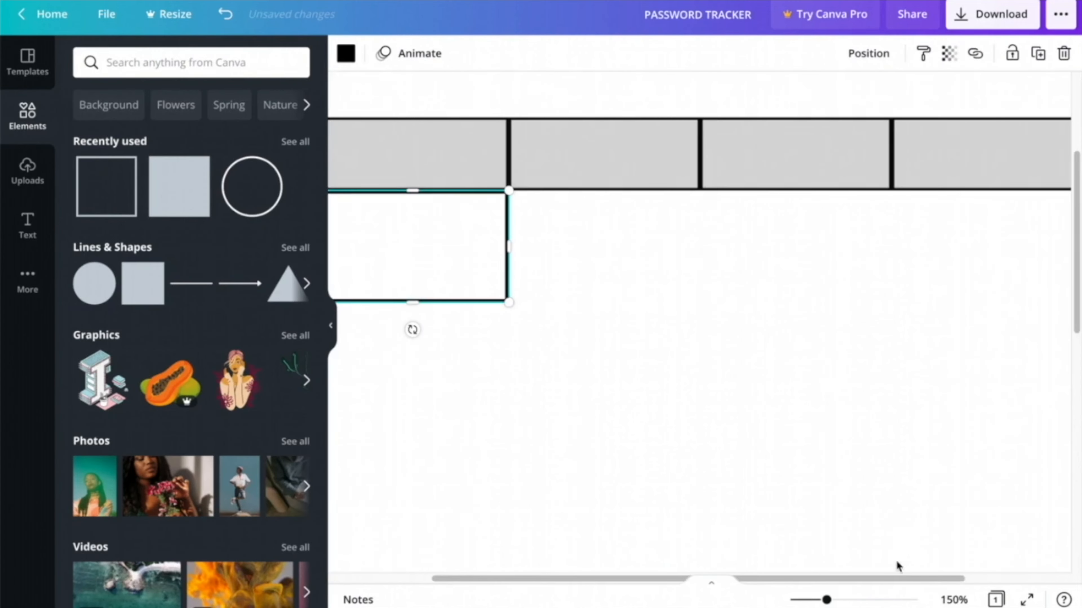
pyautogui.moveTo(886, 580); pyautogui.dragTo(770, 579)
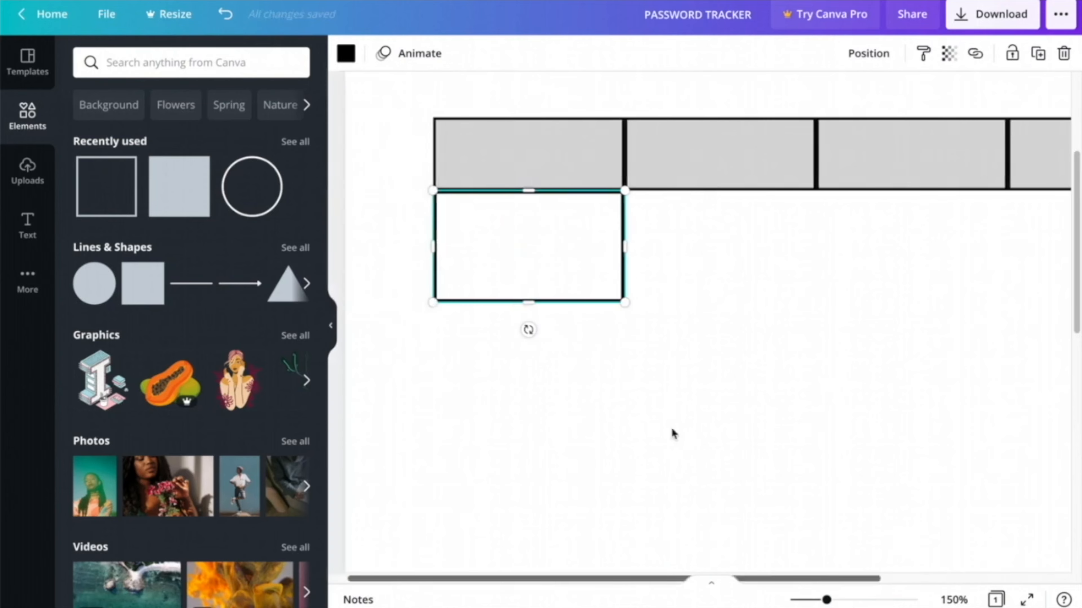
# - Duplicate the white outlined cell under the other three header cells and reduce the height of all four
pyautogui.click(671, 433)
pyautogui.scroll(1, 627, 256)
pyautogui.moveTo(511, 288); pyautogui.dragTo(878, 285)
pyautogui.hotkey('ctrl', 'd')
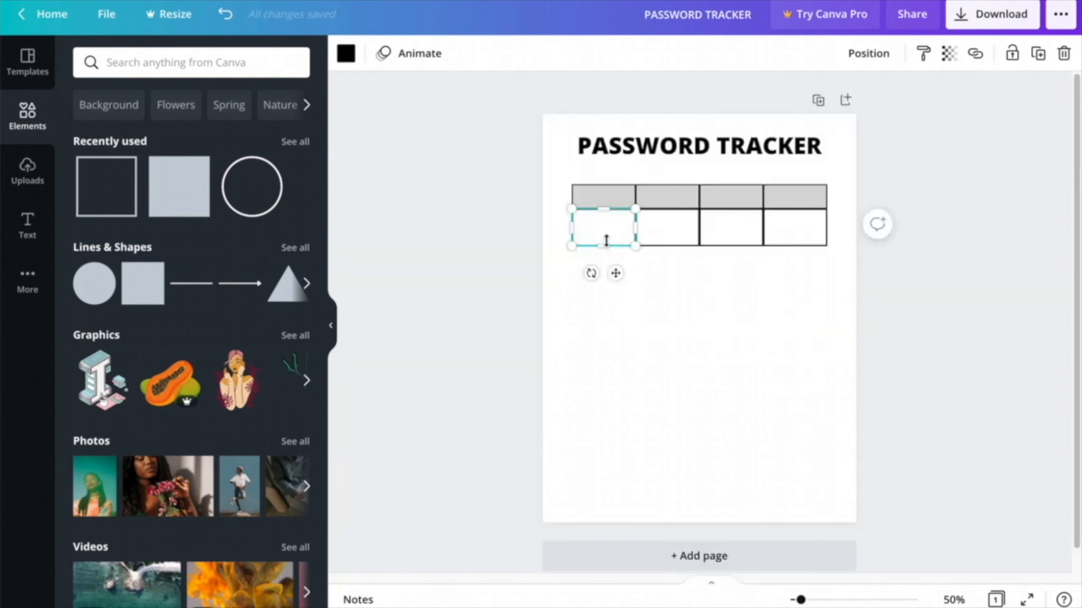
pyautogui.moveTo(607, 241); pyautogui.dragTo(605, 237)
pyautogui.click(670, 241)
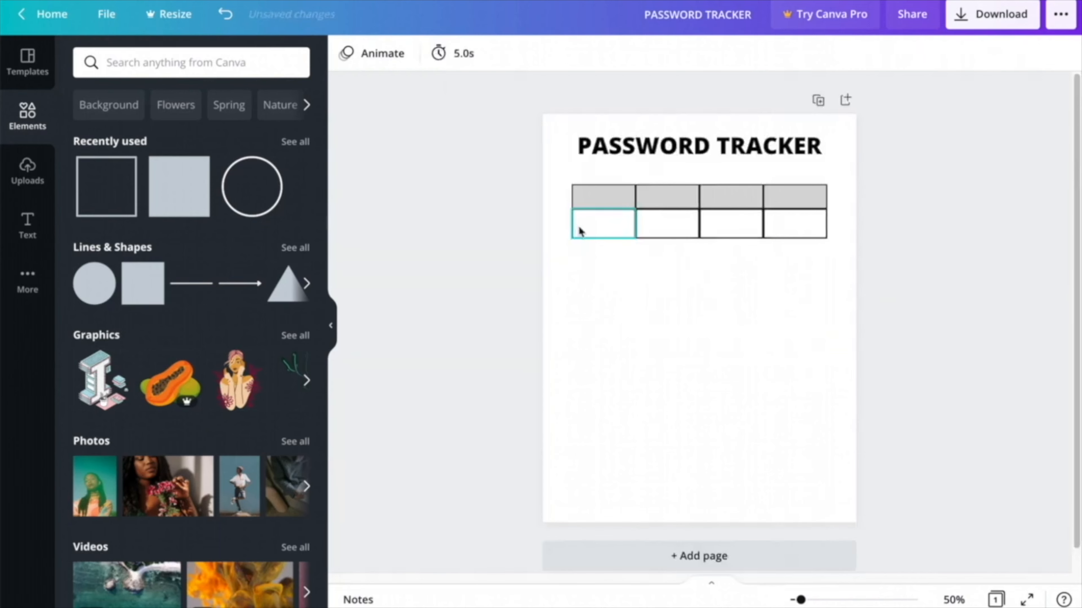
# - Group the four white cells and duplicate the group downward to make nine table rows
pyautogui.moveTo(497, 220); pyautogui.dragTo(1004, 285)
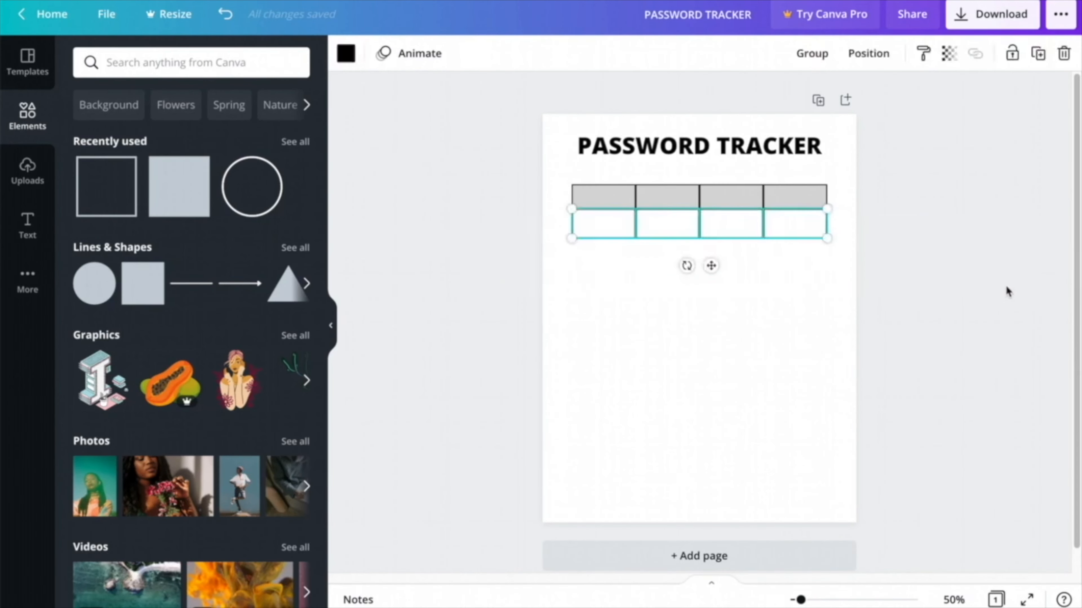
pyautogui.click(812, 55)
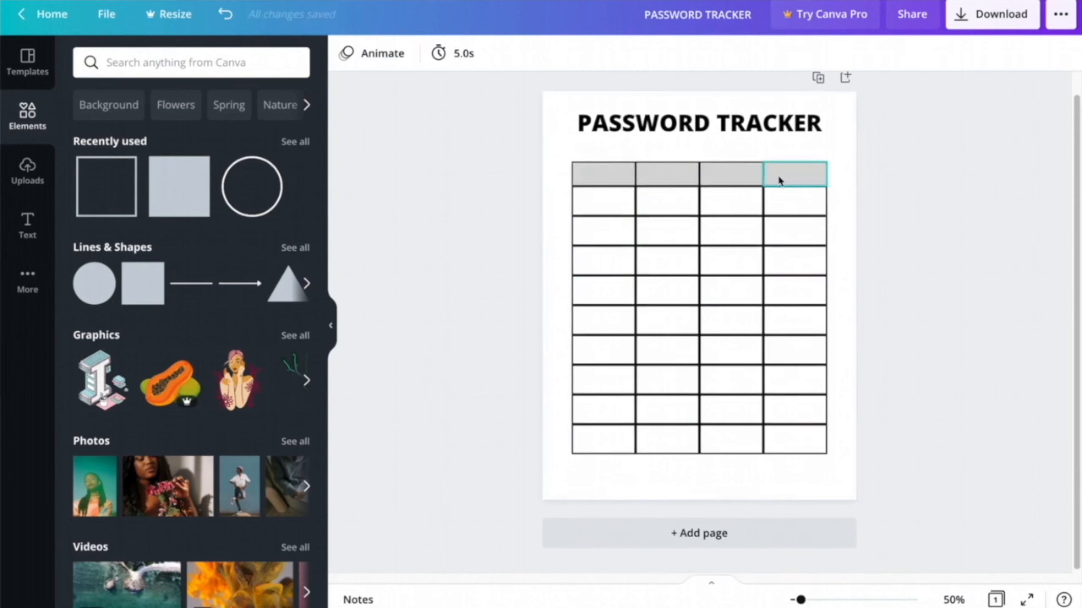
# - Duplicate the title, scale the copy down to font size 24.5, and place it just above the first column
pyautogui.click(712, 130)
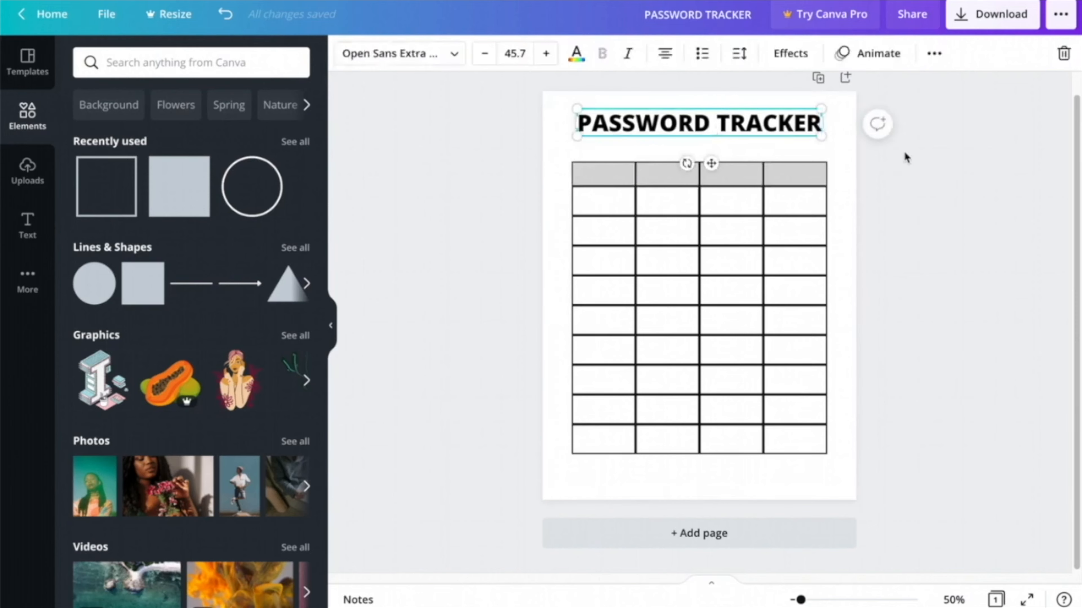
pyautogui.moveTo(821, 136); pyautogui.dragTo(675, 175)
pyautogui.press('super+plus')
pyautogui.press('super+plus')
pyautogui.scroll(5, 649, 266)
pyautogui.moveTo(517, 269); pyautogui.dragTo(514, 228)
# - Change the small copy's text to "WEBSITE" and add matching "USERNAME", "PASSWORD" and "NOTES" labels above the other columns
pyautogui.doubleClick(514, 228)
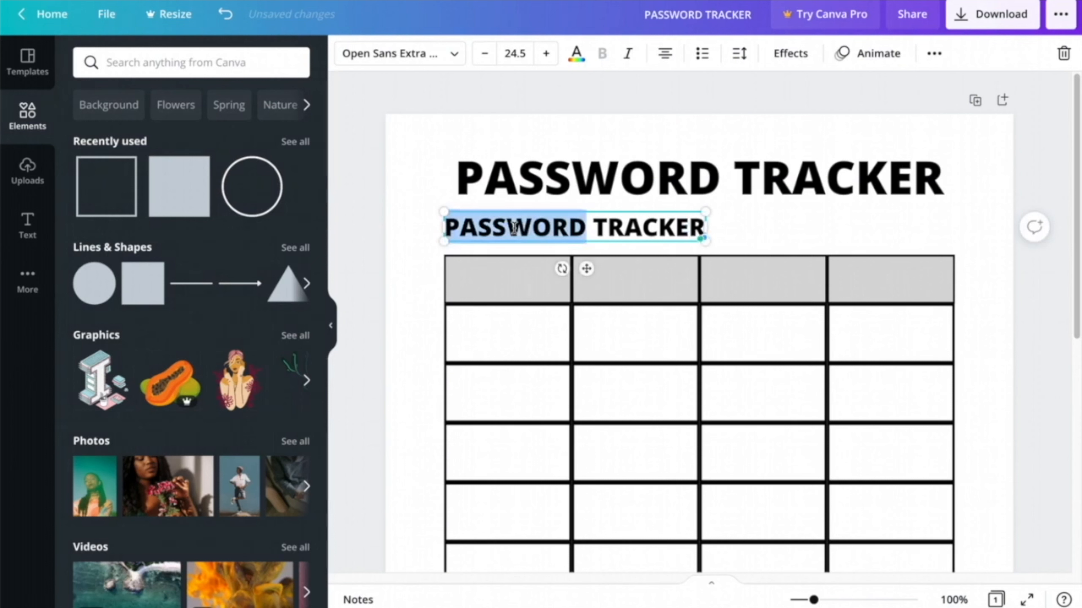
pyautogui.press('super+a')
pyautogui.write('Website')
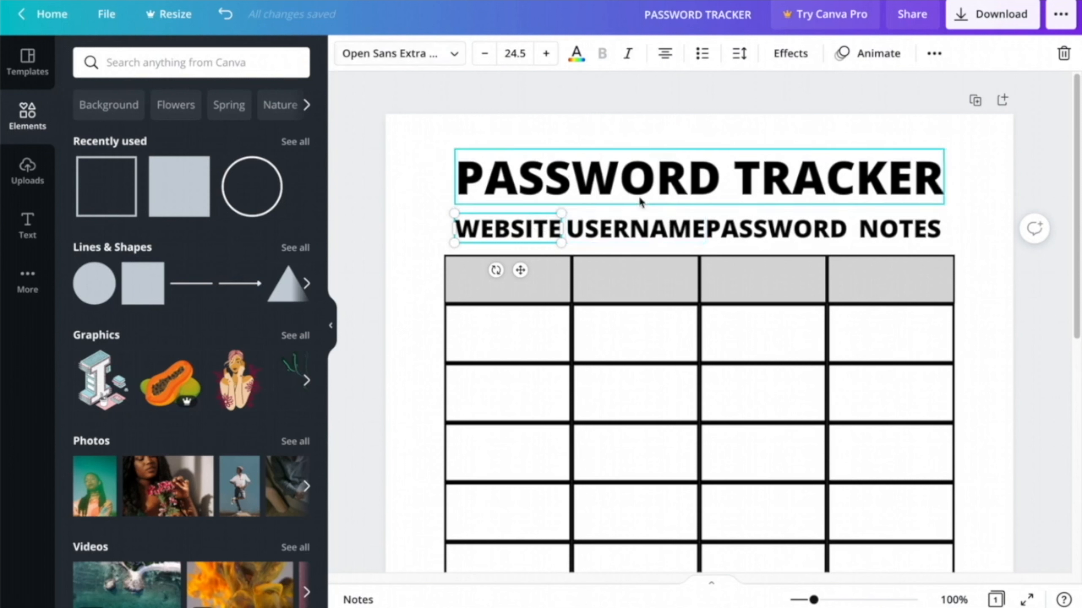
# - Set the font size of the WEBSITE, USERNAME, PASSWORD and NOTES labels to 18
pyautogui.click(484, 54)
pyautogui.click(484, 54)
pyautogui.click(484, 54)
pyautogui.click(485, 54)
pyautogui.click(485, 55)
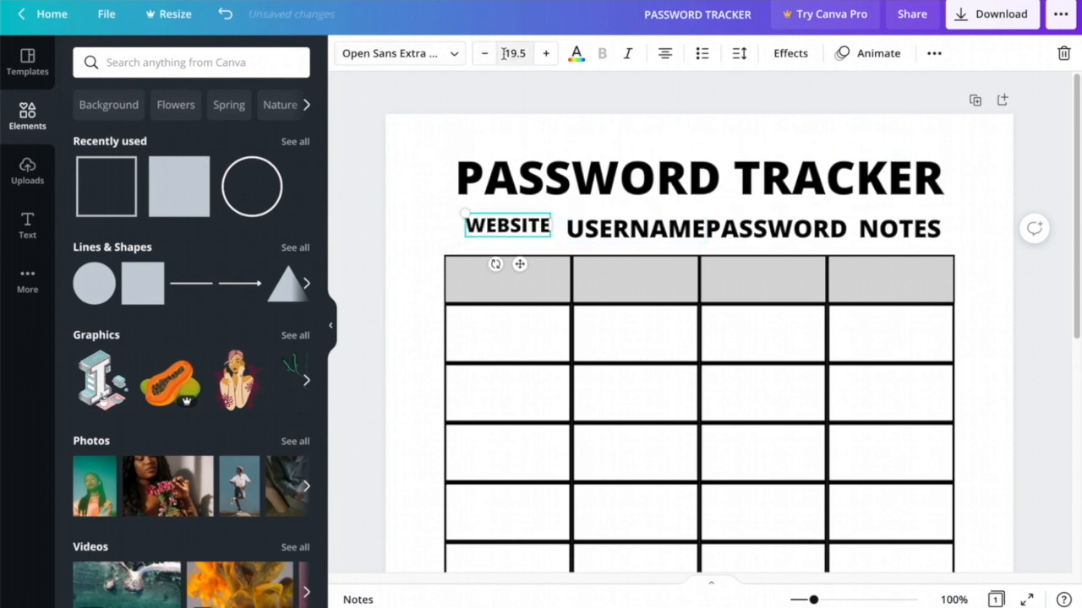
pyautogui.click(484, 54)
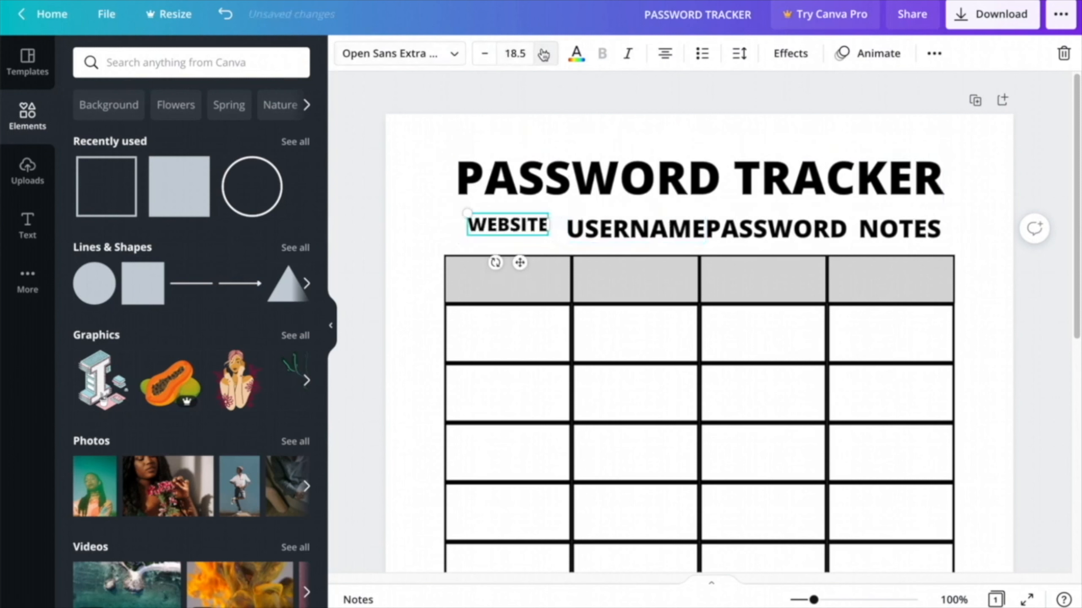
pyautogui.click(514, 53)
pyautogui.click(548, 275)
pyautogui.click(663, 234)
pyautogui.click(514, 53)
pyautogui.click(546, 53)
pyautogui.click(514, 53)
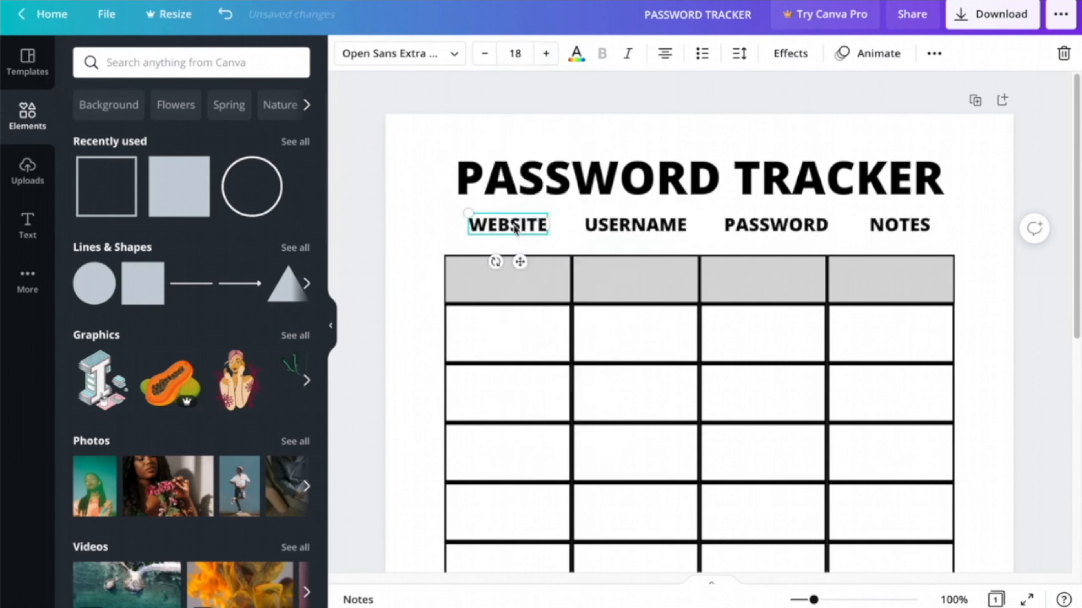
# - Change the font of the PASSWORD TRACKER title to High Tide
pyautogui.click(674, 168)
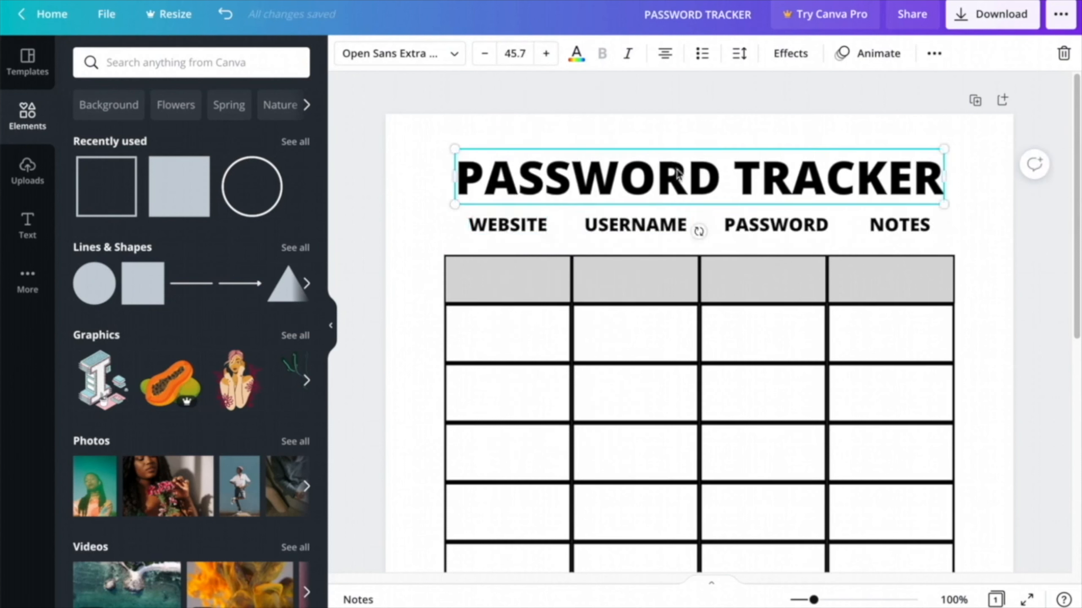
pyautogui.click(580, 188)
pyautogui.click(803, 153)
pyautogui.press('Escape')
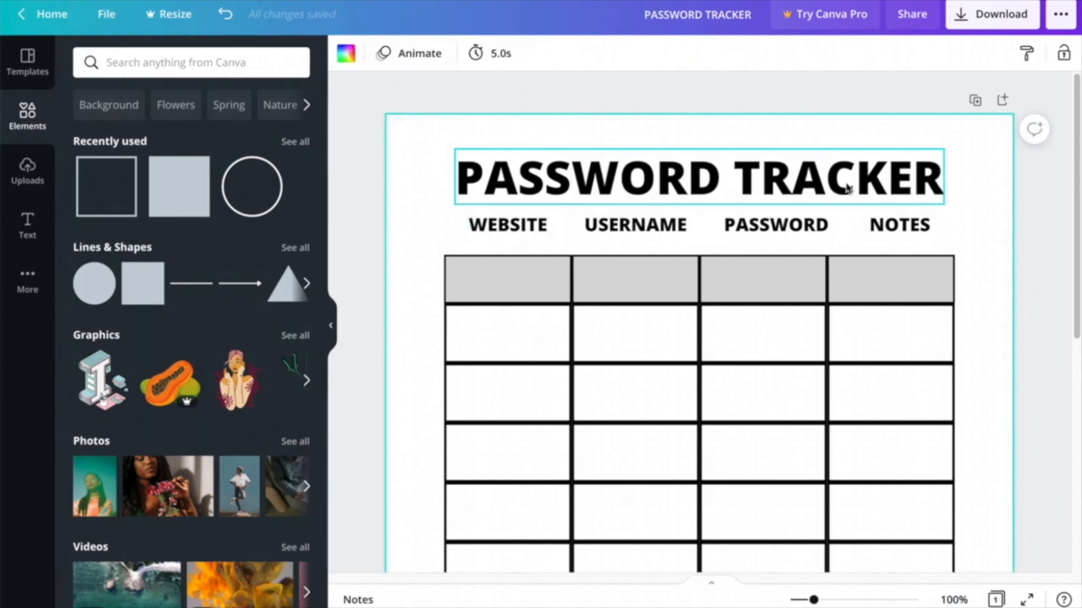
pyautogui.click(452, 60)
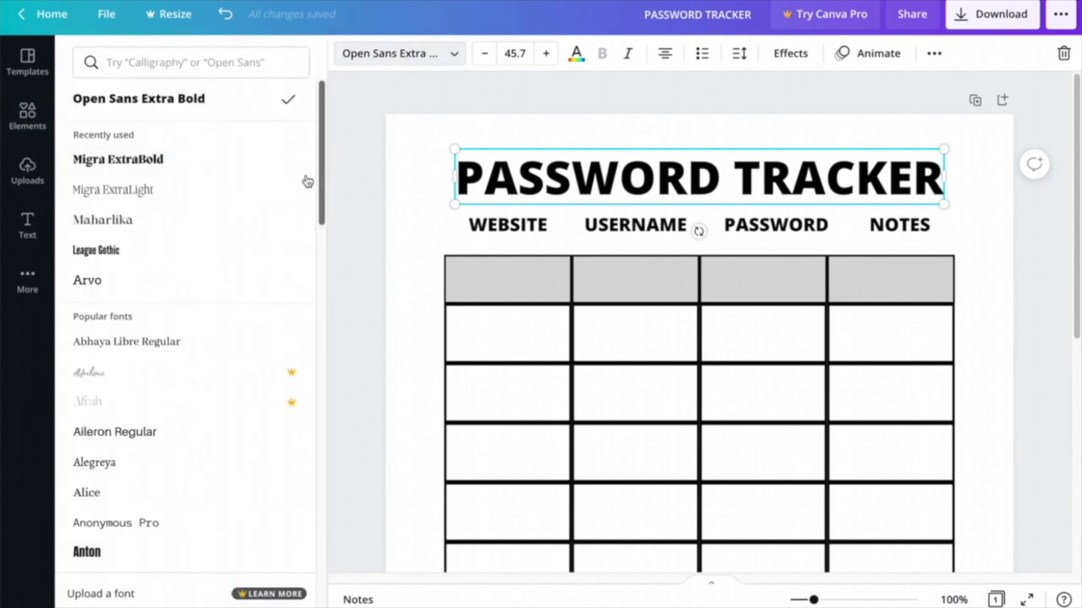
pyautogui.scroll(-5, 248, 215)
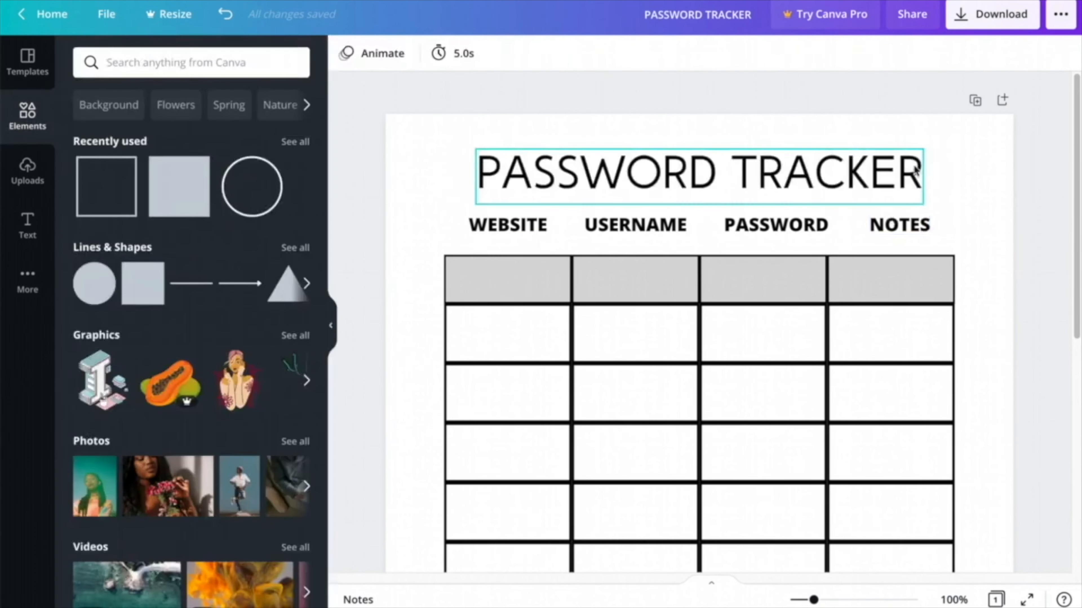
pyautogui.click(916, 170)
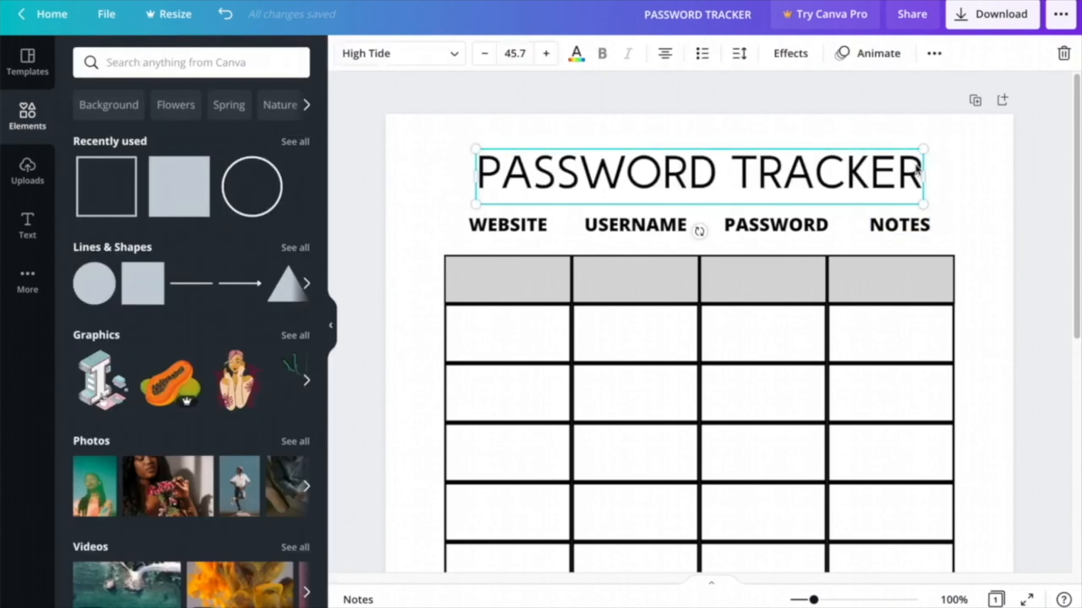
# - Change the font of the WEBSITE, USERNAME, PASSWORD and NOTES labels to High Tide
pyautogui.moveTo(786, 182); pyautogui.dragTo(786, 181)
pyautogui.click(954, 216)
pyautogui.click(490, 228)
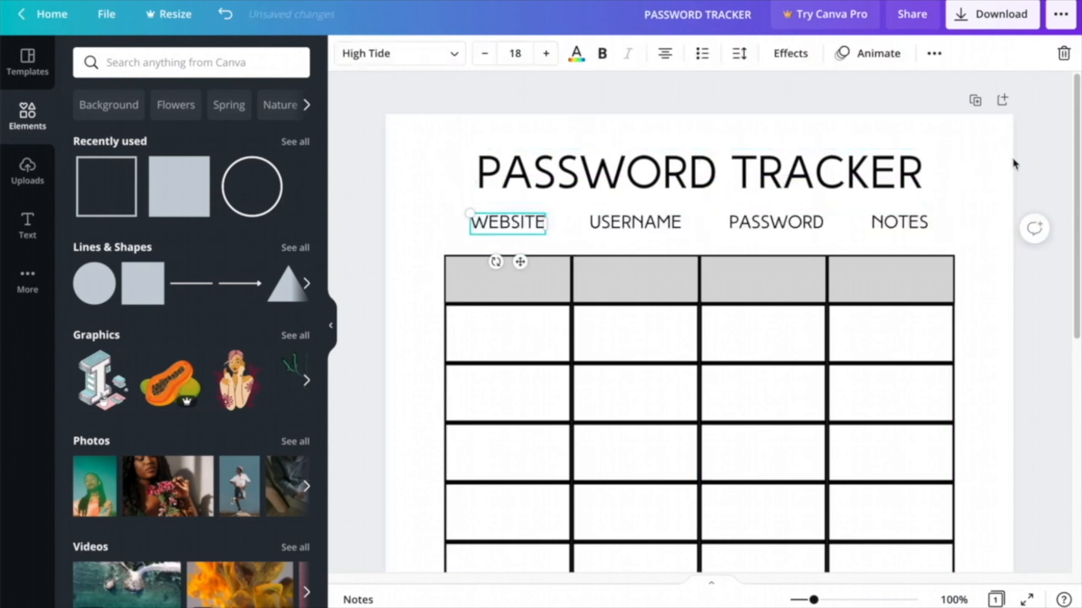
pyautogui.click(1013, 159)
# - Move the four column labels into the grey header cells and lower the PASSWORD TRACKER title closer to the table
pyautogui.moveTo(502, 226); pyautogui.dragTo(504, 281)
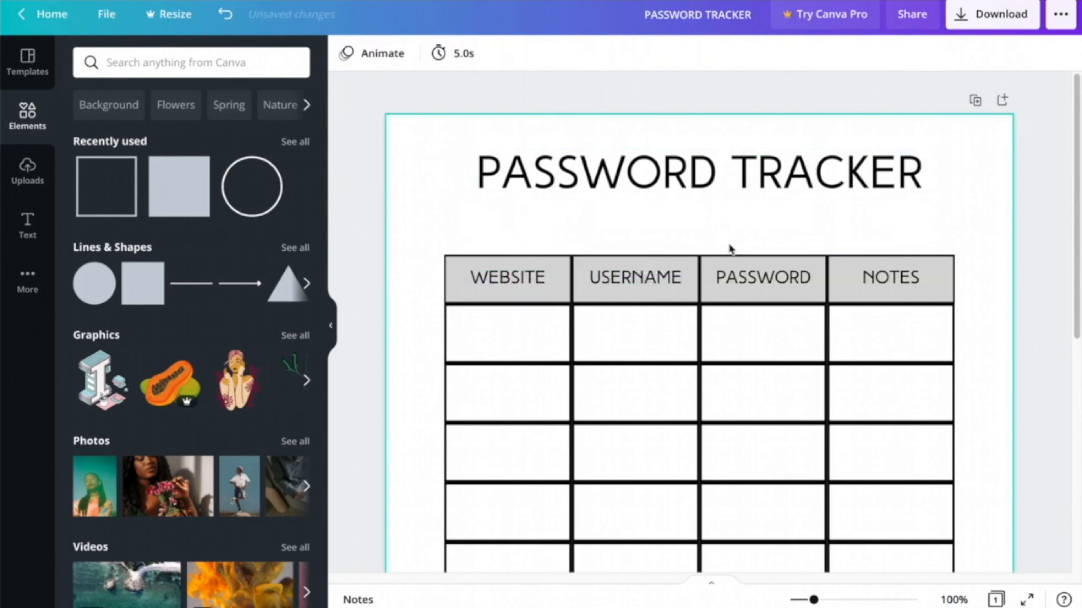
pyautogui.hotkey('ctrl', '+')
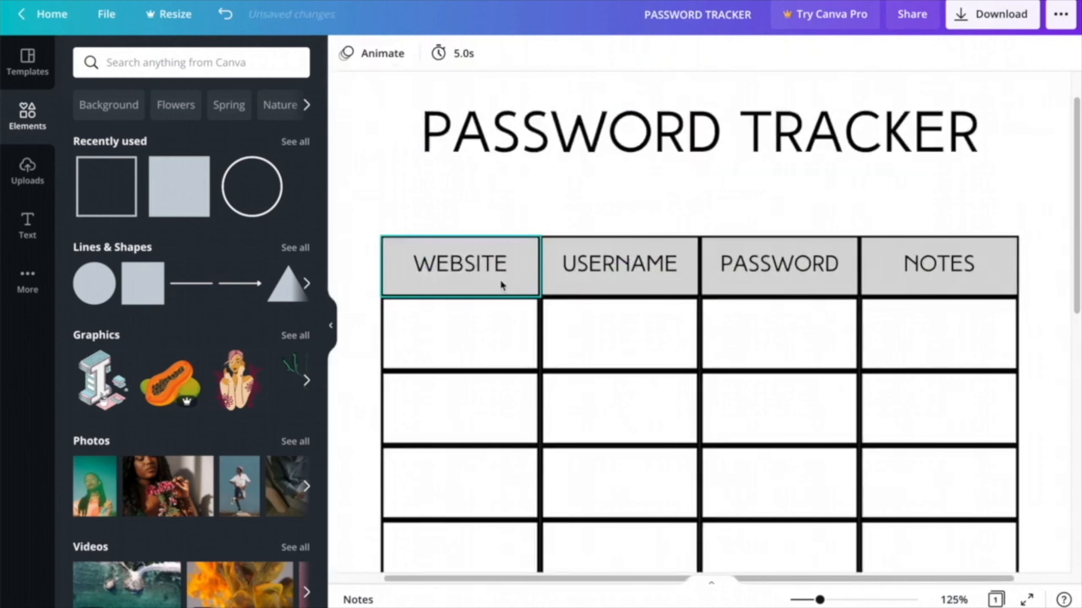
pyautogui.click(497, 271)
pyautogui.moveTo(777, 150); pyautogui.dragTo(779, 183)
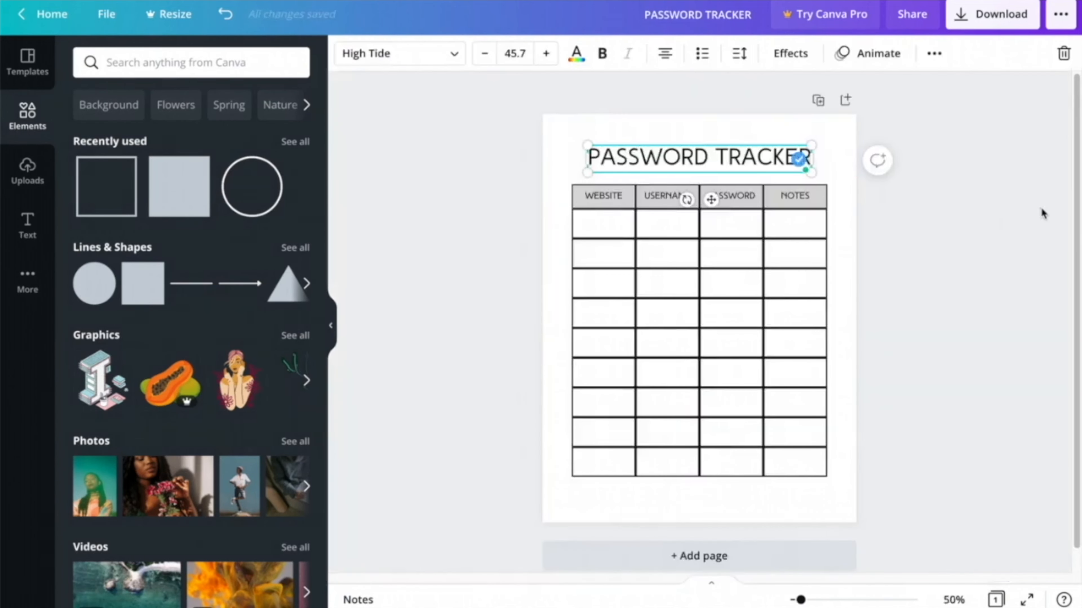
pyautogui.click(979, 278)
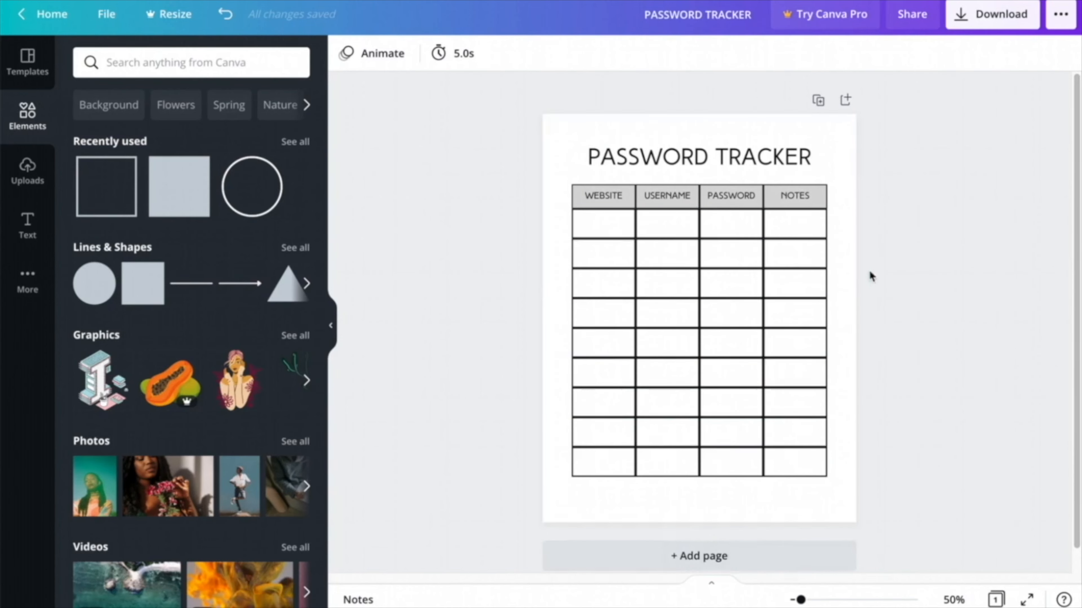
# - Return to the home page, make a copy of the PASSWORD TRACKER design and rename it 100-PASSWORD TRACKER
pyautogui.click(51, 14)
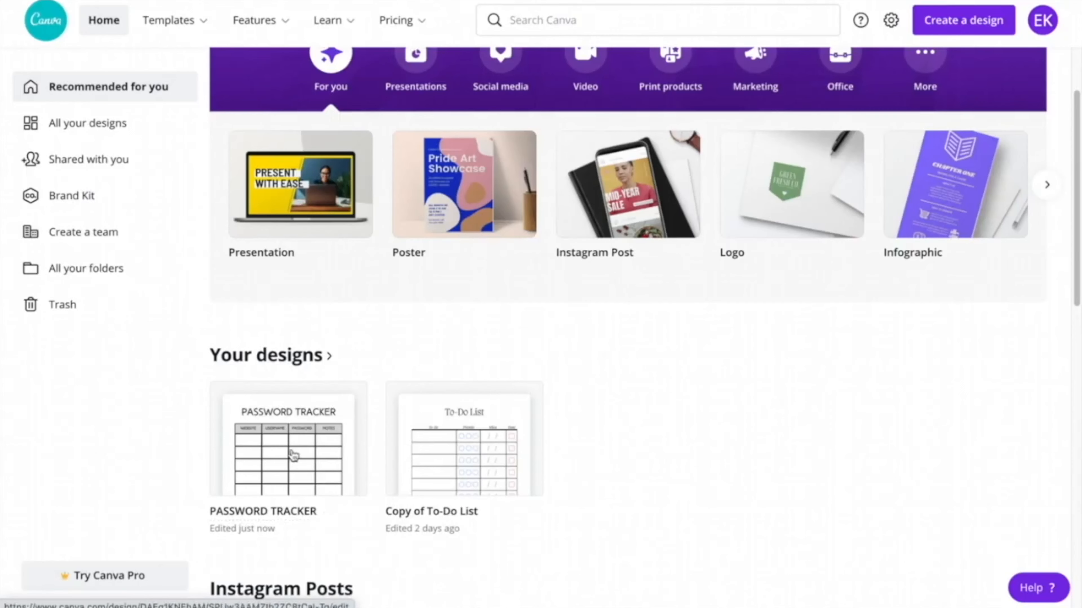
pyautogui.click(348, 400)
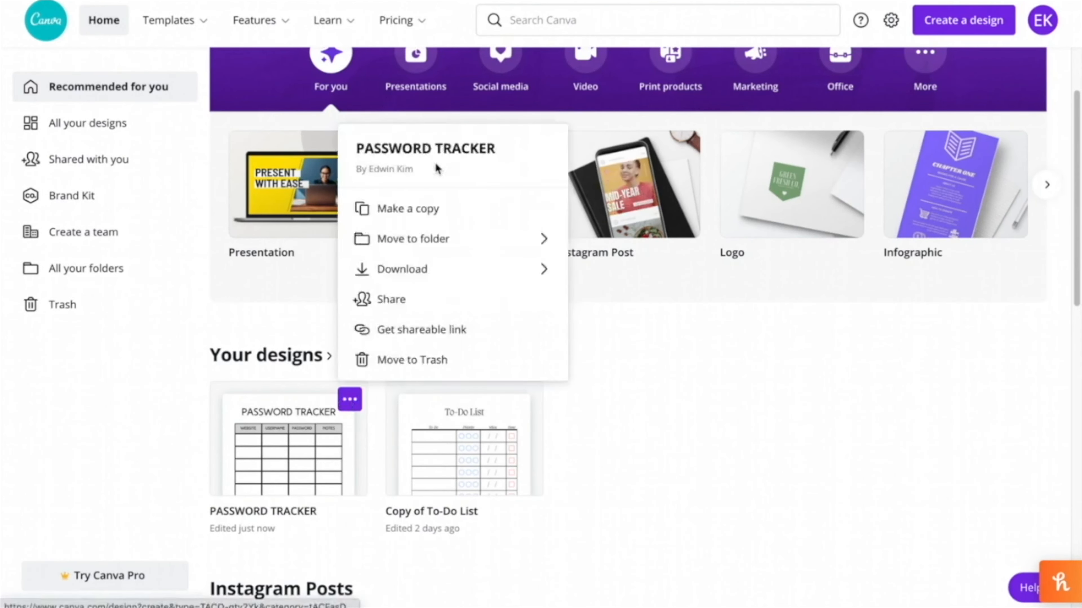
pyautogui.click(450, 217)
pyautogui.click(255, 514)
pyautogui.click(238, 514)
pyautogui.moveTo(259, 510); pyautogui.dragTo(209, 511)
pyautogui.write('100-')
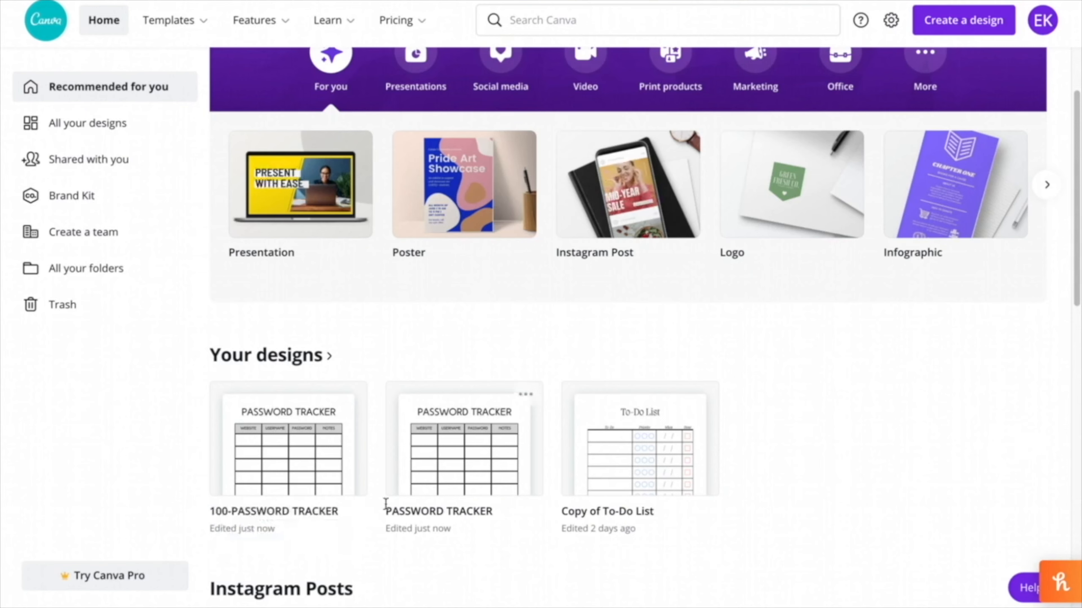
# - Open the 100-PASSWORD TRACKER design and duplicate its page until the document has 100 pages
pyautogui.click(298, 471)
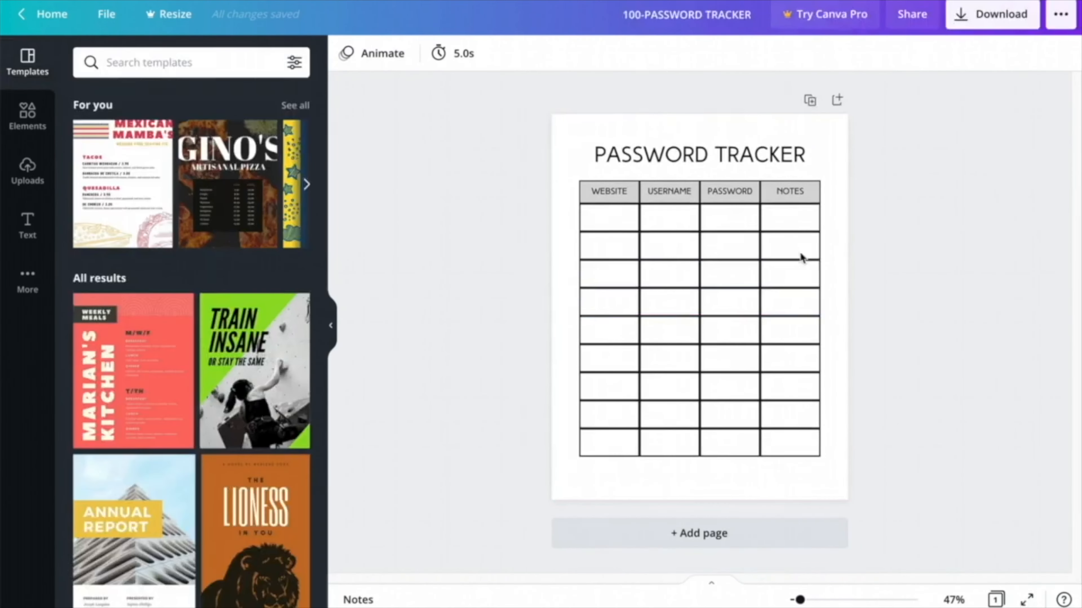
pyautogui.click(810, 102)
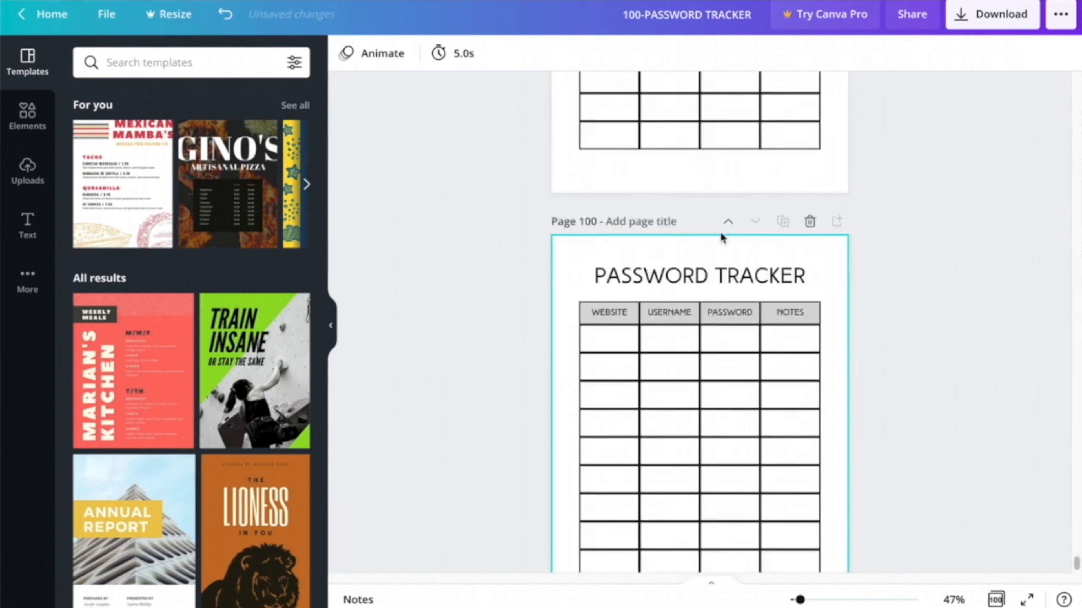
# - Download all 100 pages of the design as PDF Print
pyautogui.click(1001, 19)
pyautogui.click(937, 120)
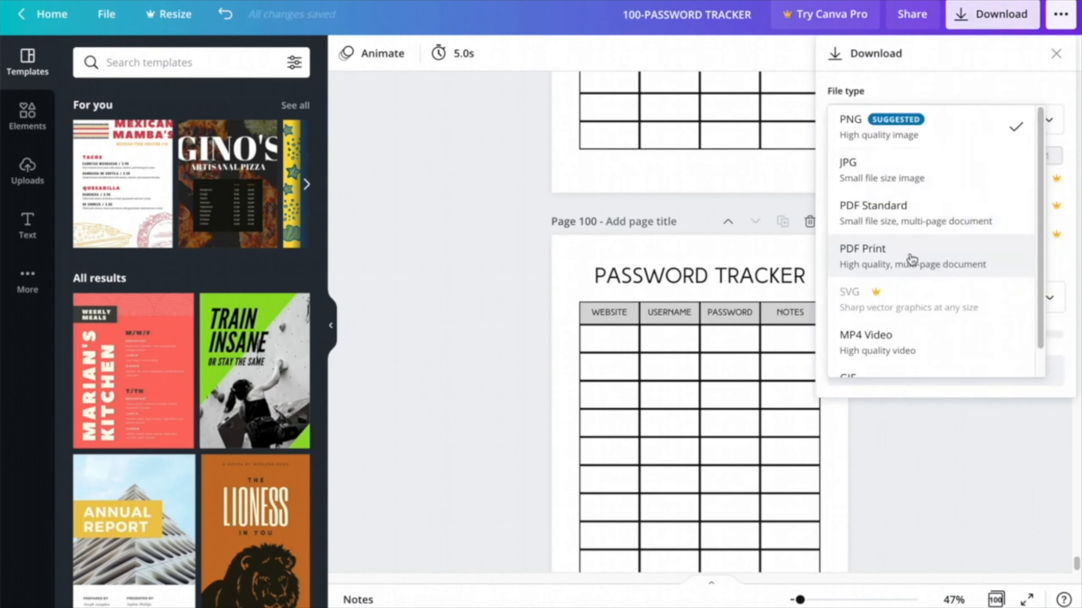
pyautogui.click(922, 266)
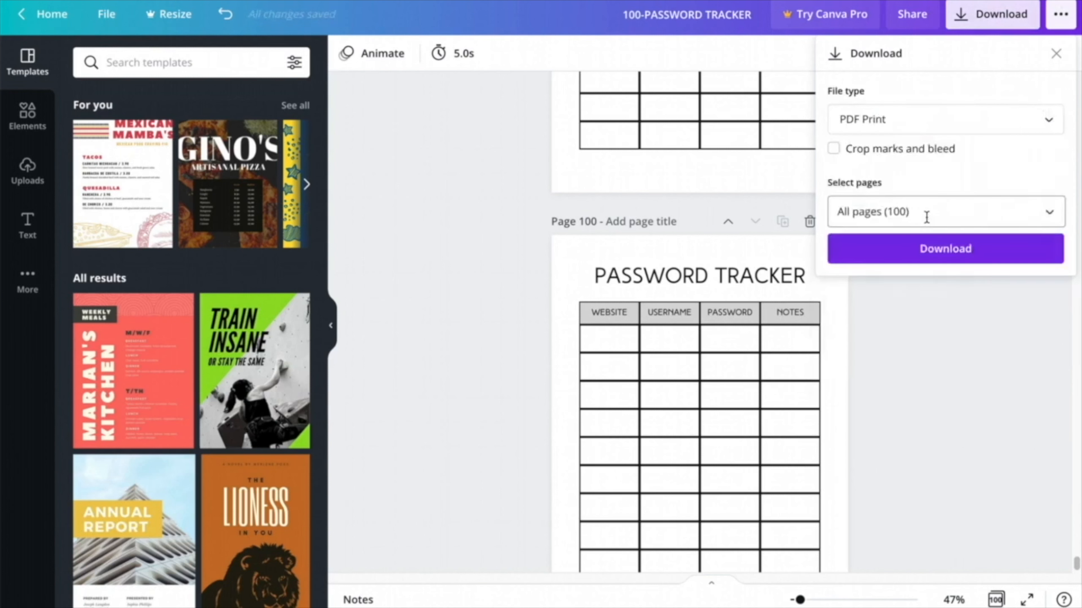
pyautogui.click(944, 247)
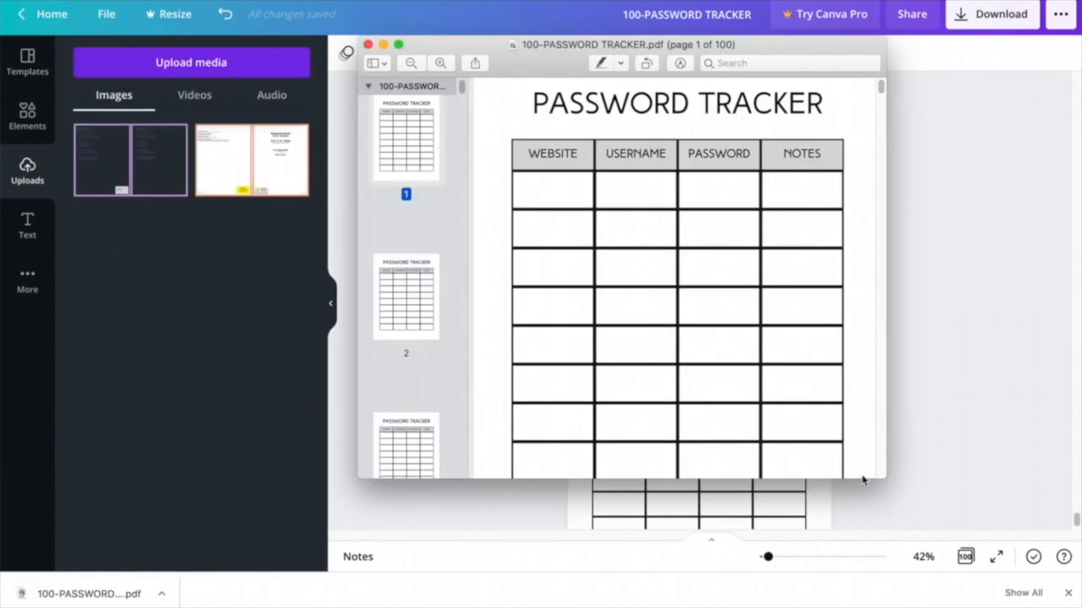
# - Enlarge the preview window of 100-PASSWORD TRACKER.pdf and look through its page thumbnails to the end
pyautogui.moveTo(862, 480); pyautogui.dragTo(862, 592)
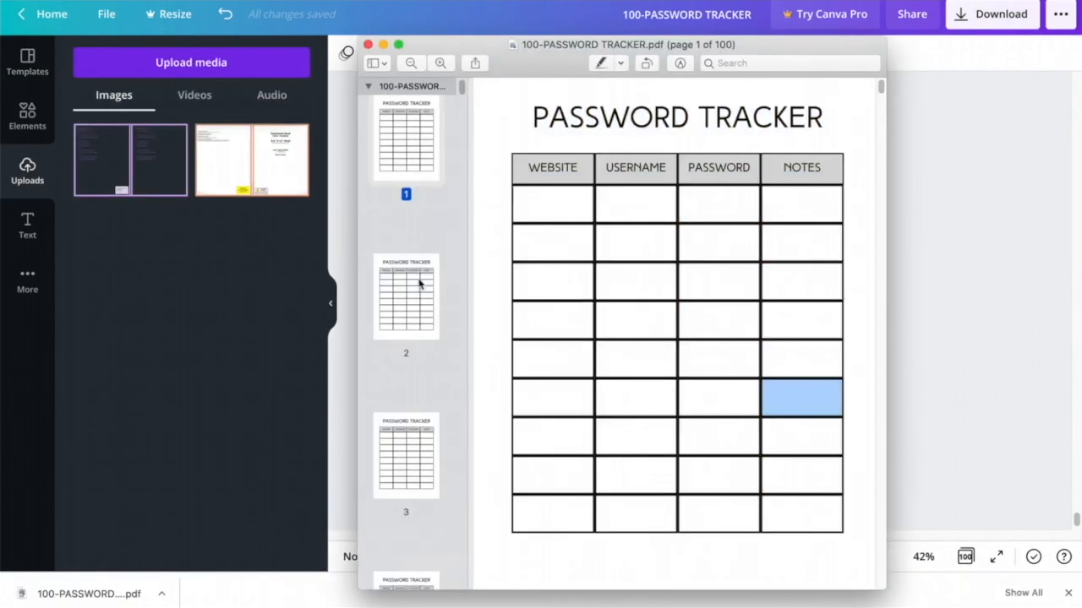
pyautogui.scroll(-10, 460, 123)
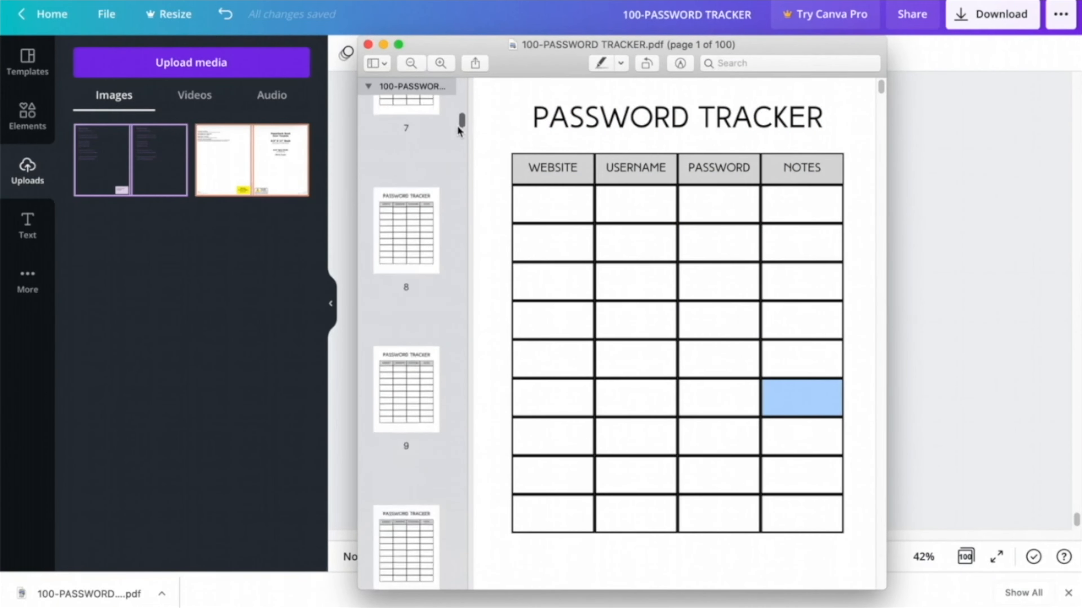
pyautogui.moveTo(457, 137); pyautogui.dragTo(459, 580)
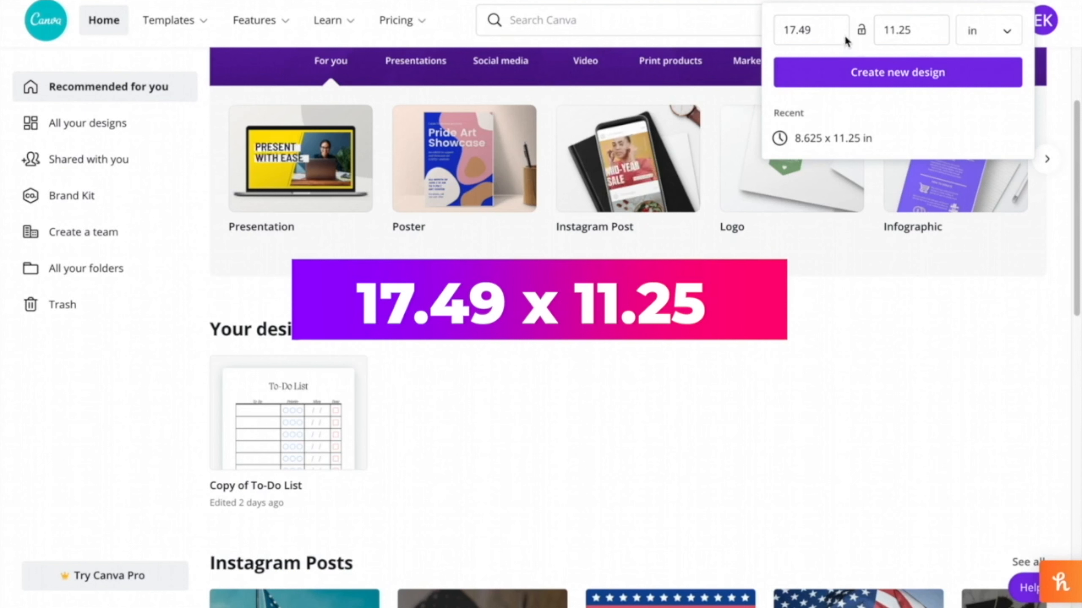
# - Create a new custom-size design of 17.49 x 11.25 in for the book cover
pyautogui.click(924, 72)
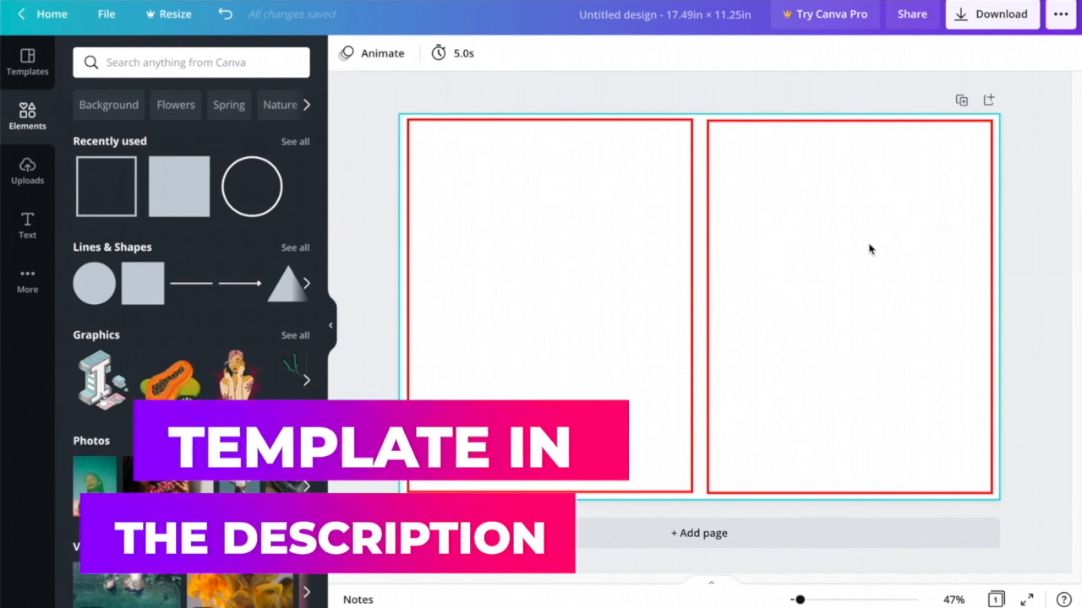
# - Try adjusting the transparency of the red-outlined cover template image
pyautogui.click(939, 214)
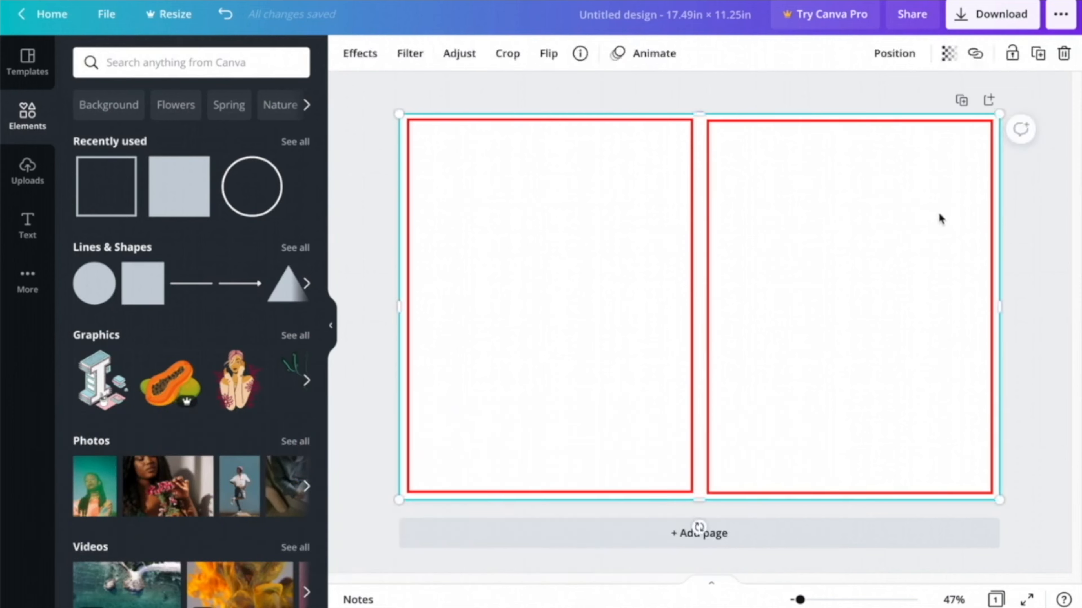
pyautogui.click(947, 53)
pyautogui.moveTo(897, 99); pyautogui.dragTo(1076, 186)
pyautogui.click(1048, 275)
# - Switch to Creative Fabrica, open Old Maps Digital Paper in the Backgrounds graphics, and upload its map images to the Canva cover design
pyautogui.click(747, 88)
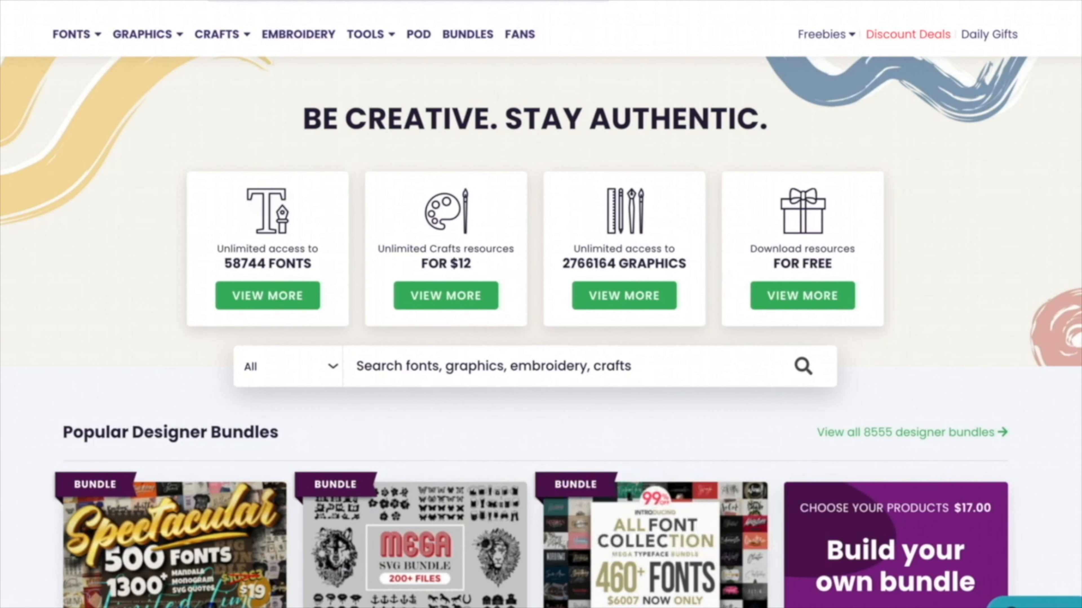
pyautogui.moveTo(138, 48)
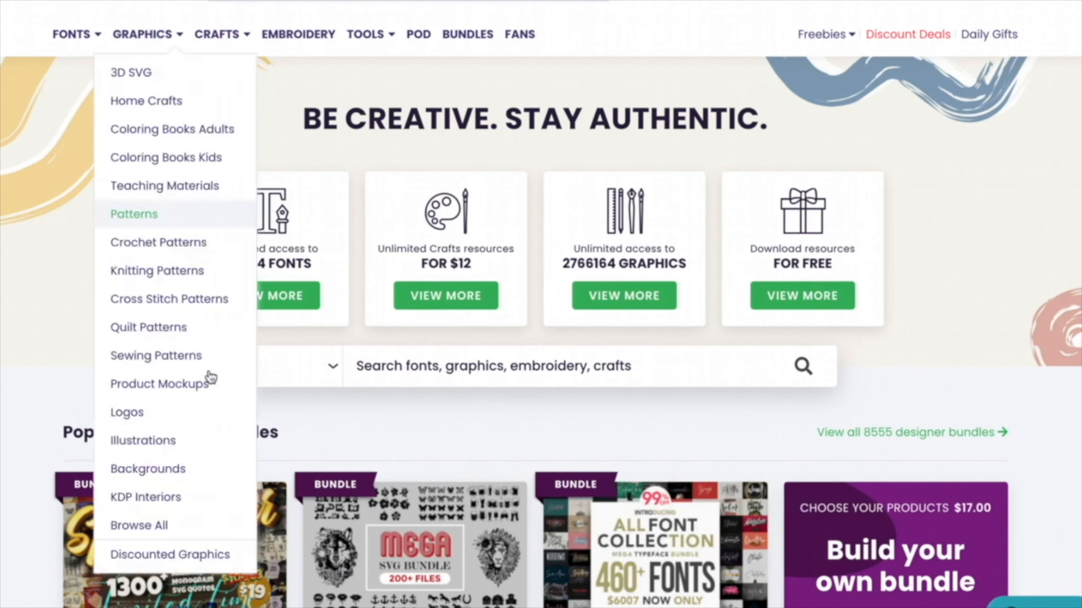
pyautogui.click(183, 477)
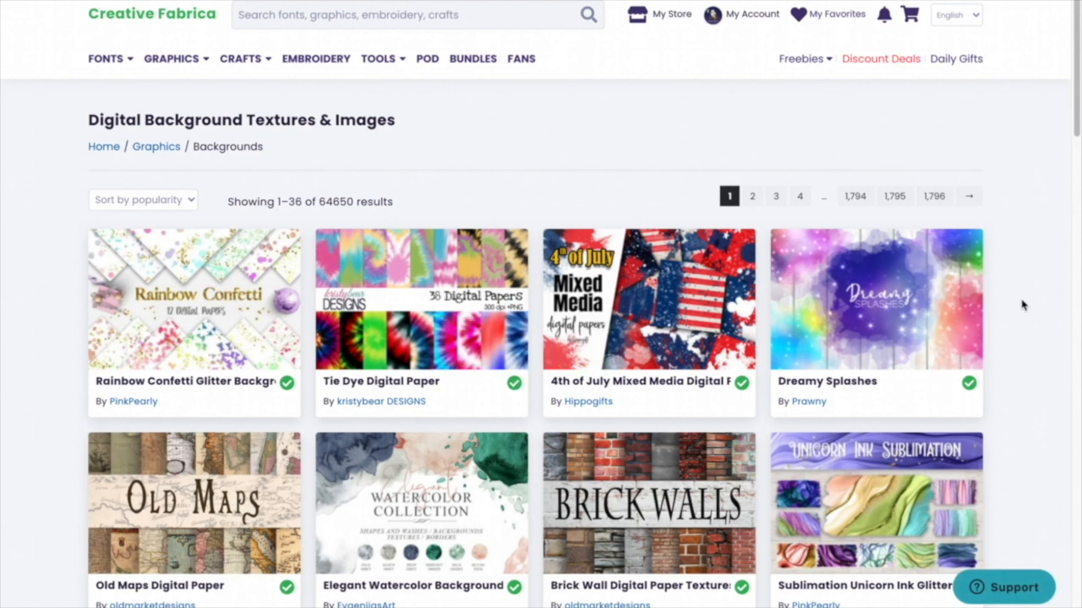
pyautogui.scroll(-3, 1024, 294)
pyautogui.scroll(-2, 1024, 294)
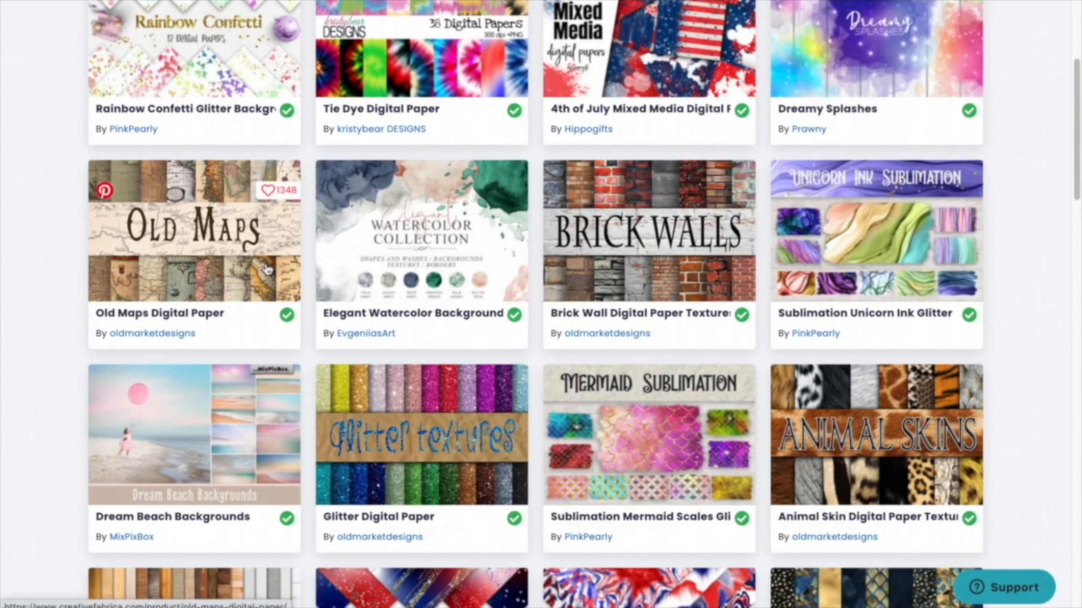
pyautogui.click(267, 269)
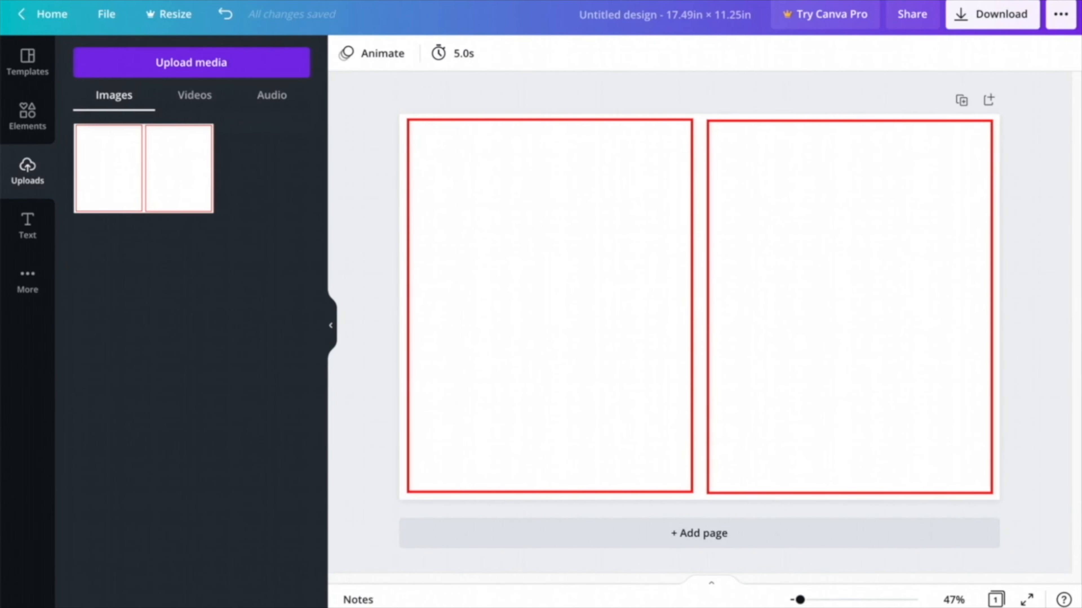
pyautogui.moveTo(618, 213); pyautogui.dragTo(192, 281)
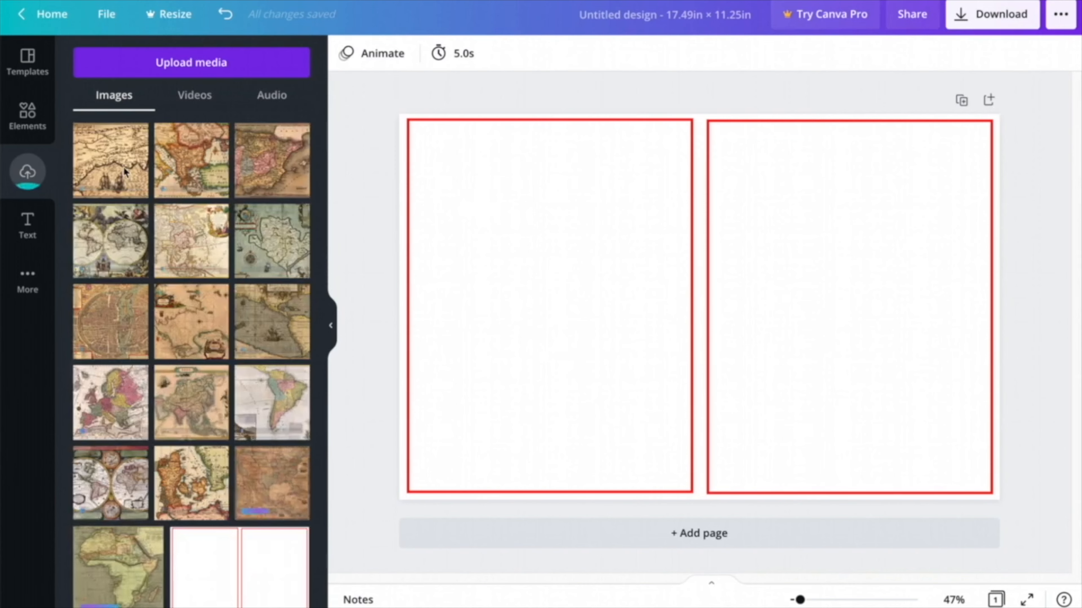
pyautogui.click(114, 161)
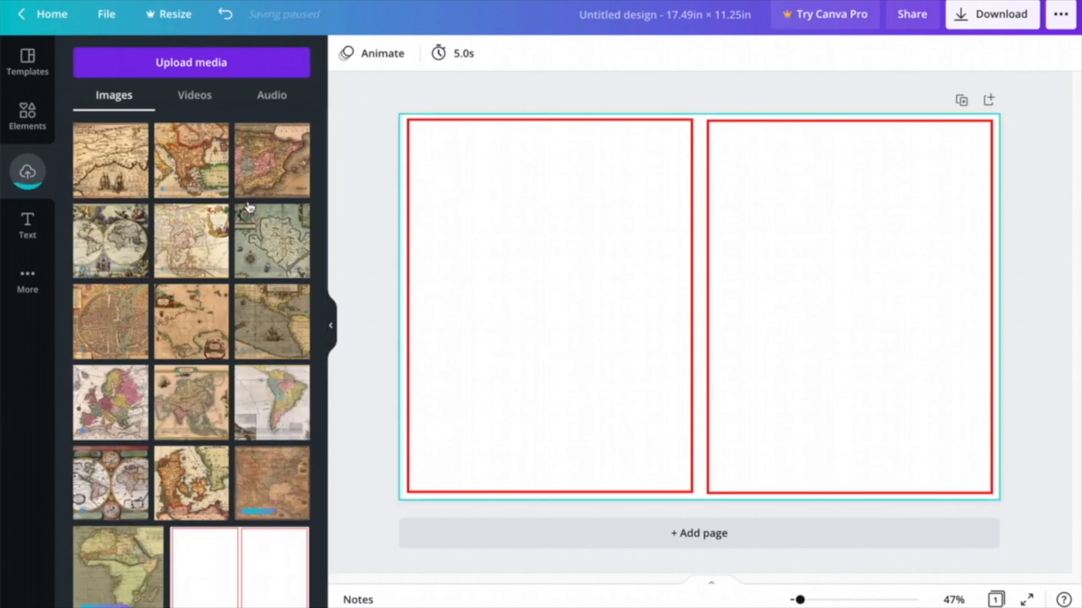
pyautogui.moveTo(672, 315); pyautogui.dragTo(530, 268)
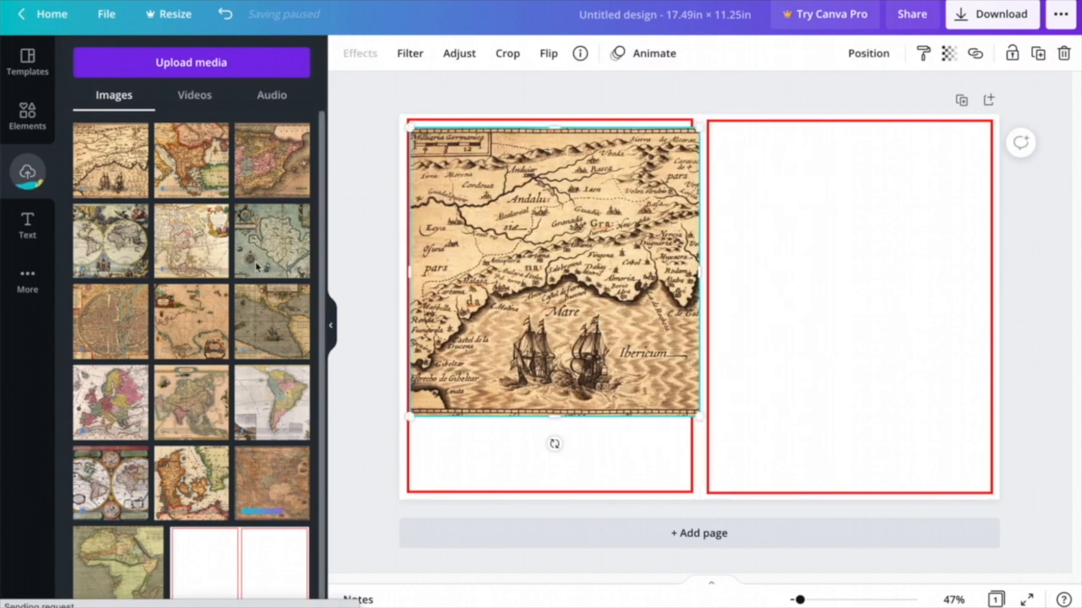
pyautogui.press('Delete')
# - Place the Noord Zee sea map on the front cover panel, enlarge it to cover the panel and align it with the spine
pyautogui.scroll(-1, 255, 262)
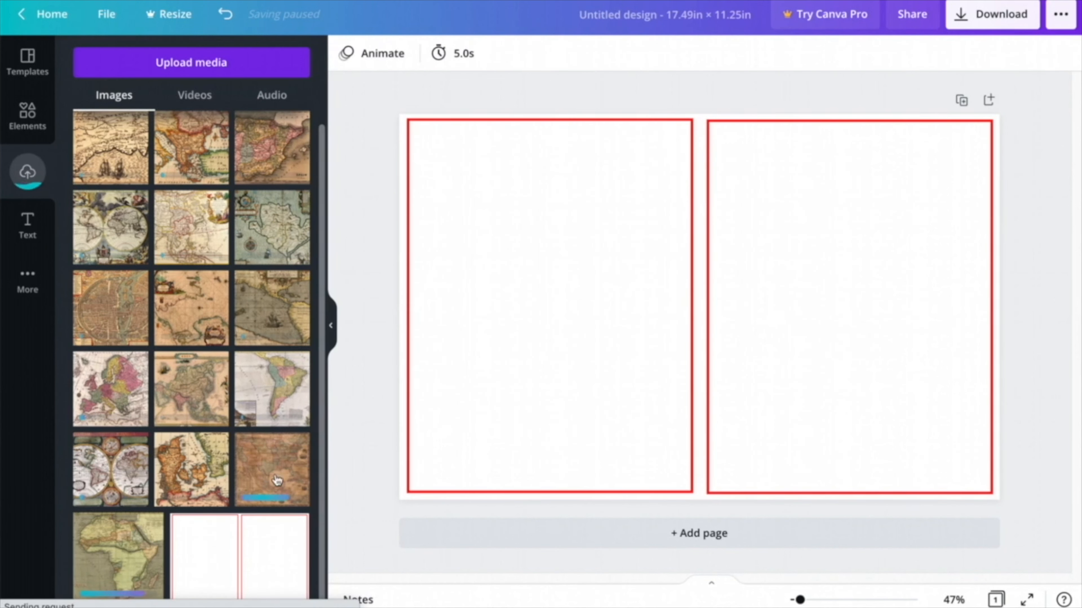
pyautogui.moveTo(280, 449); pyautogui.dragTo(828, 277)
pyautogui.moveTo(1000, 423); pyautogui.dragTo(1045, 507)
pyautogui.moveTo(858, 393)
pyautogui.mouseDown()
pyautogui.moveTo(894, 391)
pyautogui.moveTo(864, 389)
pyautogui.mouseUp()
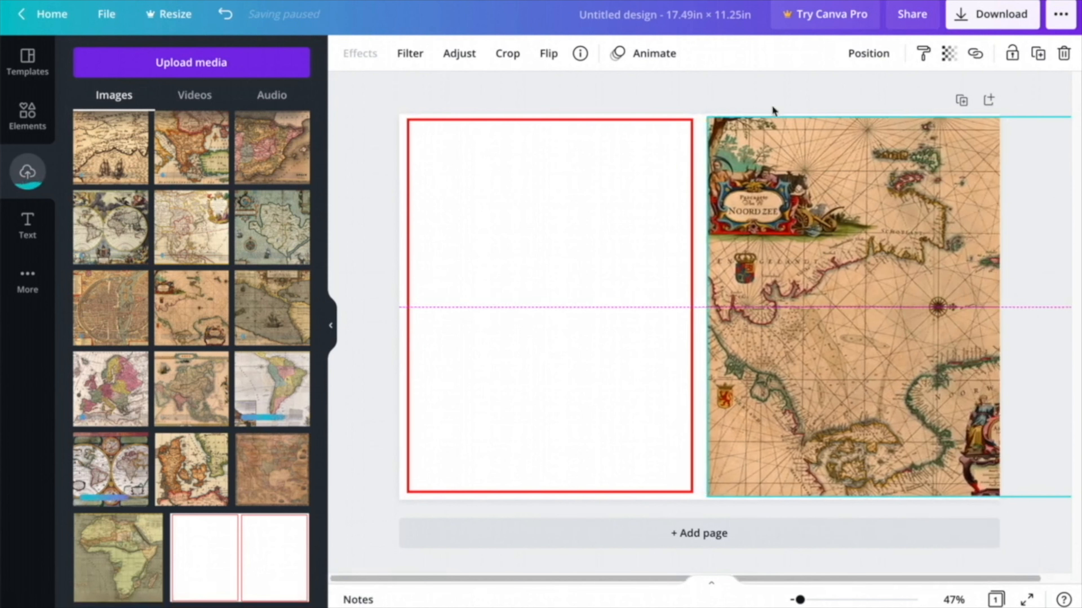
# - Duplicate the map, flip the copy horizontally and position it over the back cover panel up to the spine
pyautogui.keyDown('alt'); pyautogui.moveTo(849, 224); pyautogui.dragTo(607, 220); pyautogui.keyUp('alt')
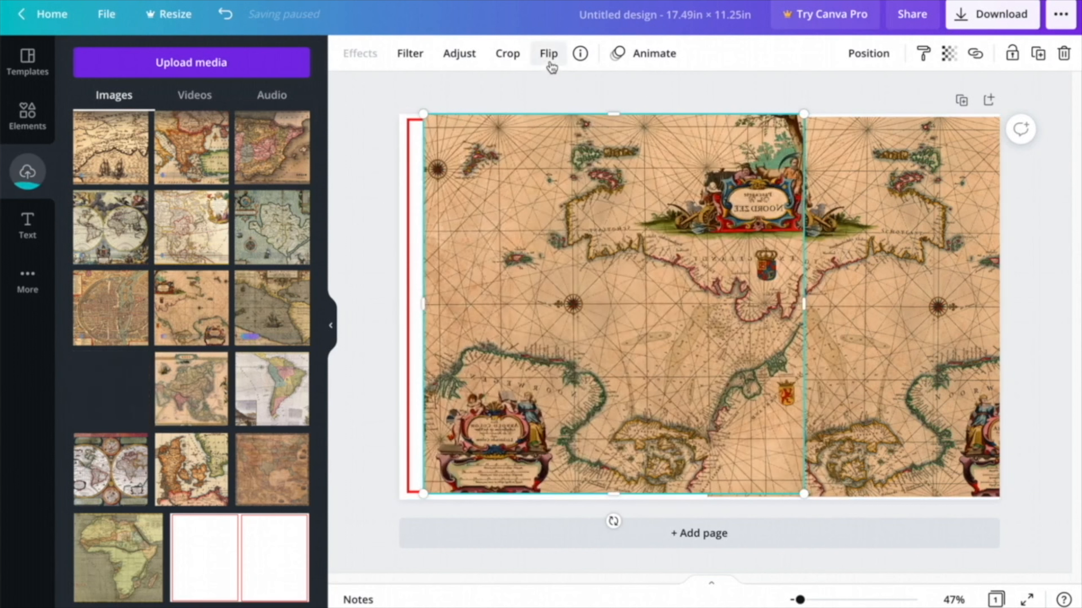
pyautogui.click(549, 55)
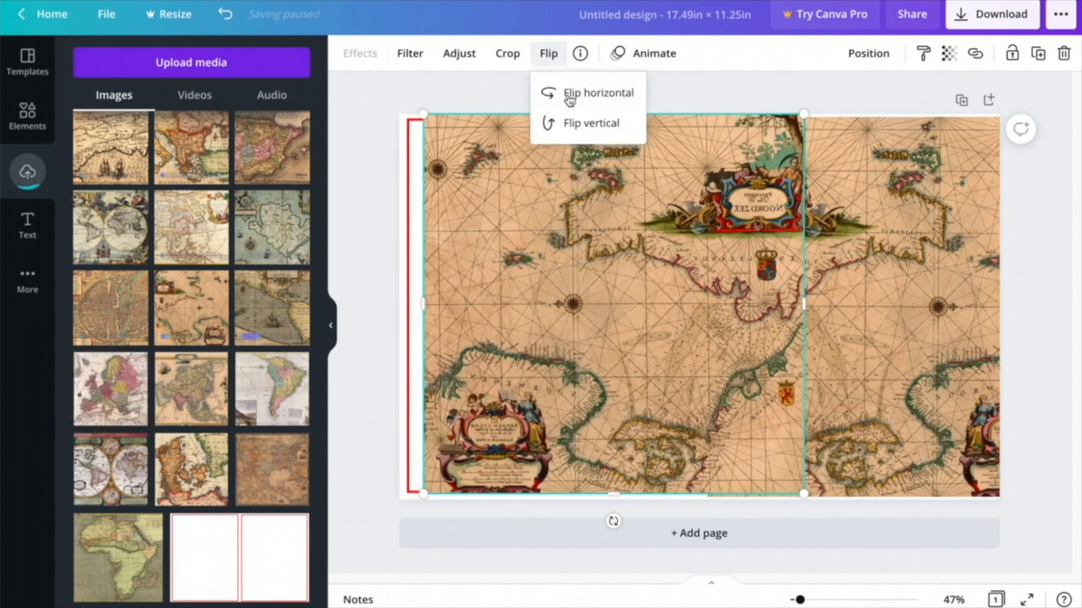
pyautogui.click(738, 250)
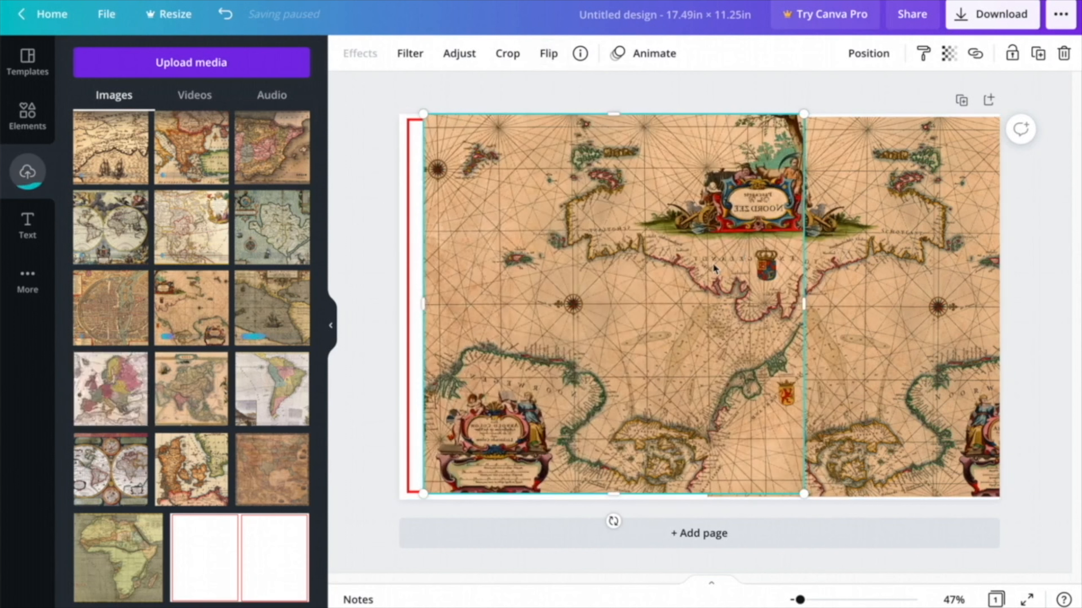
pyautogui.moveTo(658, 270); pyautogui.dragTo(597, 268)
pyautogui.press('Escape')
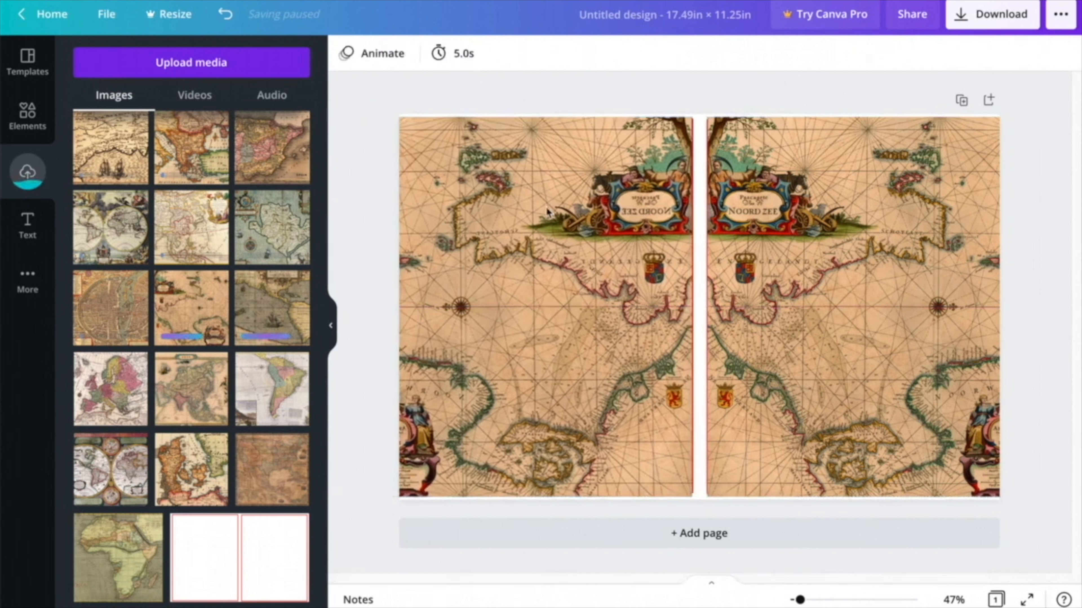
# - Extend the back and front cover maps vertically so both fill the full height of the page
pyautogui.click(538, 137)
pyautogui.moveTo(499, 116); pyautogui.dragTo(499, 110)
pyautogui.click(844, 123)
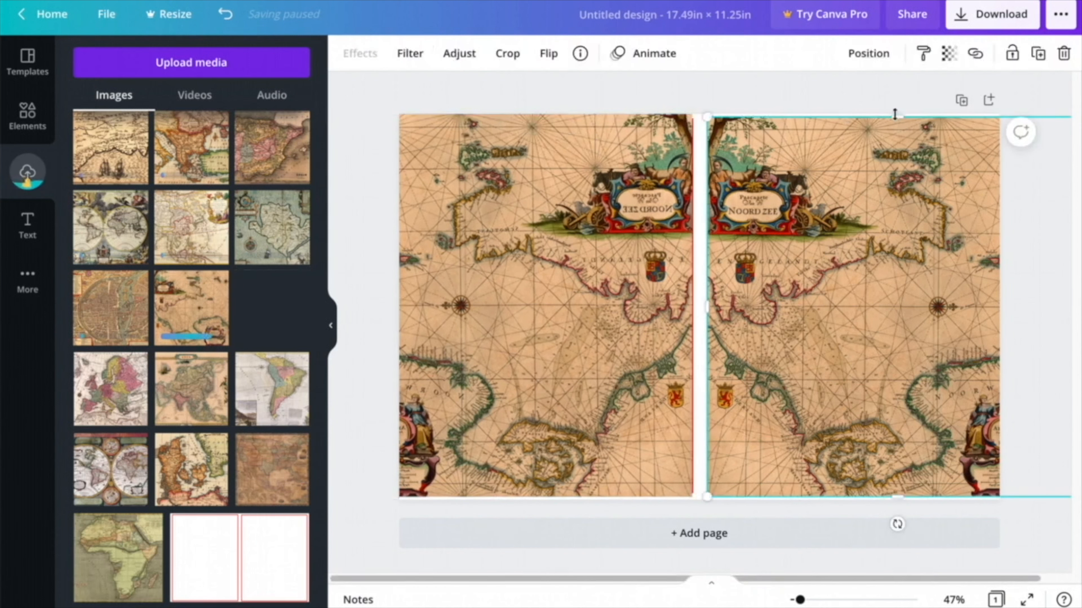
pyautogui.moveTo(896, 117); pyautogui.dragTo(895, 112)
pyautogui.click(827, 92)
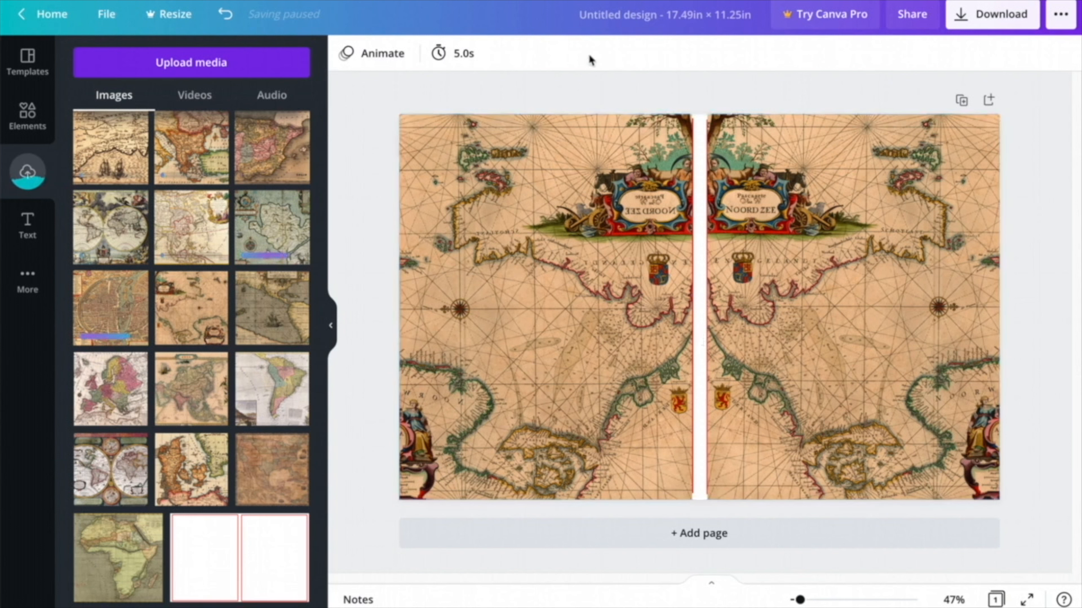
# - Add a square shape, stretch it into a full-height strip covering the white spine gap, and colour it dark brown
pyautogui.click(28, 111)
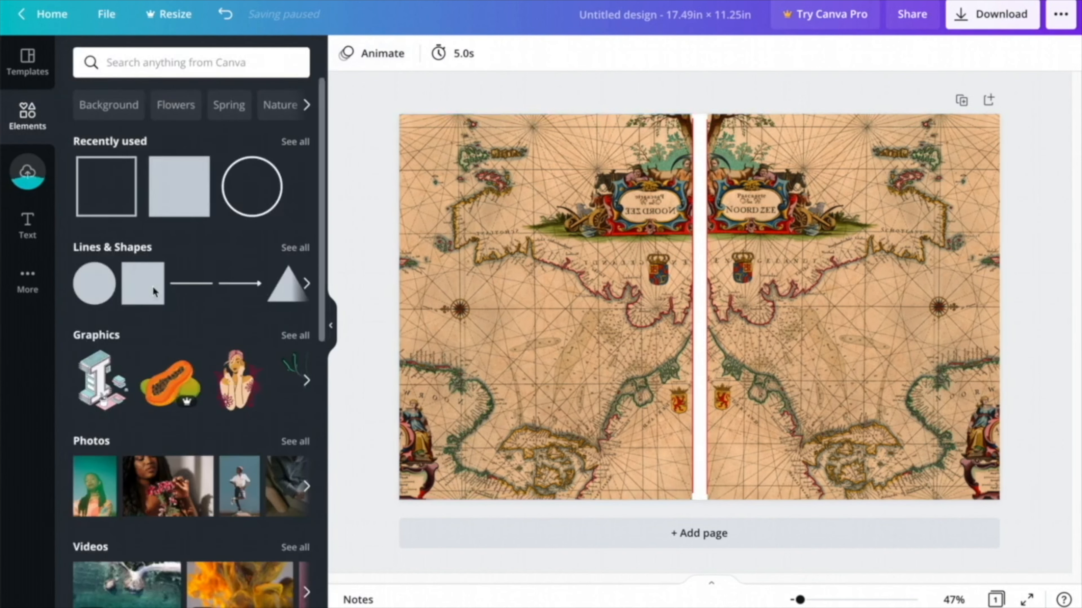
pyautogui.click(173, 183)
pyautogui.moveTo(805, 307); pyautogui.dragTo(705, 306)
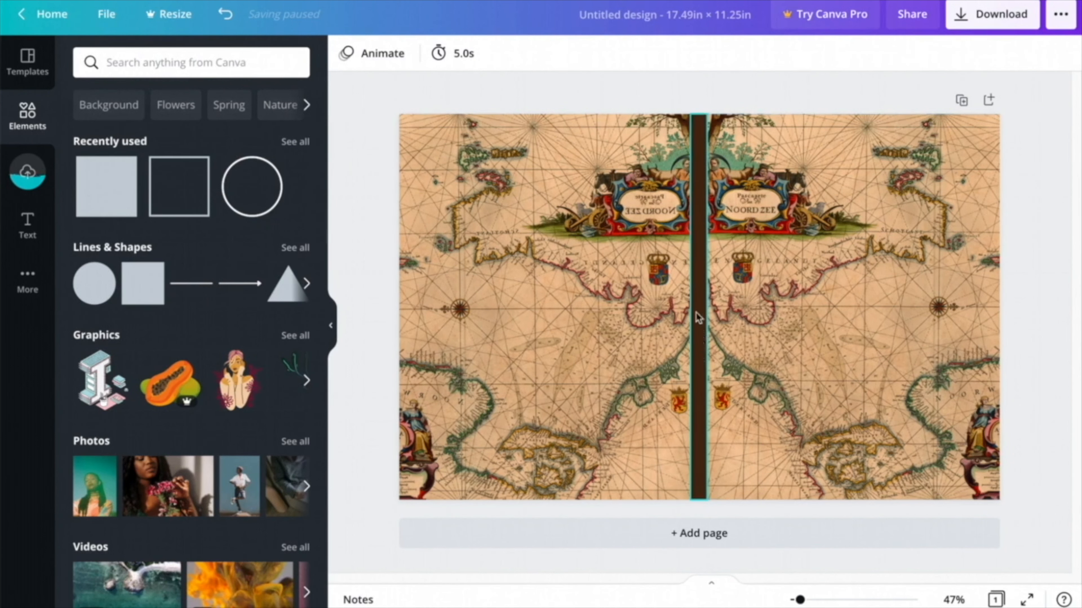
pyautogui.click(699, 337)
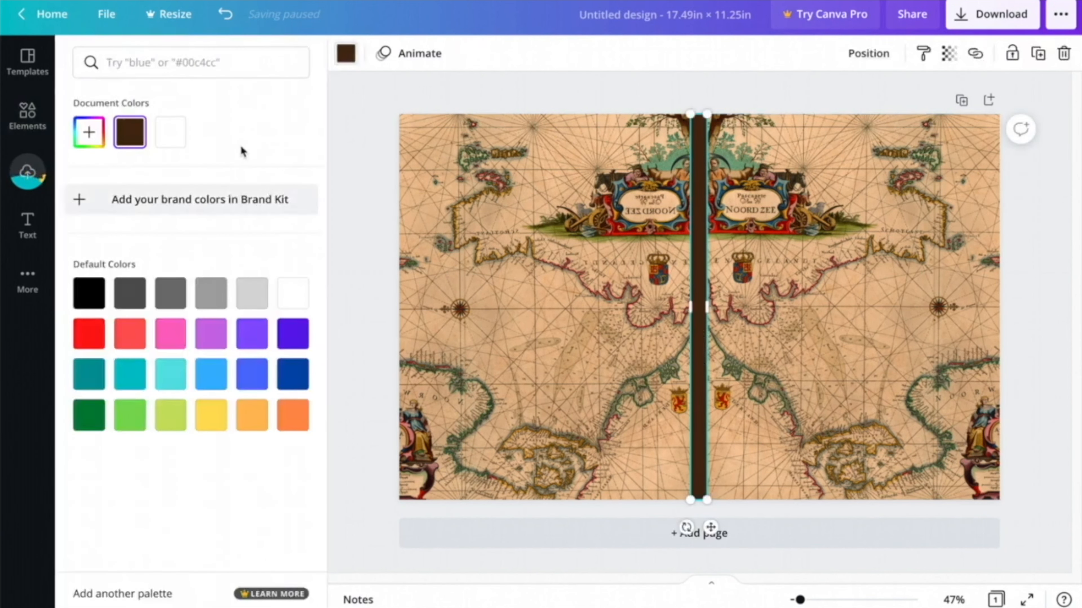
pyautogui.click(682, 97)
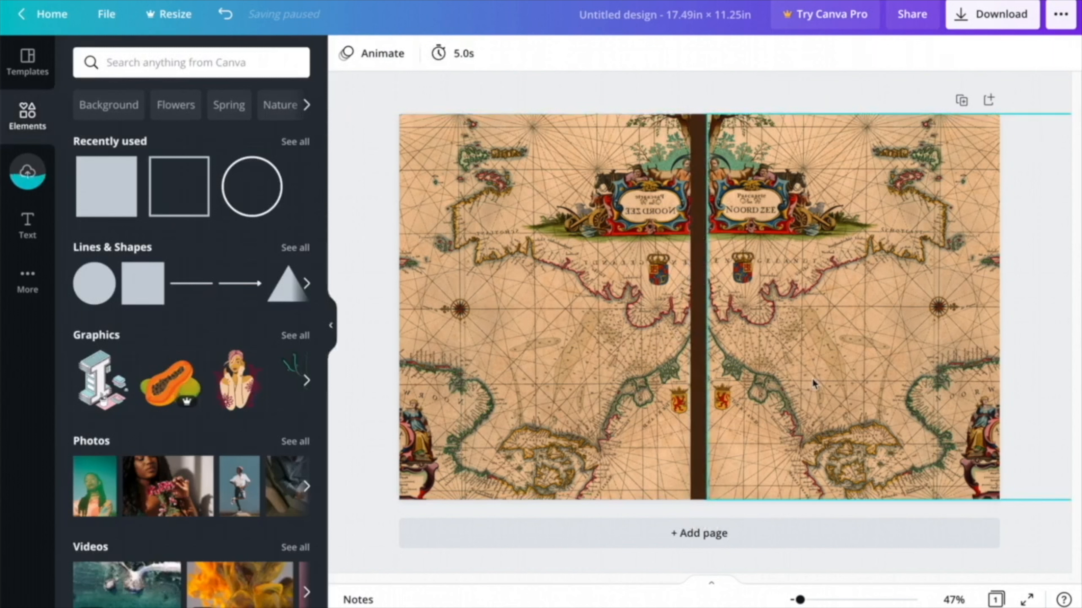
# - Add the title LET THE PASSWORD TRACKING ADVENTURE BEGIN in Open Sans Extra Bold at size 90, arranged in stacked lines on the front cover
pyautogui.click(36, 225)
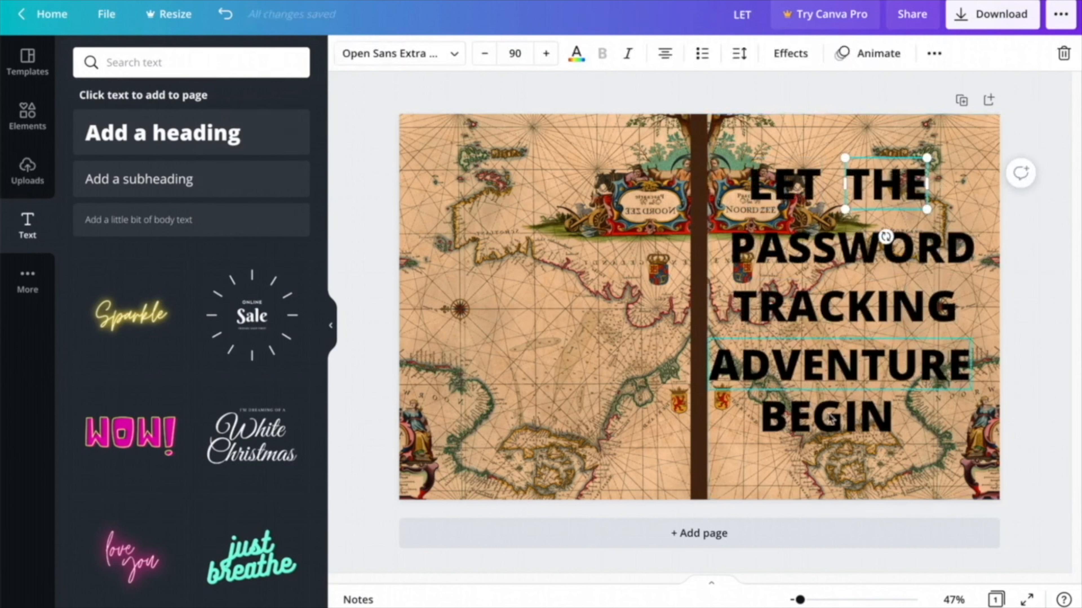
pyautogui.click(840, 426)
pyautogui.moveTo(840, 427); pyautogui.dragTo(873, 428)
pyautogui.moveTo(896, 370); pyautogui.dragTo(909, 369)
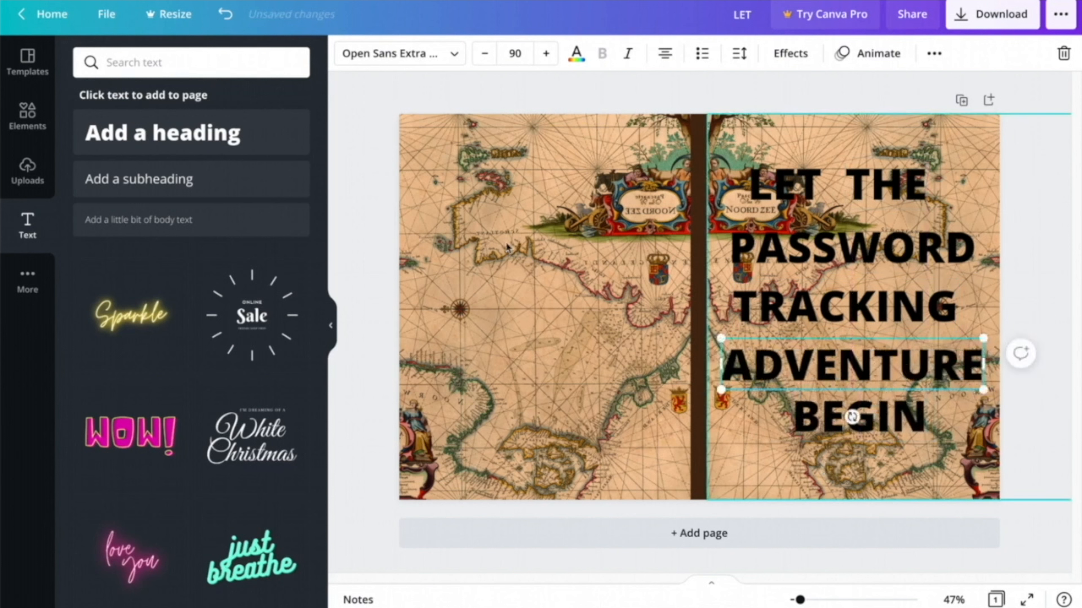
pyautogui.moveTo(787, 187); pyautogui.dragTo(800, 187)
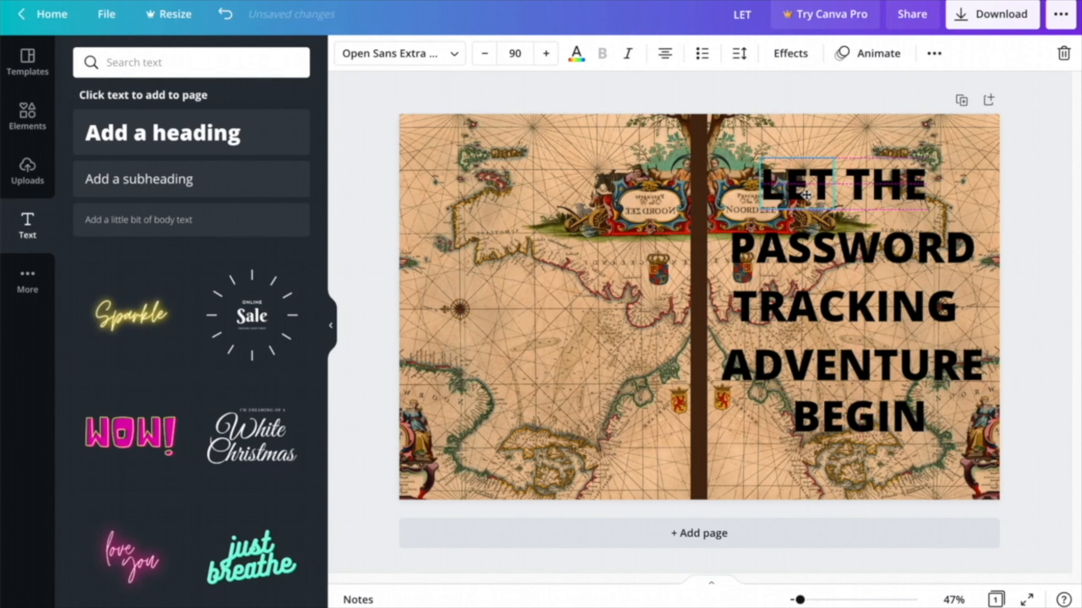
pyautogui.moveTo(874, 193); pyautogui.dragTo(885, 192)
pyautogui.moveTo(796, 185); pyautogui.dragTo(805, 184)
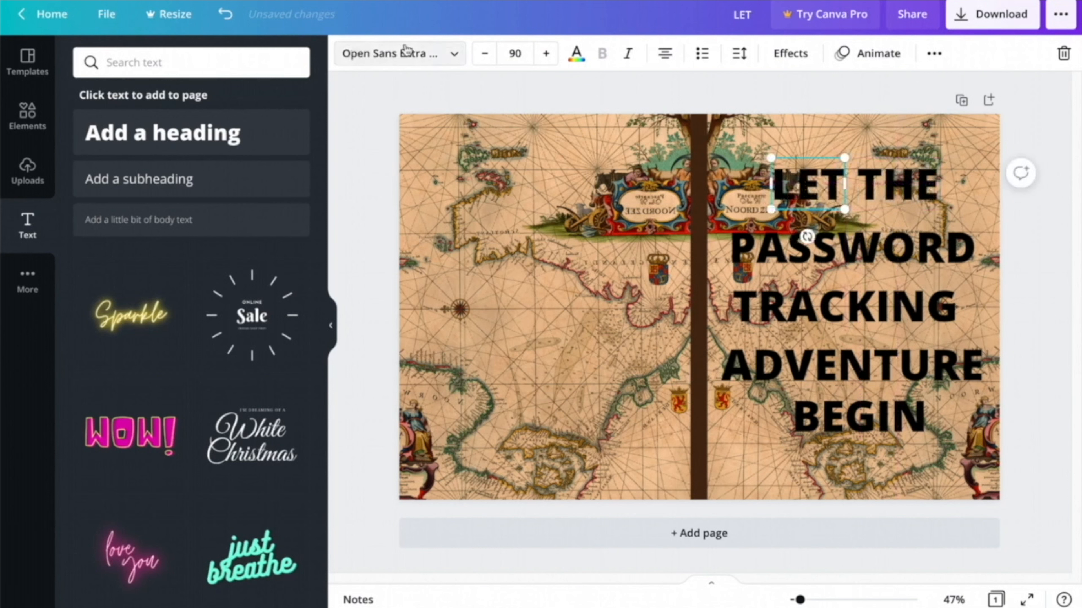
# - Change the font of all the title words to Lifelogo
pyautogui.click(451, 52)
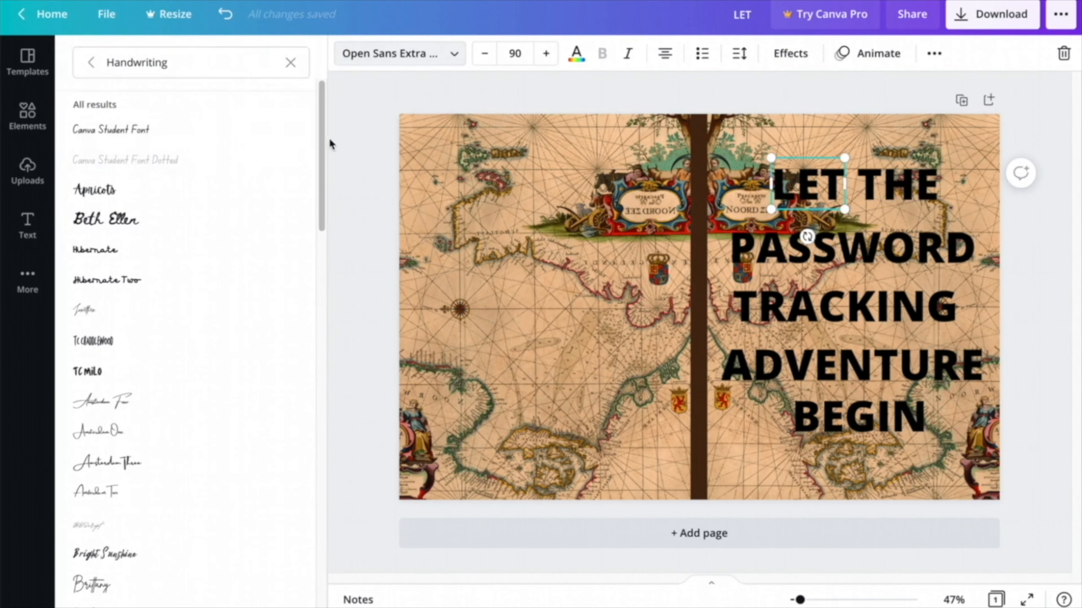
pyautogui.click(248, 135)
pyautogui.click(198, 217)
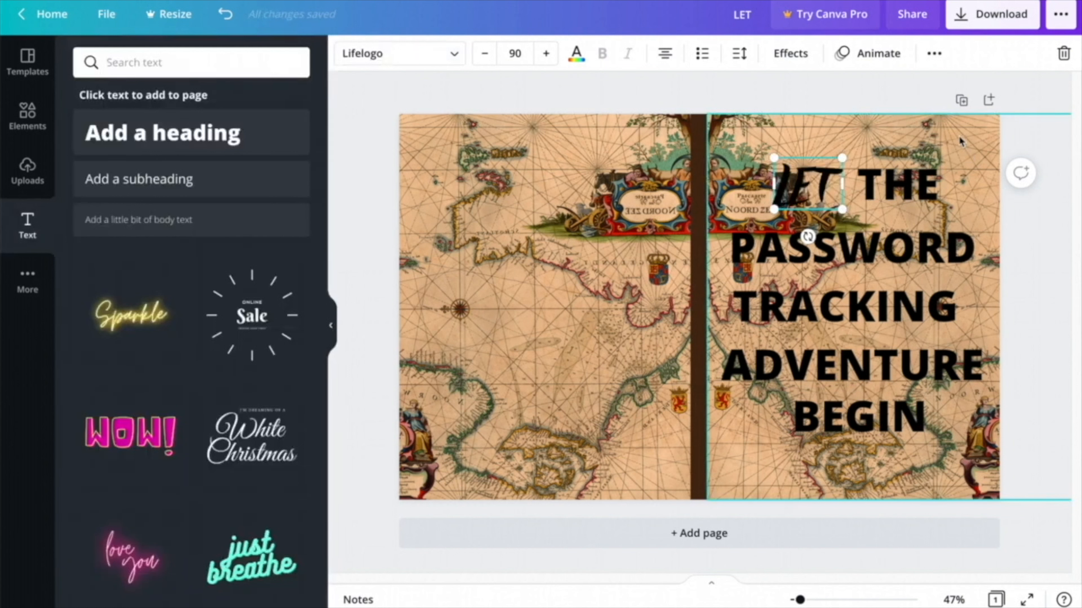
pyautogui.click(872, 198)
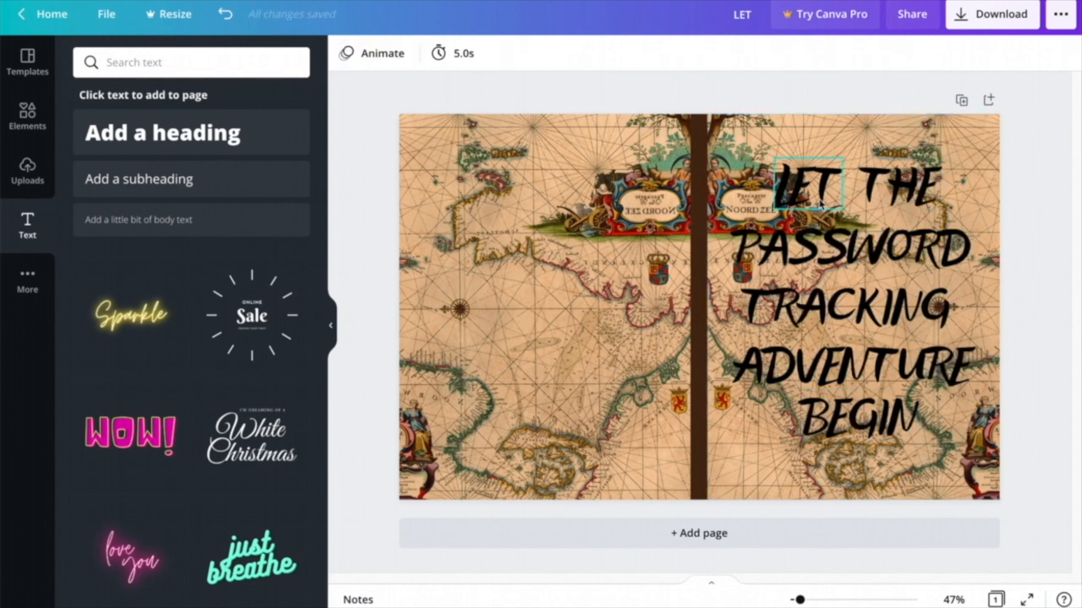
# - Try the Shadow, Lift, Hollow, Splice and Echo effects on the title text and apply Shadow to it
pyautogui.click(805, 200)
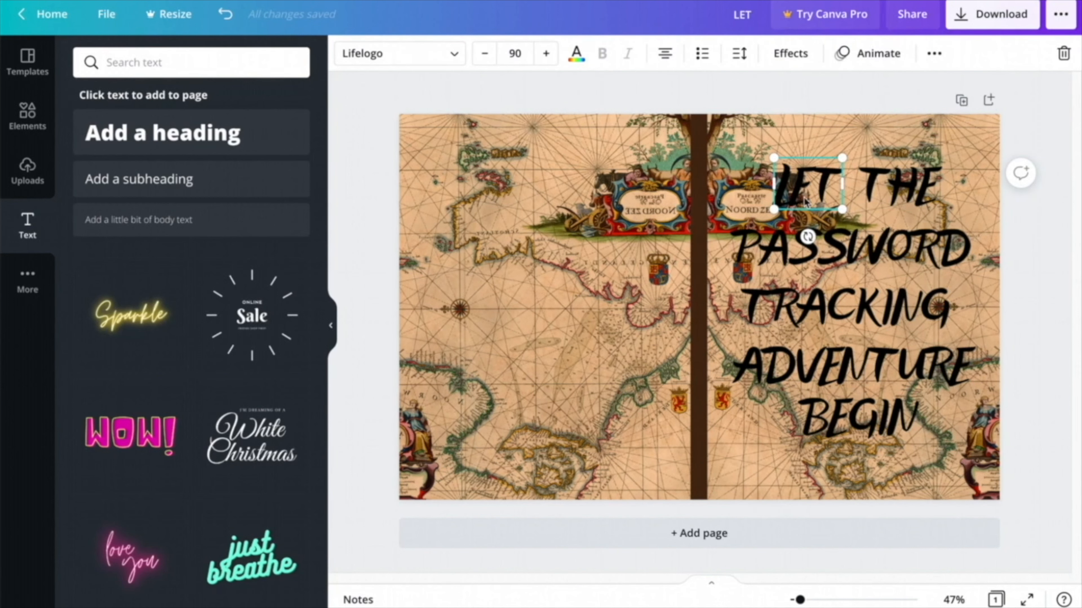
pyautogui.click(790, 52)
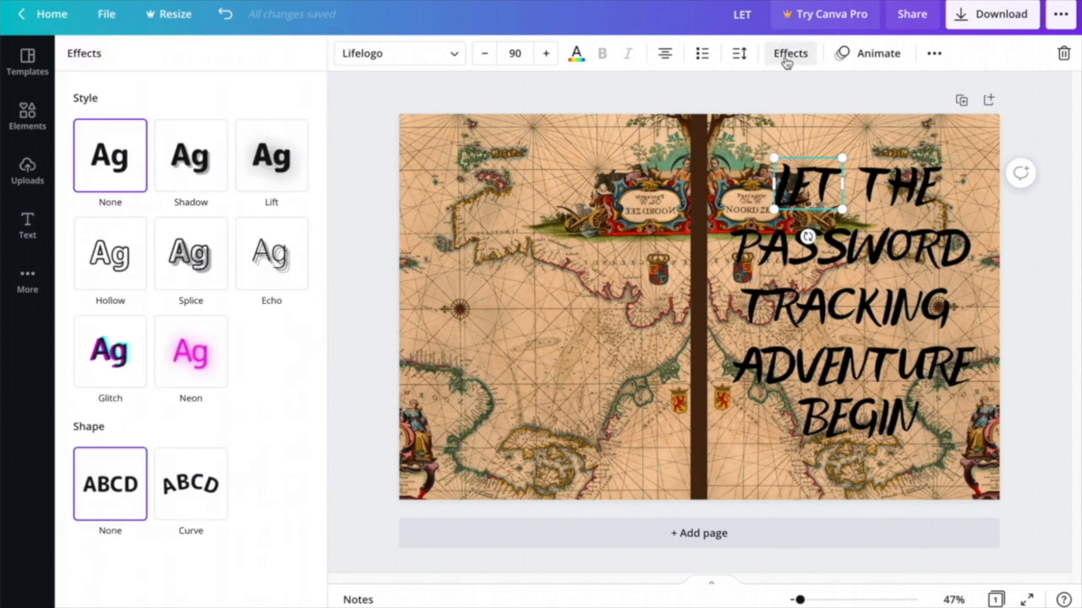
pyautogui.click(190, 196)
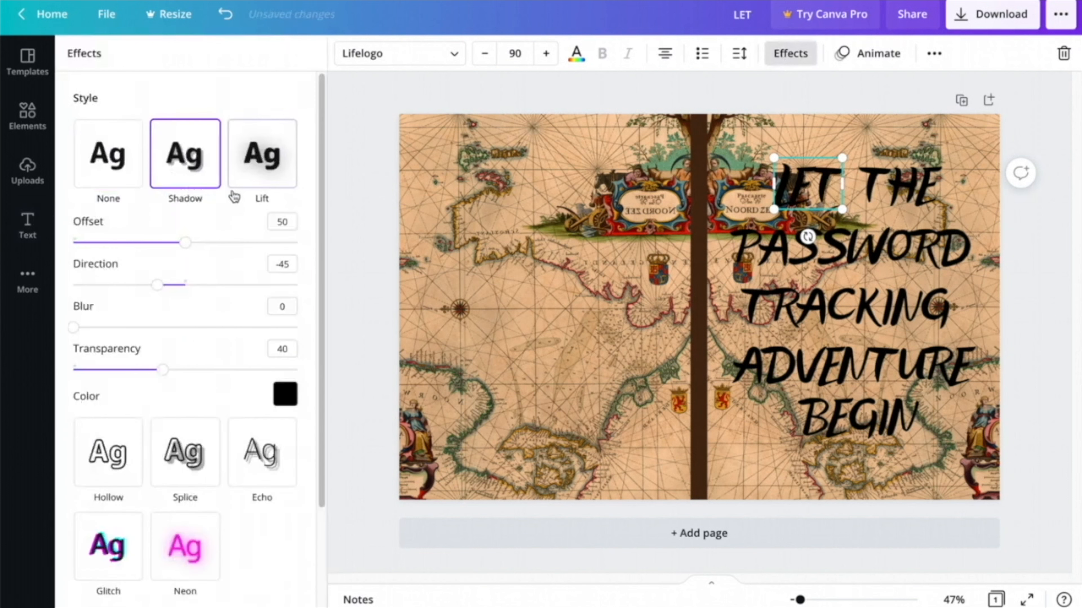
pyautogui.click(123, 181)
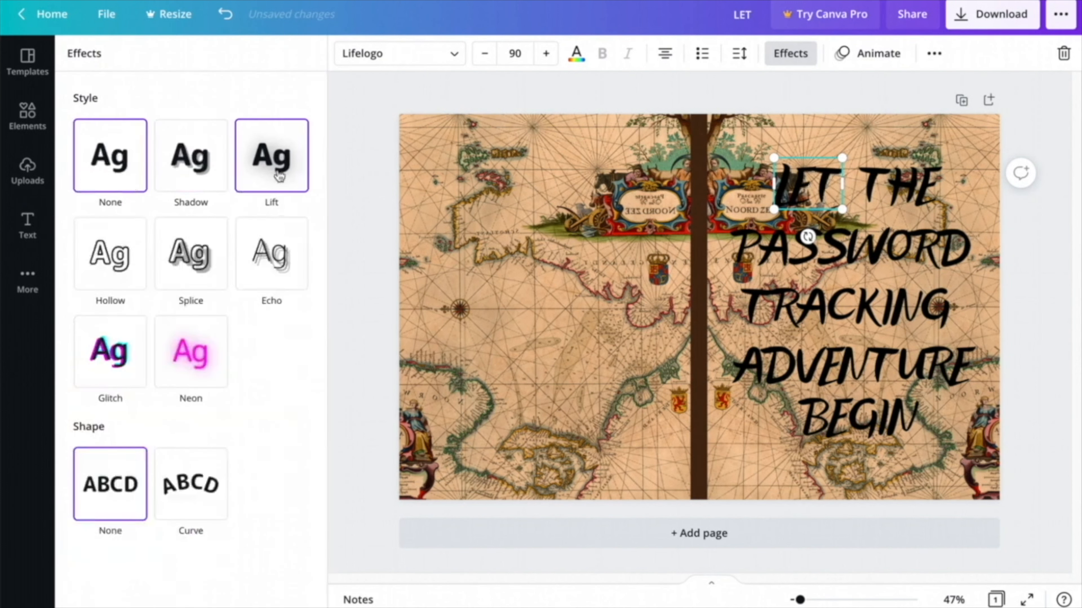
pyautogui.click(283, 174)
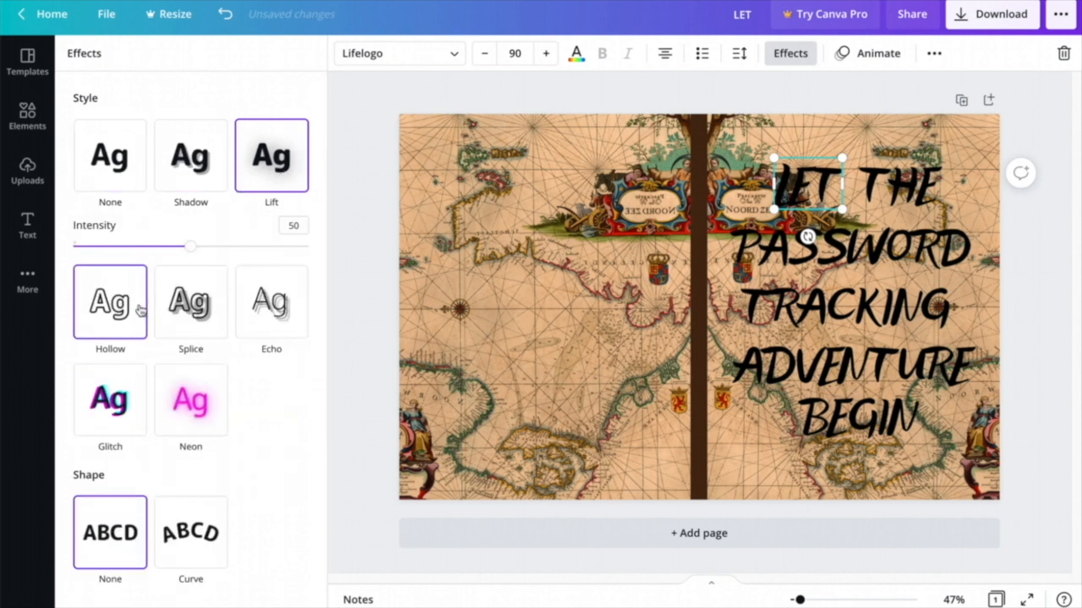
pyautogui.click(138, 309)
pyautogui.click(203, 268)
pyautogui.click(284, 251)
pyautogui.click(279, 171)
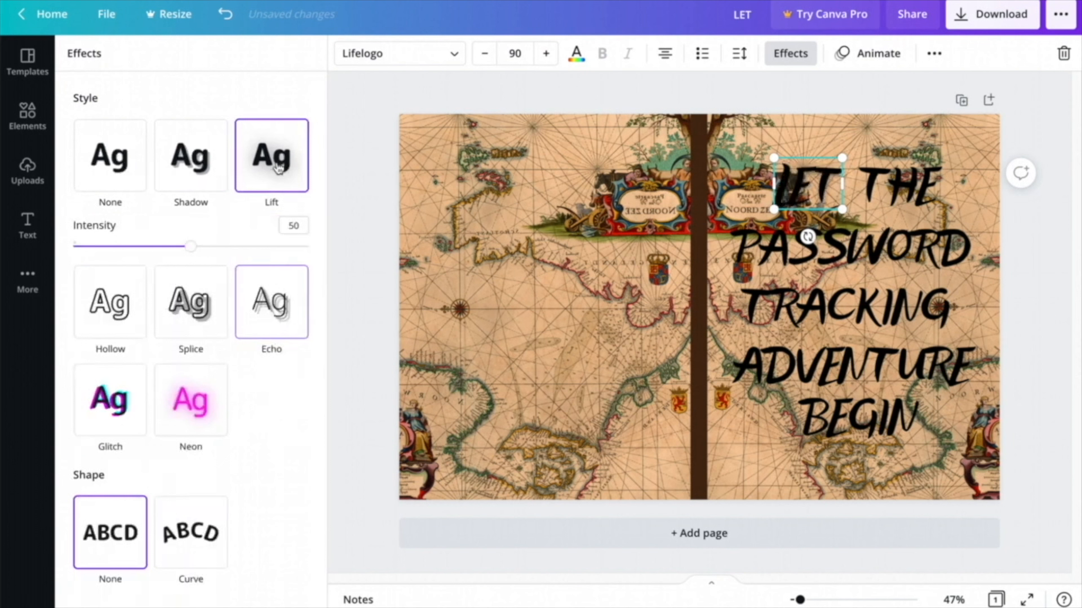
pyautogui.click(215, 156)
pyautogui.click(215, 156)
# - Set LET THE as one line at size 92.9 and space the title lines evenly down the front cover
pyautogui.moveTo(805, 197); pyautogui.dragTo(781, 187)
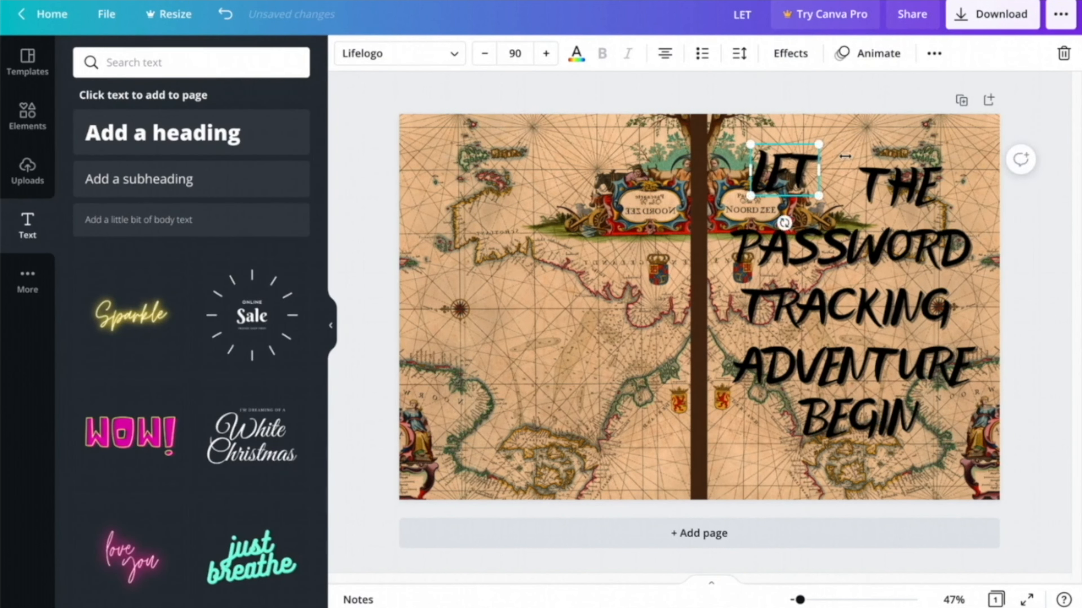
pyautogui.click(892, 182)
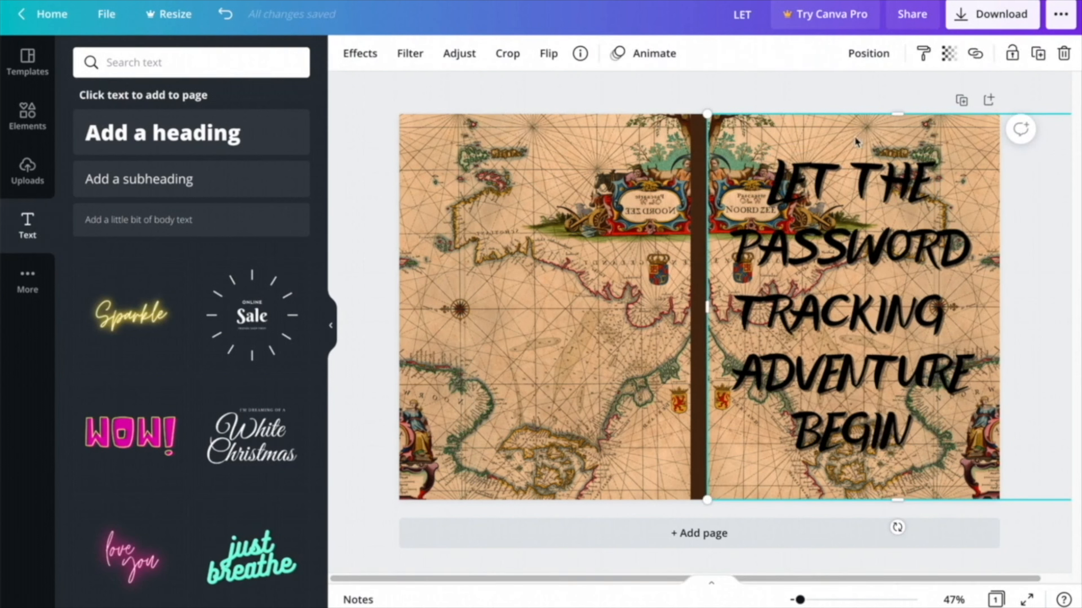
# - Try the Epic, Festive and Summer filters on the front cover map and apply Afterglow at intensity 50
pyautogui.click(559, 175)
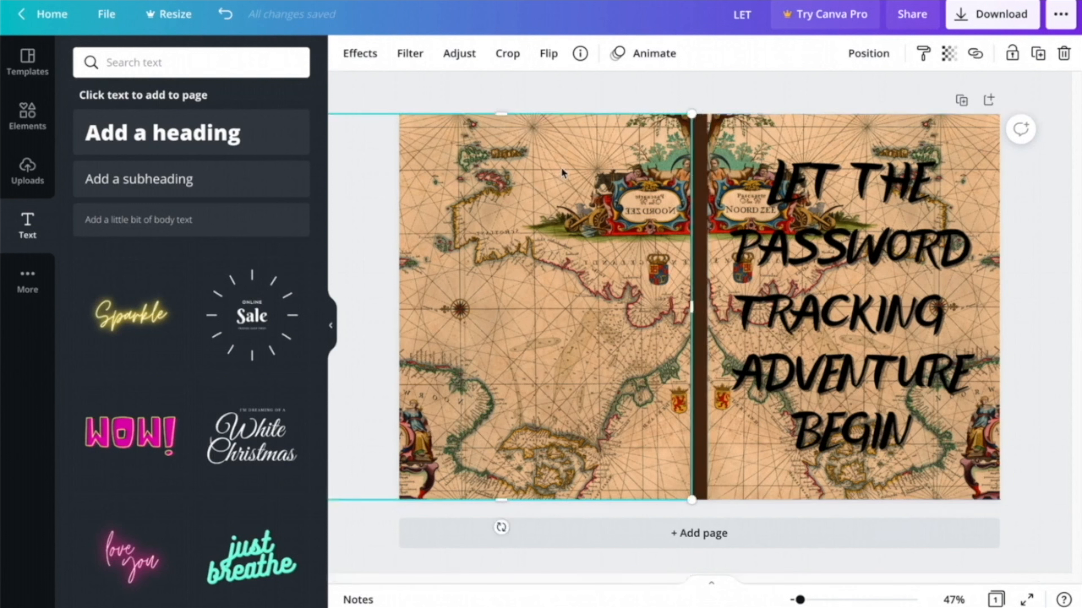
pyautogui.click(933, 138)
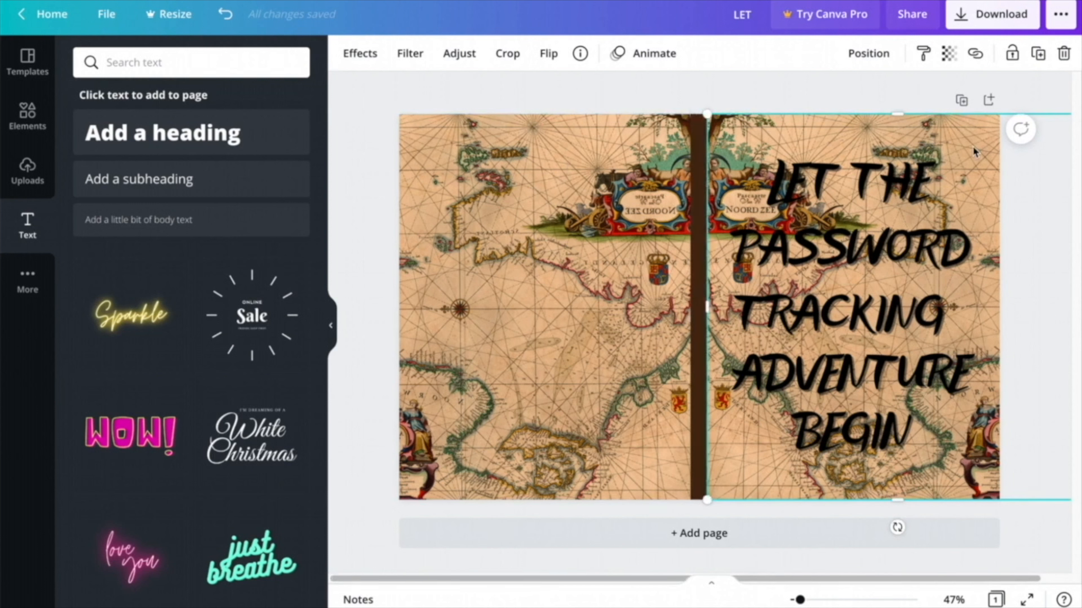
pyautogui.click(410, 53)
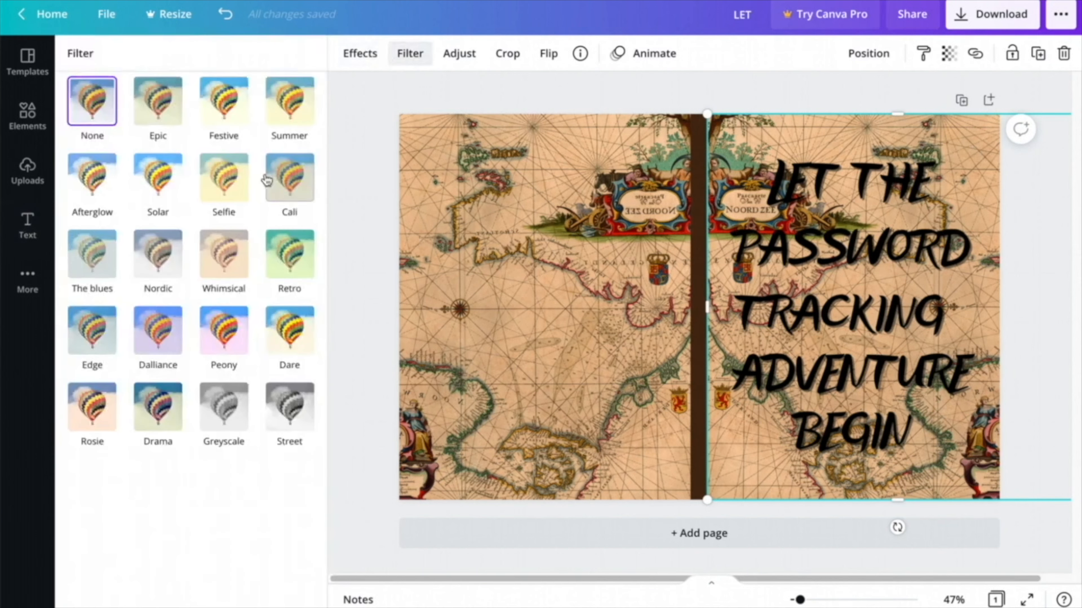
pyautogui.click(157, 102)
pyautogui.click(222, 113)
pyautogui.click(286, 109)
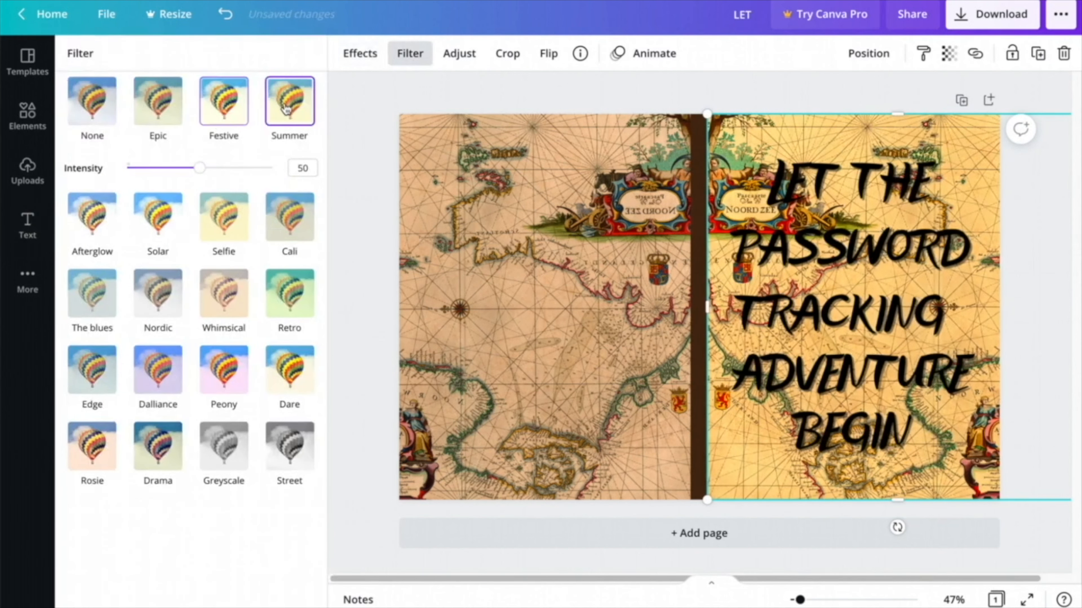
pyautogui.click(74, 222)
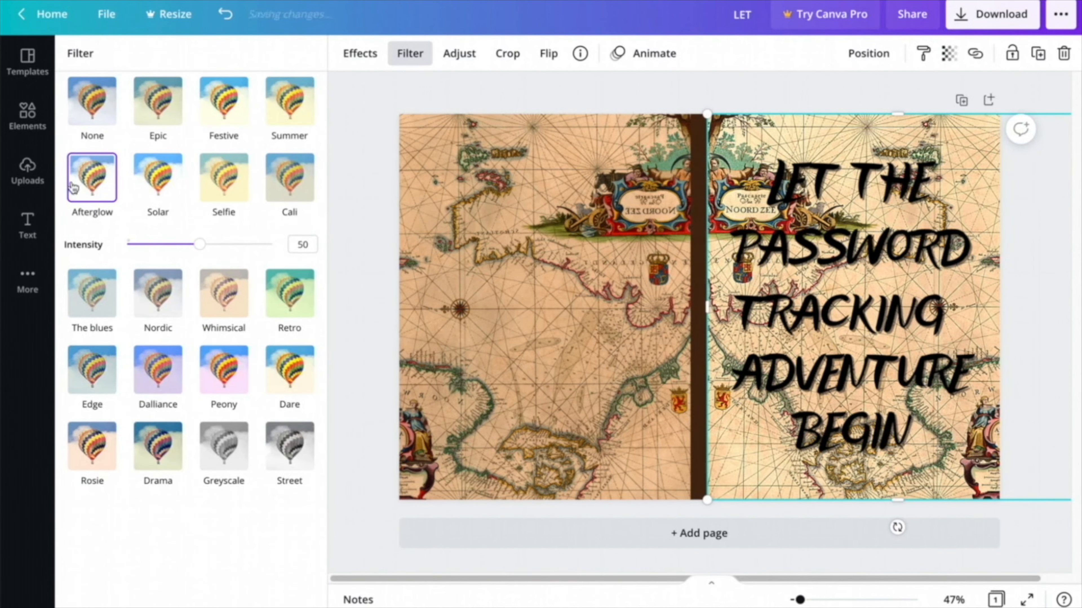
# - Apply the matching Afterglow filter at intensity 50 to the back cover map
pyautogui.click(443, 205)
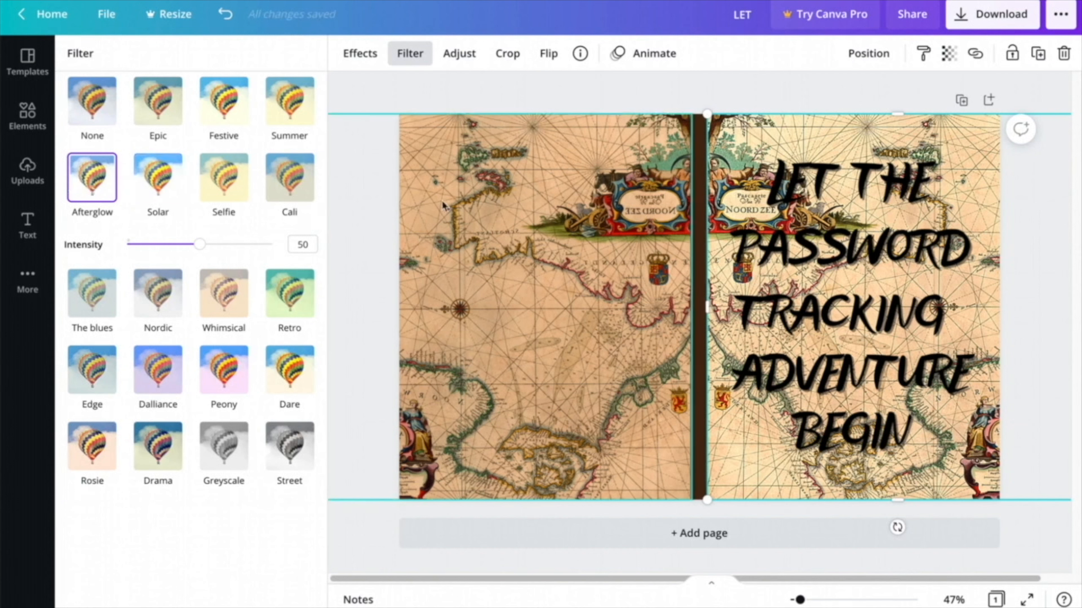
pyautogui.click(443, 206)
pyautogui.click(81, 190)
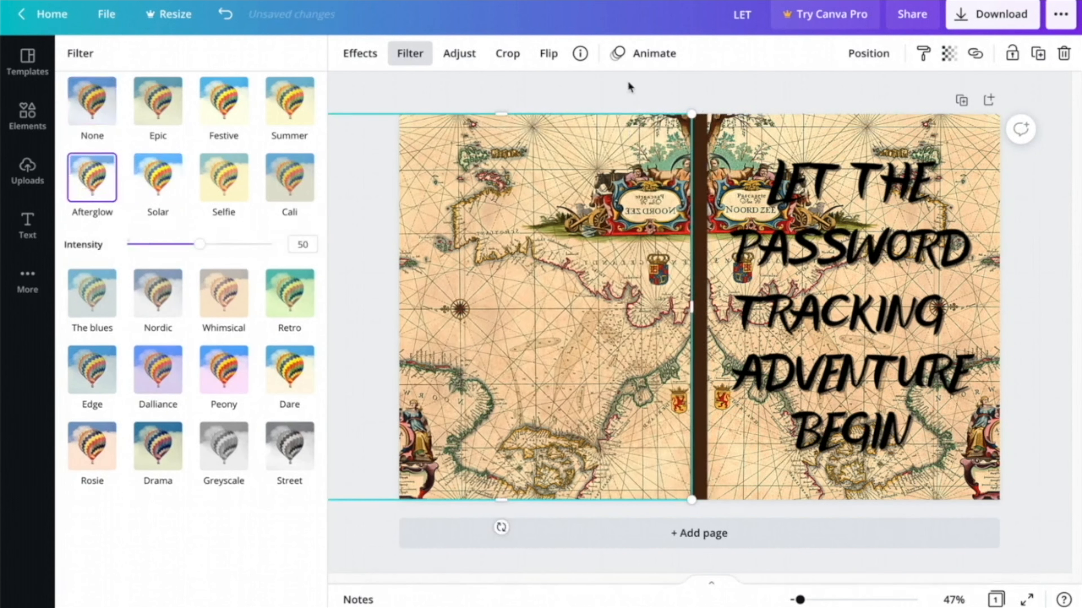
# - Adjust the title's shadow effect, enlarge TRACKING and BEGIN, and respace the title lines on the front cover
pyautogui.click(863, 203)
pyautogui.click(789, 53)
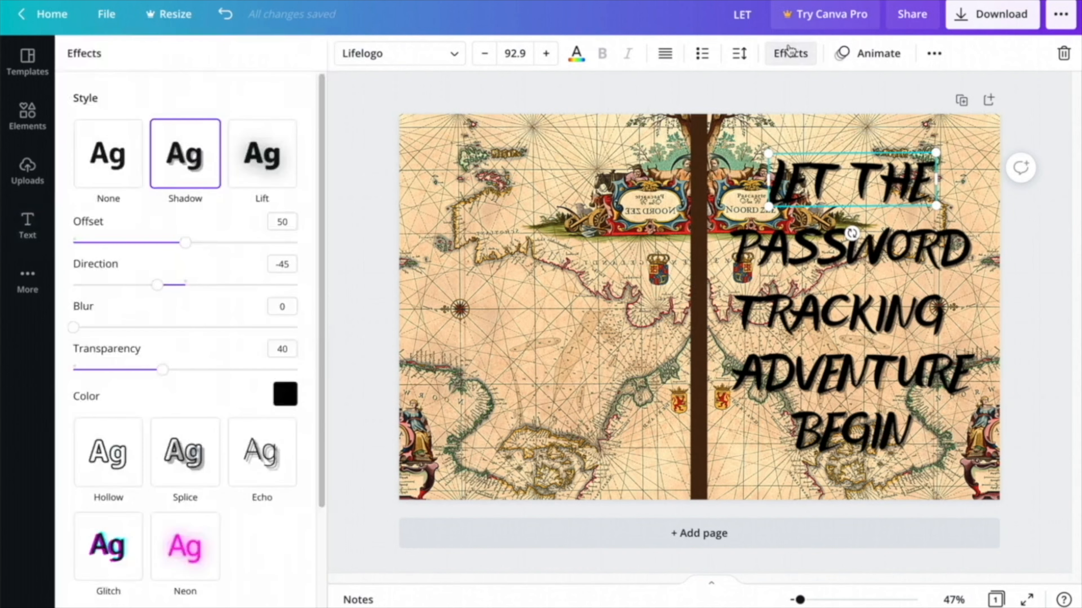
pyautogui.moveTo(178, 255); pyautogui.dragTo(154, 275)
pyautogui.click(925, 77)
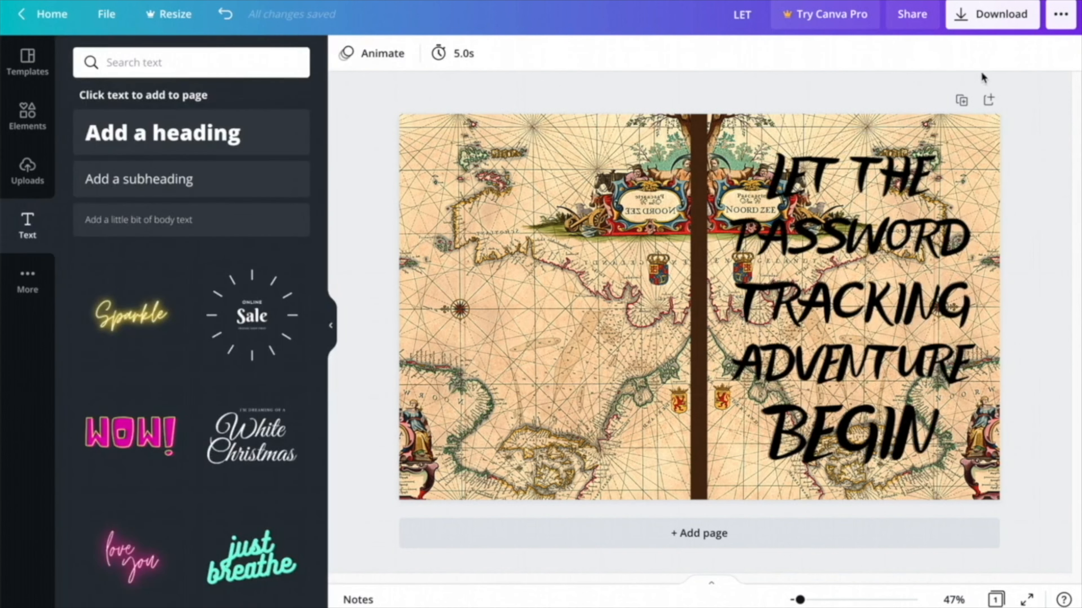
# - Download the finished cover design
pyautogui.click(1021, 21)
pyautogui.click(965, 115)
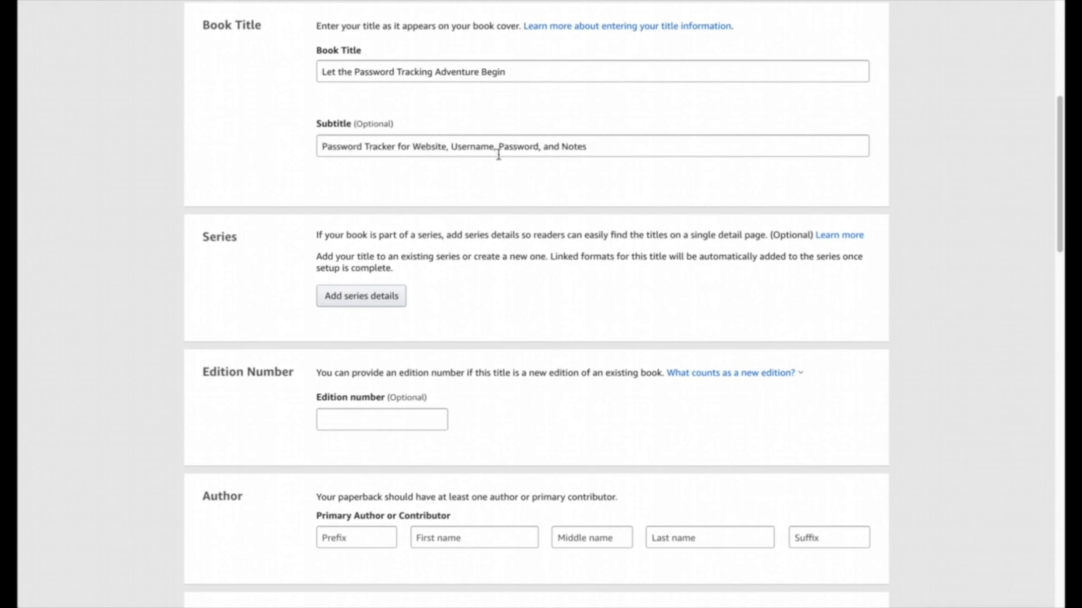
# - Switch to the Amazon paperback details form and write the book's description in the Description section
pyautogui.click(557, 150)
pyautogui.scroll(-3, 611, 130)
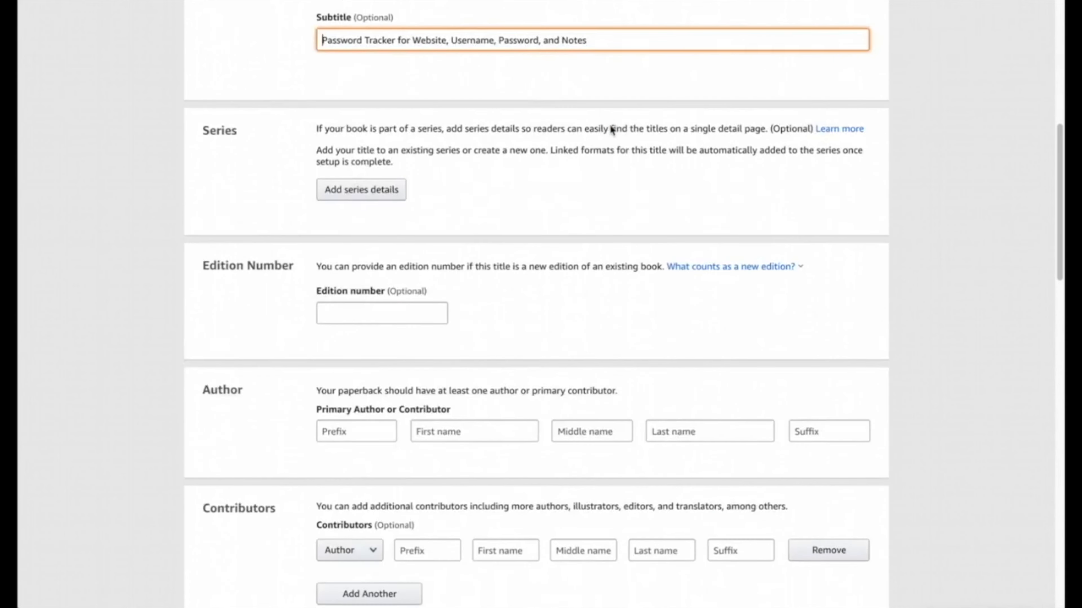
pyautogui.scroll(-2, 598, 164)
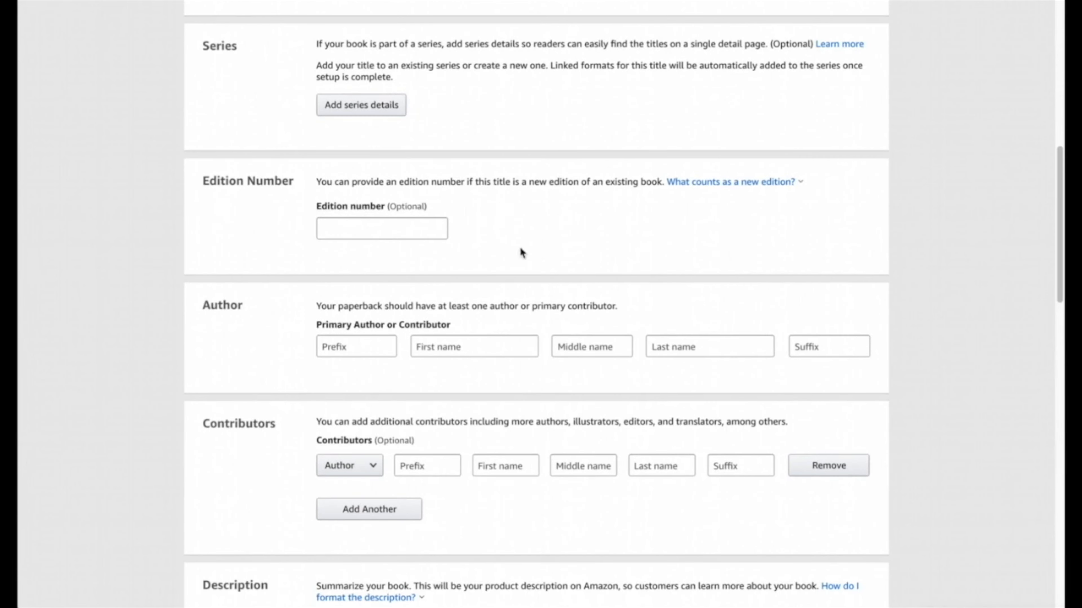
pyautogui.scroll(-3, 511, 234)
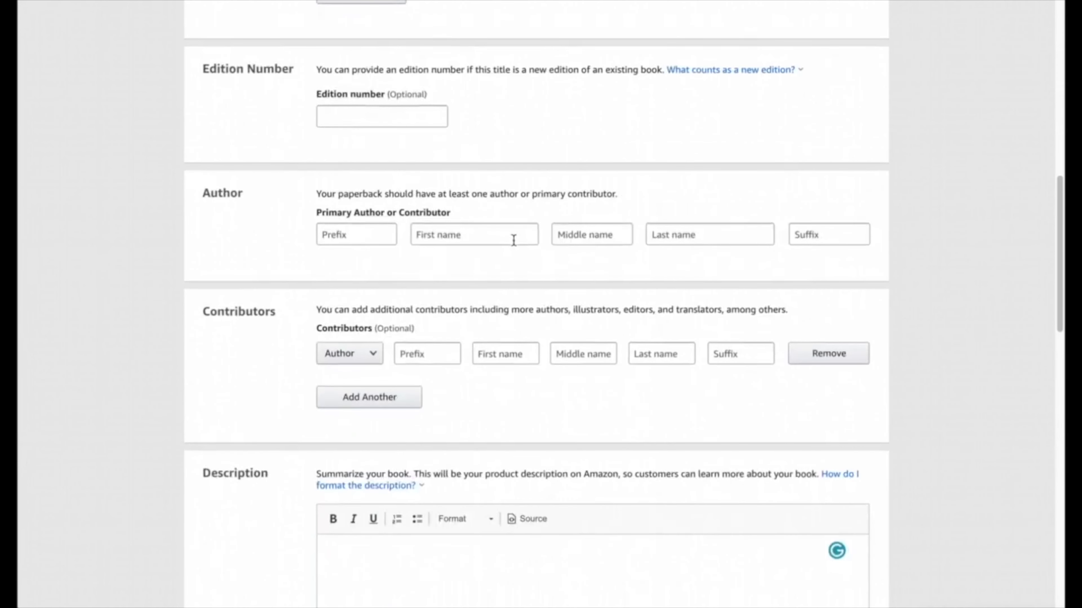
pyautogui.scroll(-7, 513, 240)
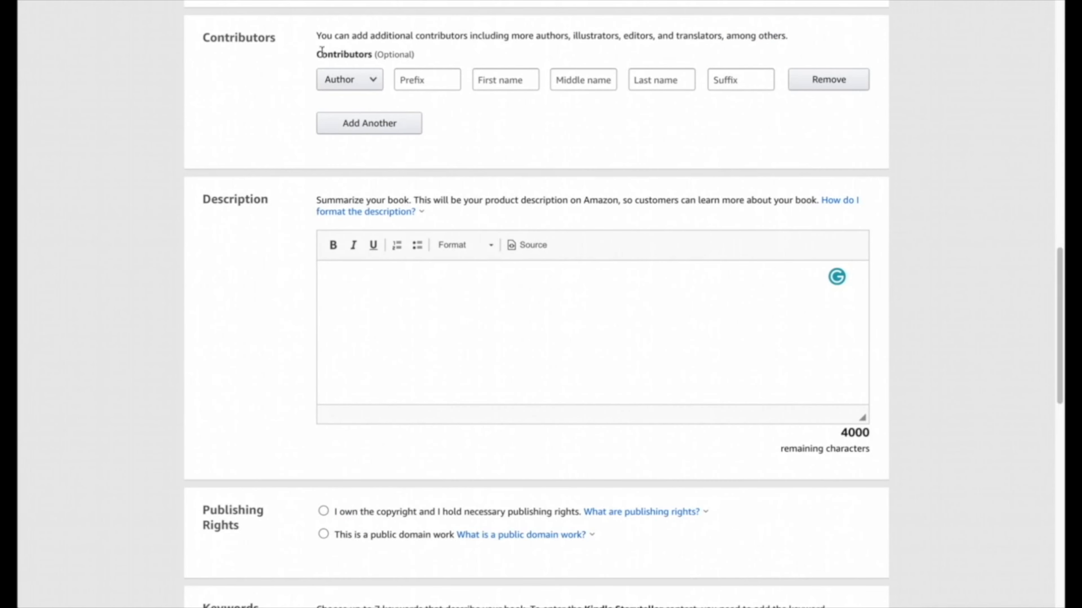
pyautogui.scroll(-5, 635, 77)
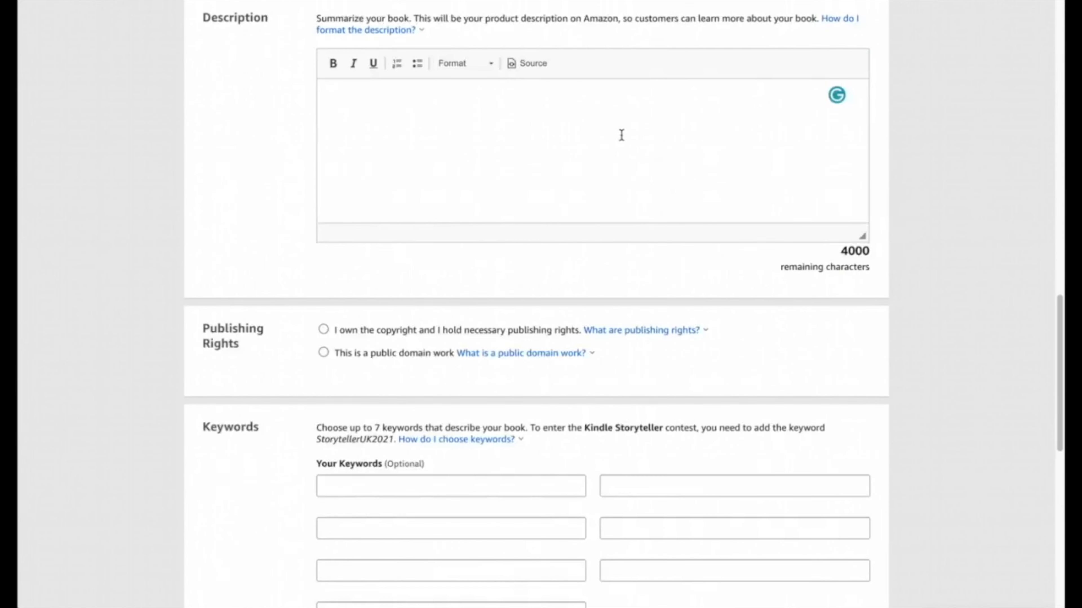
pyautogui.click(318, 130)
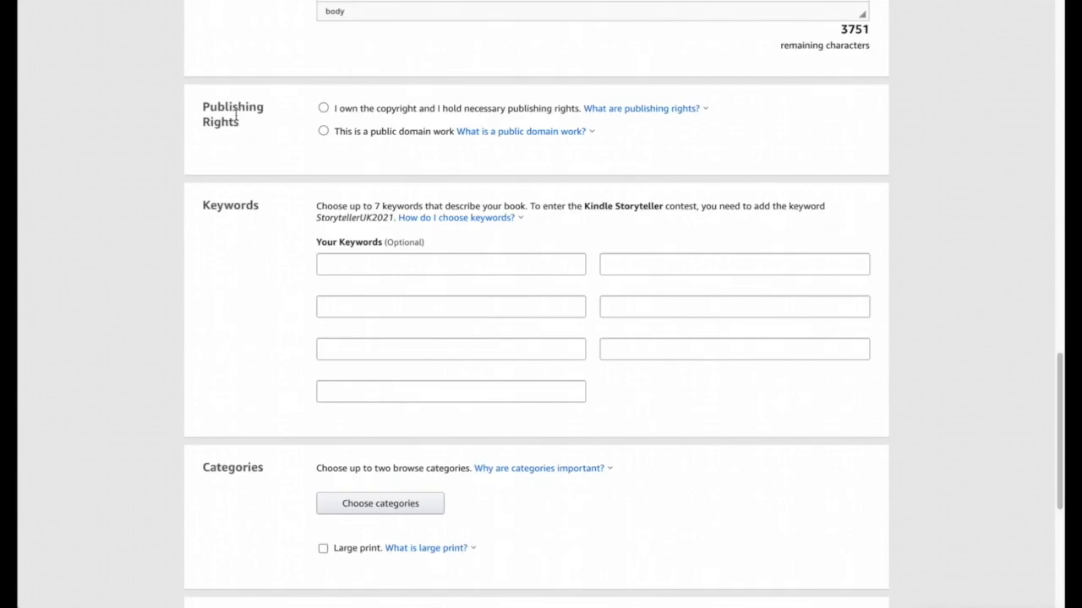
# - Declare ownership of the copyright and the necessary publishing rights for the book
pyautogui.click(333, 114)
pyautogui.scroll(-3, 284, 137)
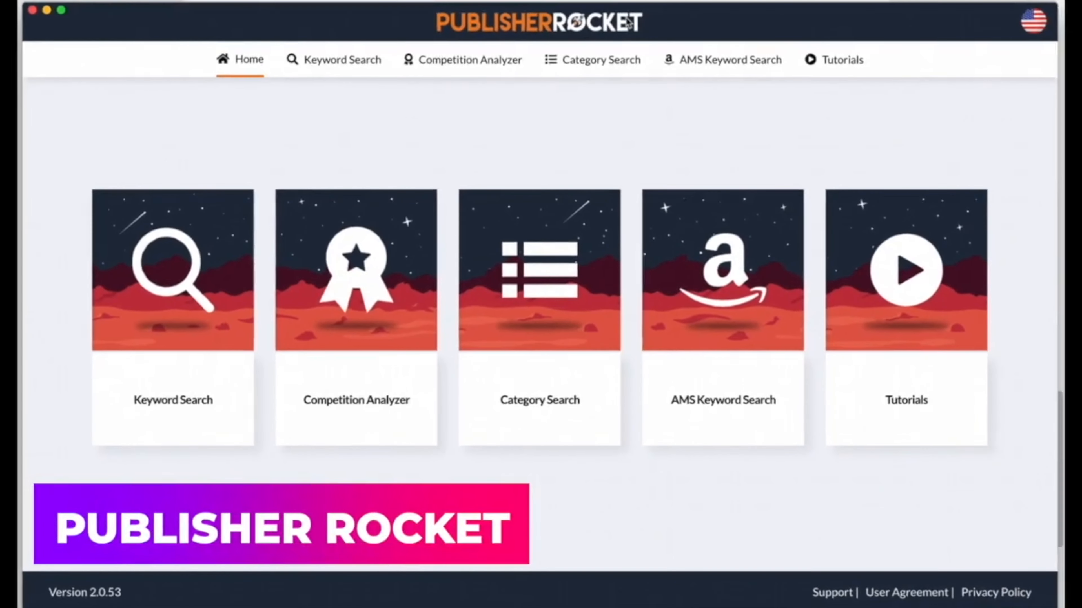
# - Research book keywords for "password" in Publisher Rocket, and look up the same word in the Amazon store search
pyautogui.click(204, 320)
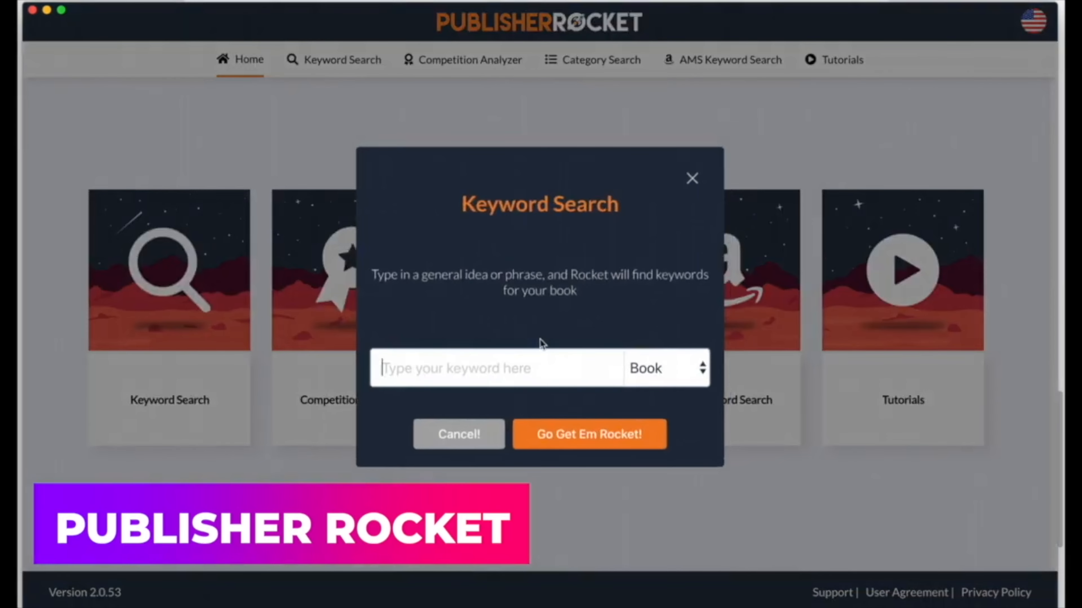
pyautogui.write('password')
pyautogui.press('Return')
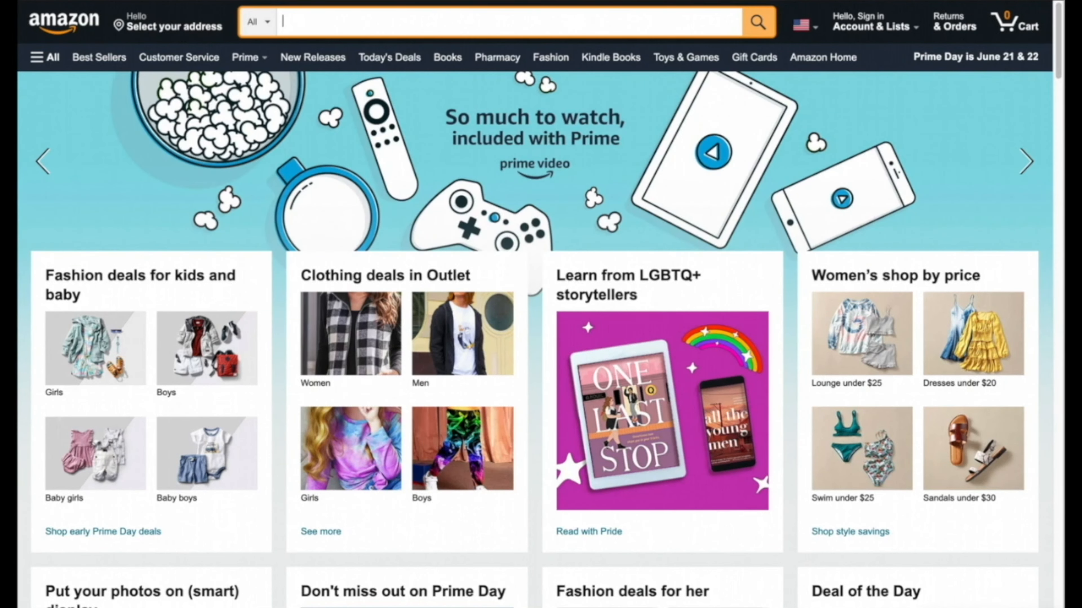
pyautogui.write('assword')
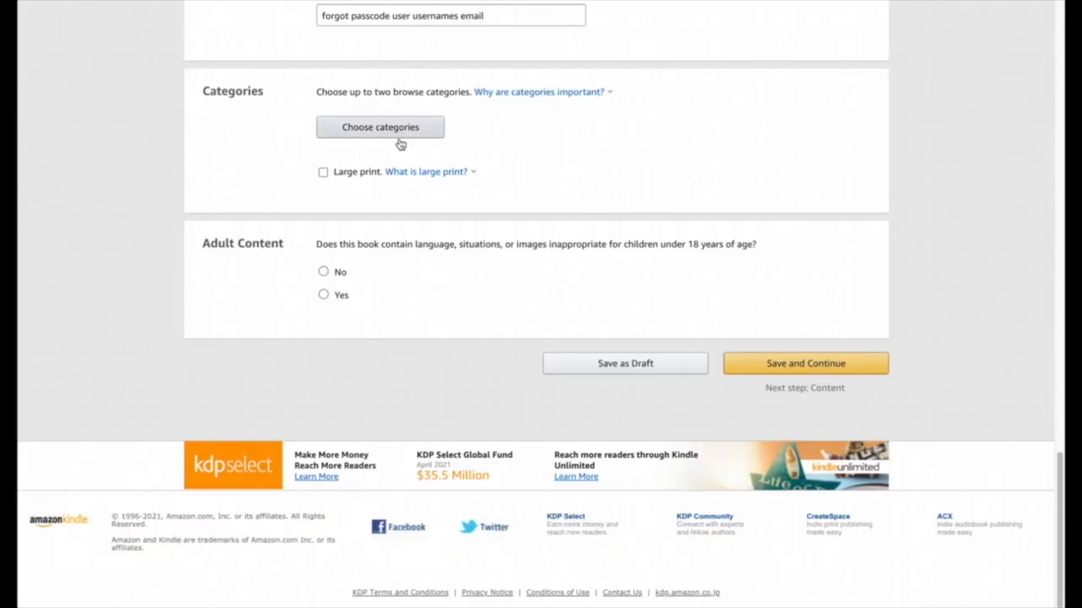
# - Add Nonfiction > Travel > Road Travel as the book's first browse category
pyautogui.click(405, 134)
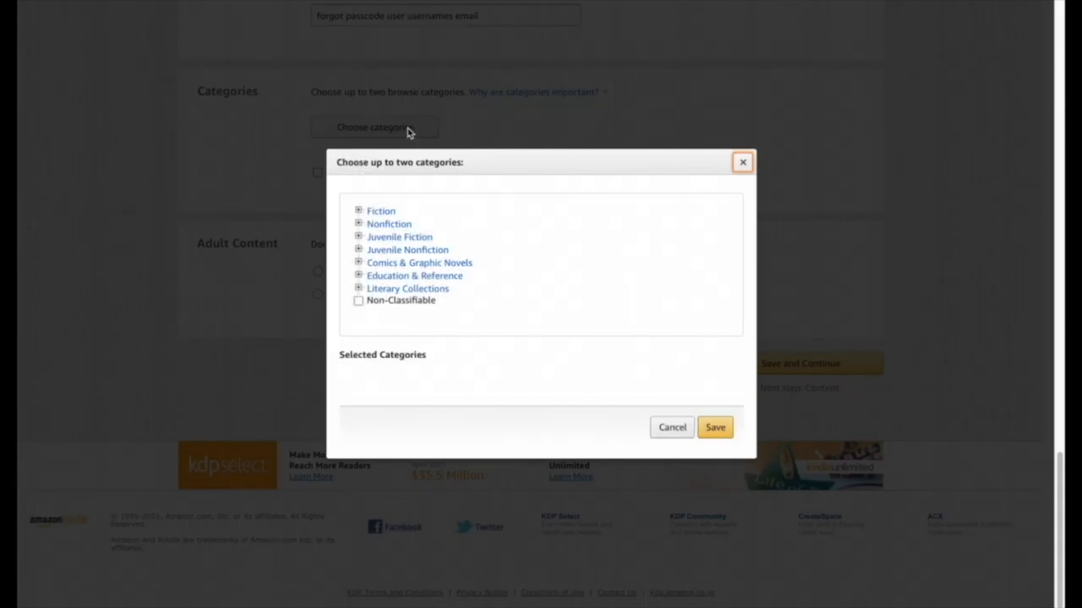
pyautogui.click(359, 223)
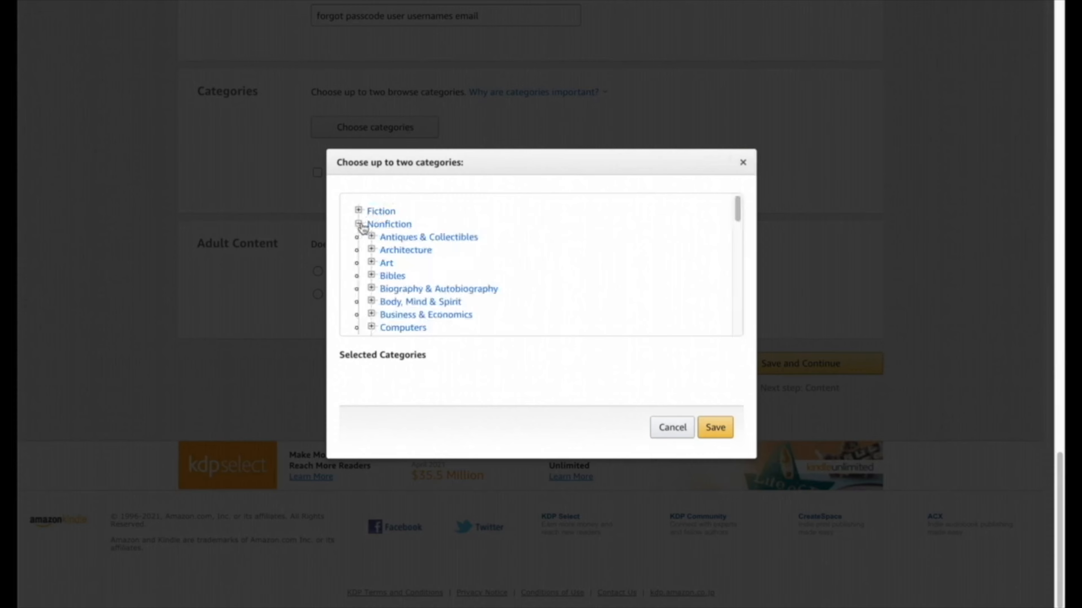
pyautogui.scroll(-8, 485, 237)
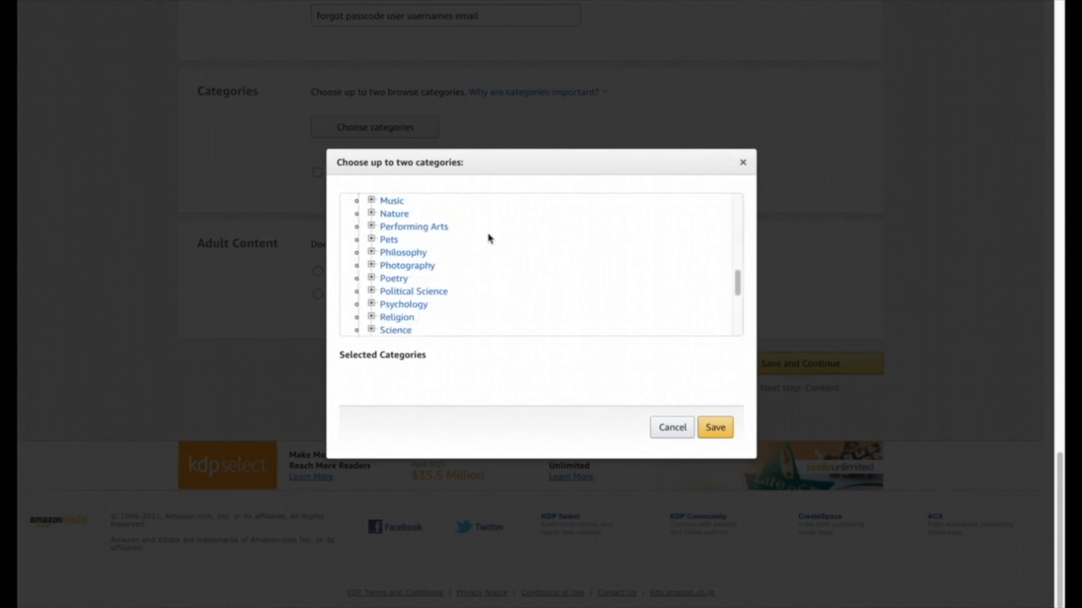
pyautogui.scroll(-3, 488, 235)
pyautogui.click(384, 304)
pyautogui.scroll(-5, 495, 277)
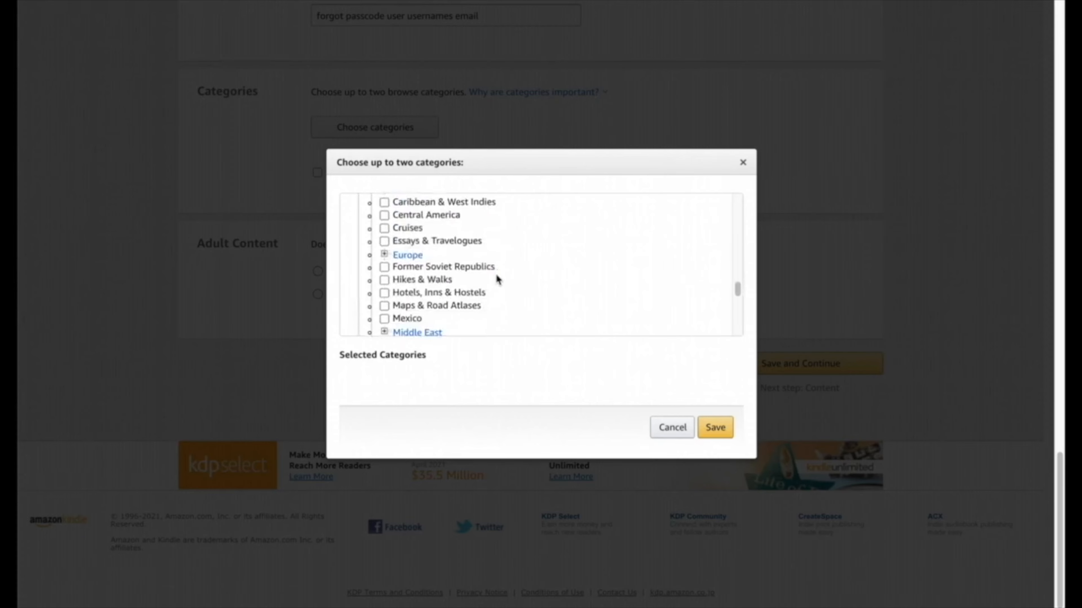
pyautogui.scroll(-4, 468, 273)
pyautogui.click(442, 266)
# - Add Nonfiction > Business & Economics > Management as the second category and save the category selection
pyautogui.scroll(10, 442, 266)
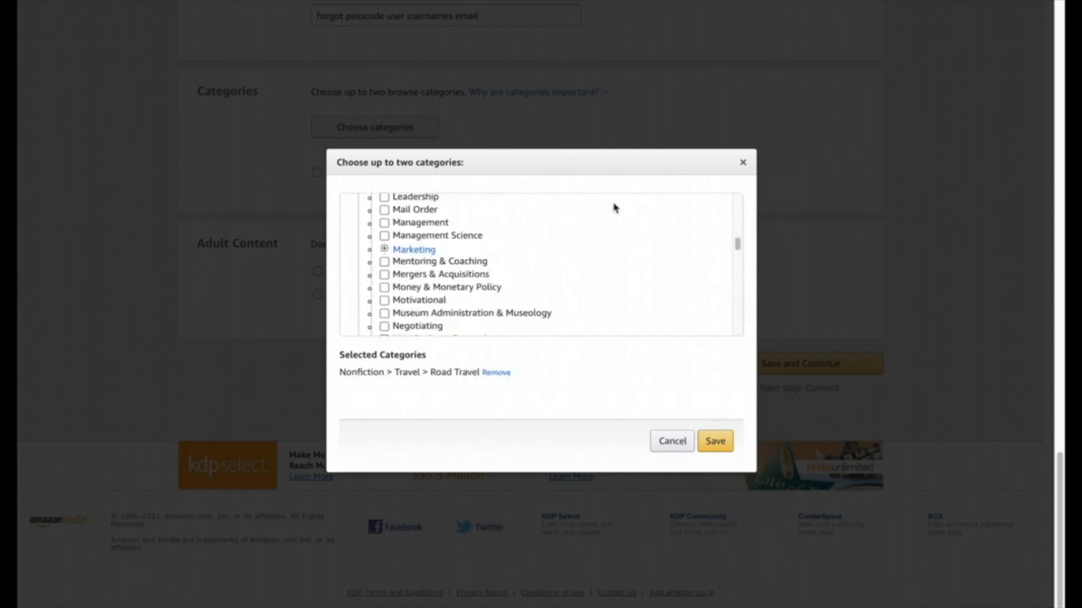
pyautogui.click(385, 223)
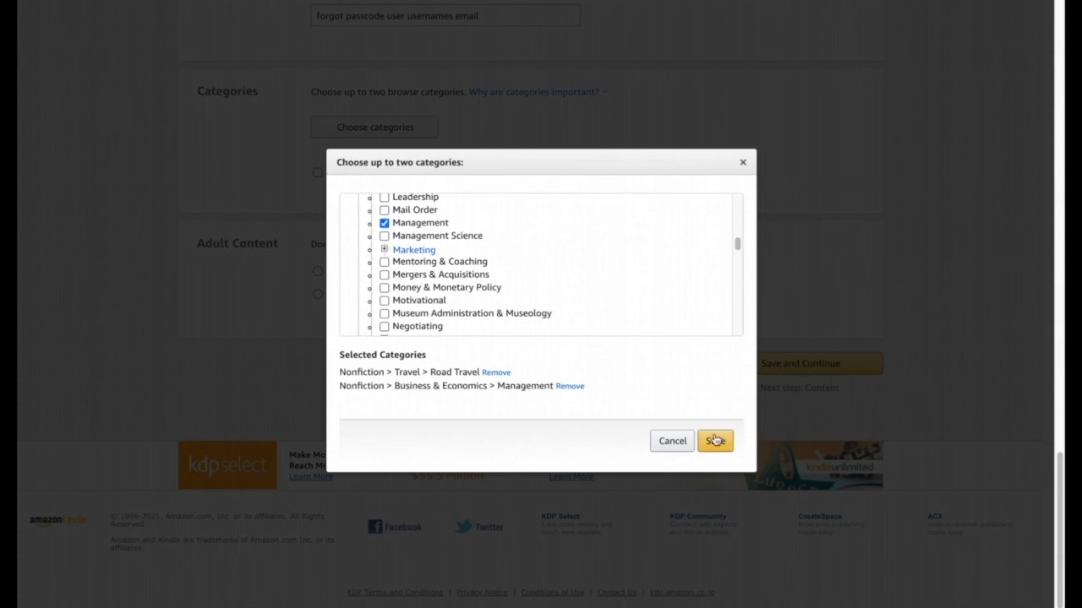
pyautogui.click(715, 440)
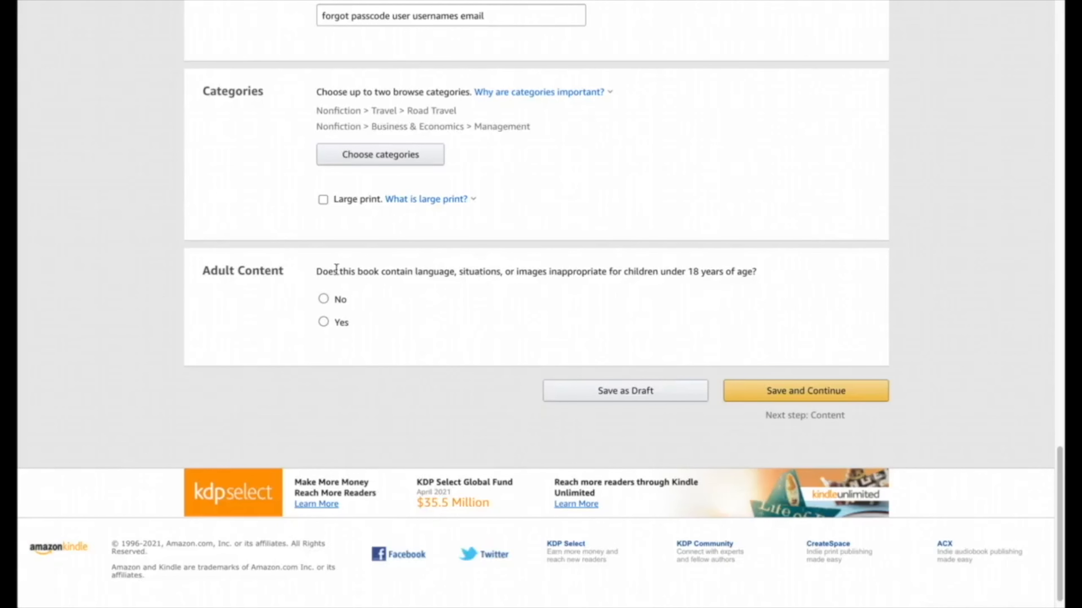
# - Answer No to the adult content question and save the details to continue to the paperback content page
pyautogui.click(324, 298)
pyautogui.click(803, 395)
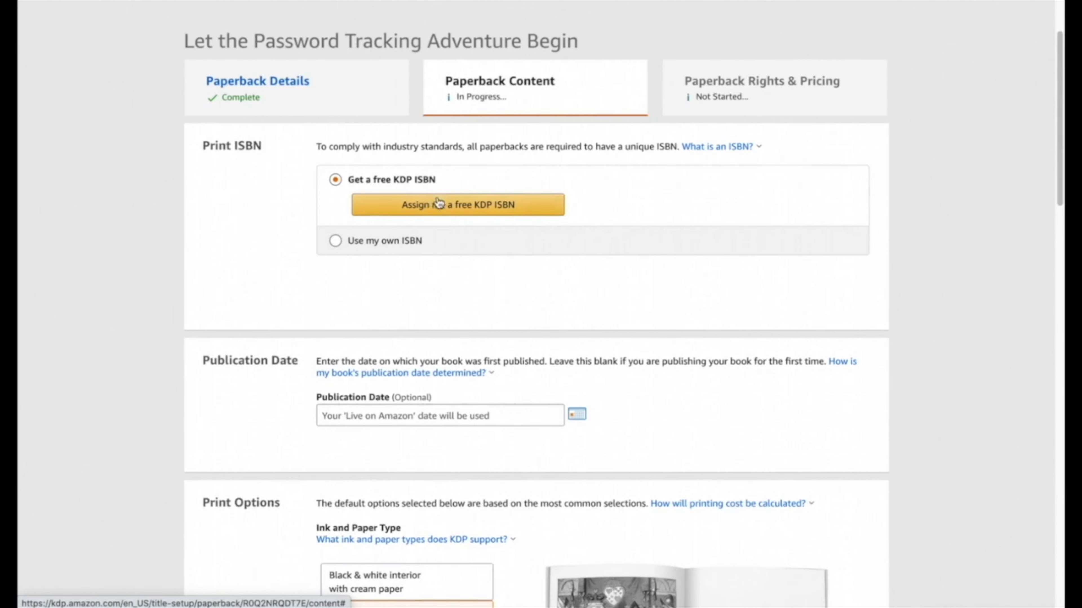
# - Assign a free KDP ISBN to the paperback
pyautogui.click(455, 197)
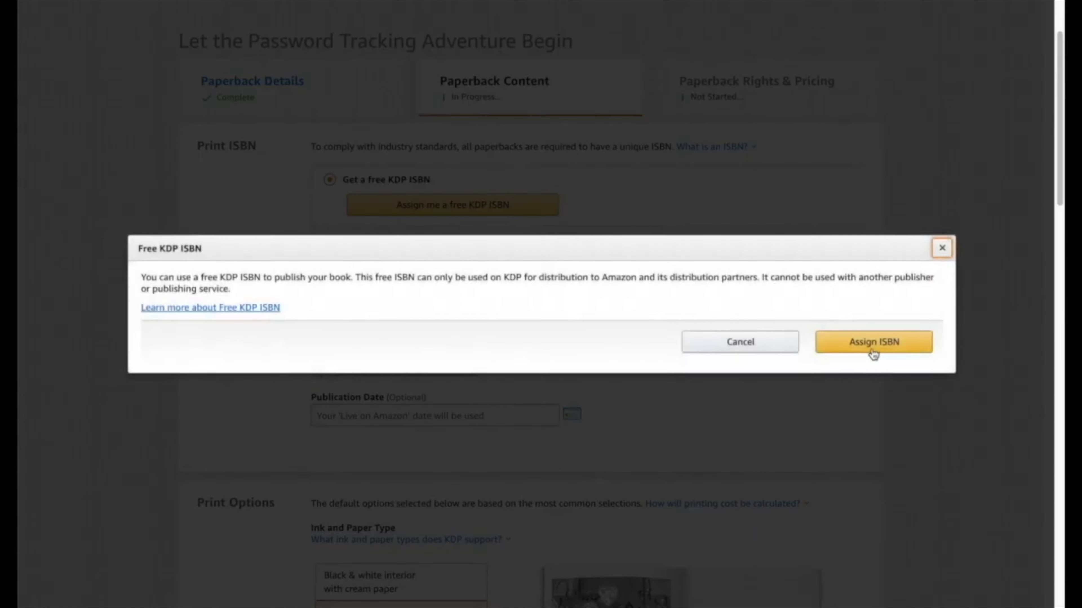
pyautogui.click(873, 343)
# - Set the trim size to 8.5 x 11 in and the bleed setting to Bleed (PDF only) in the print options
pyautogui.scroll(-5, 326, 175)
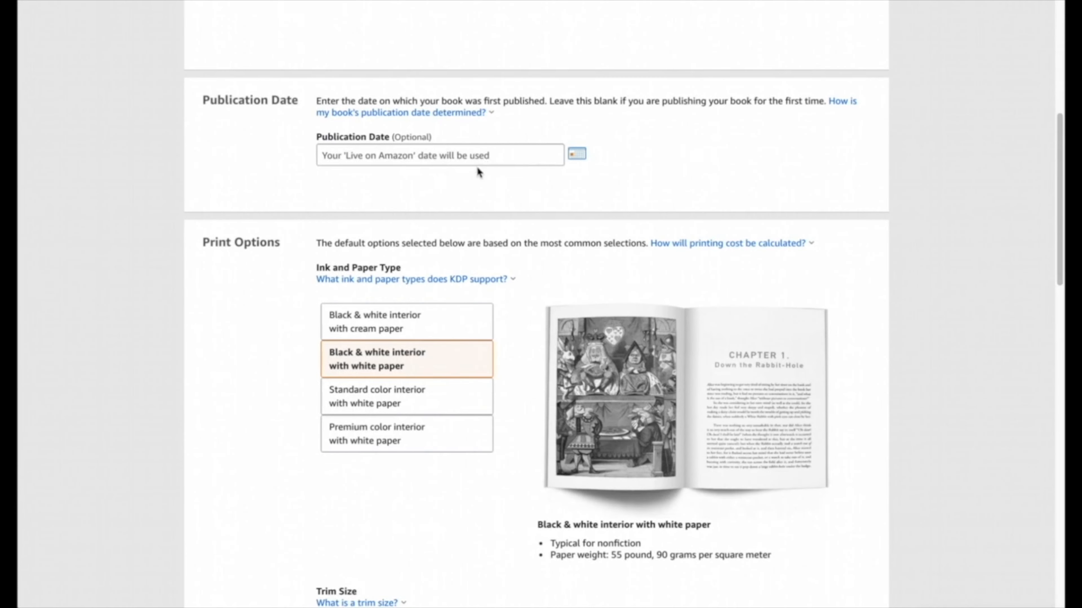
pyautogui.scroll(-4, 477, 171)
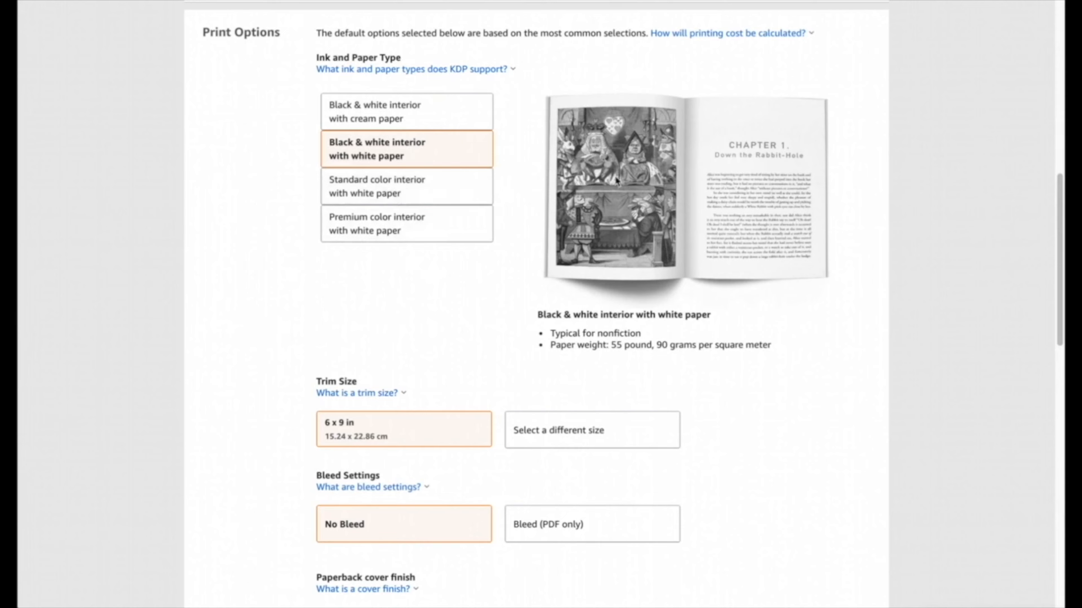
pyautogui.scroll(-5, 558, 212)
pyautogui.click(567, 204)
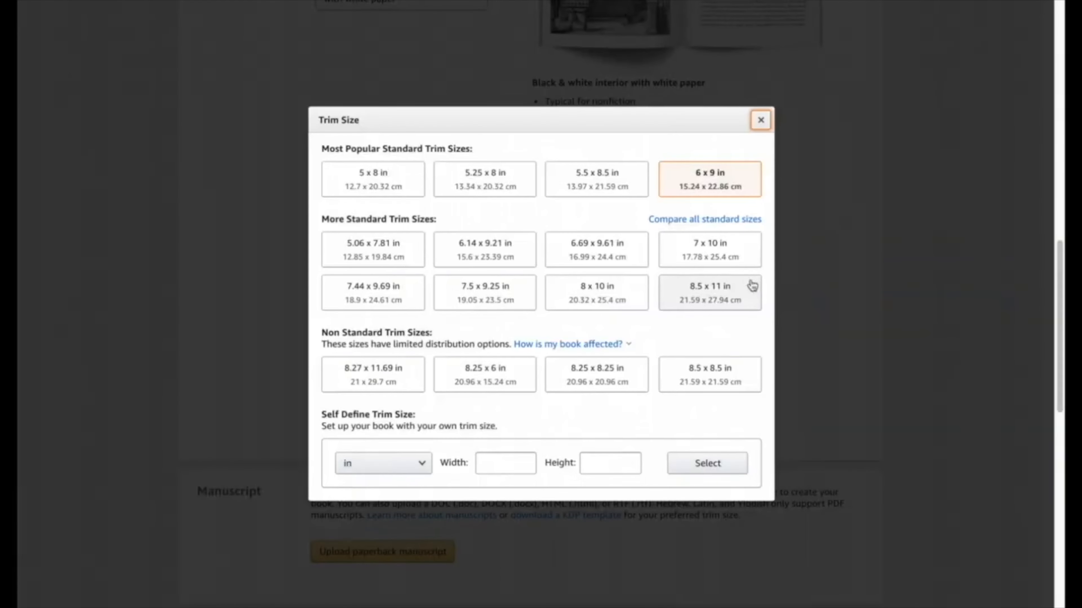
pyautogui.click(705, 306)
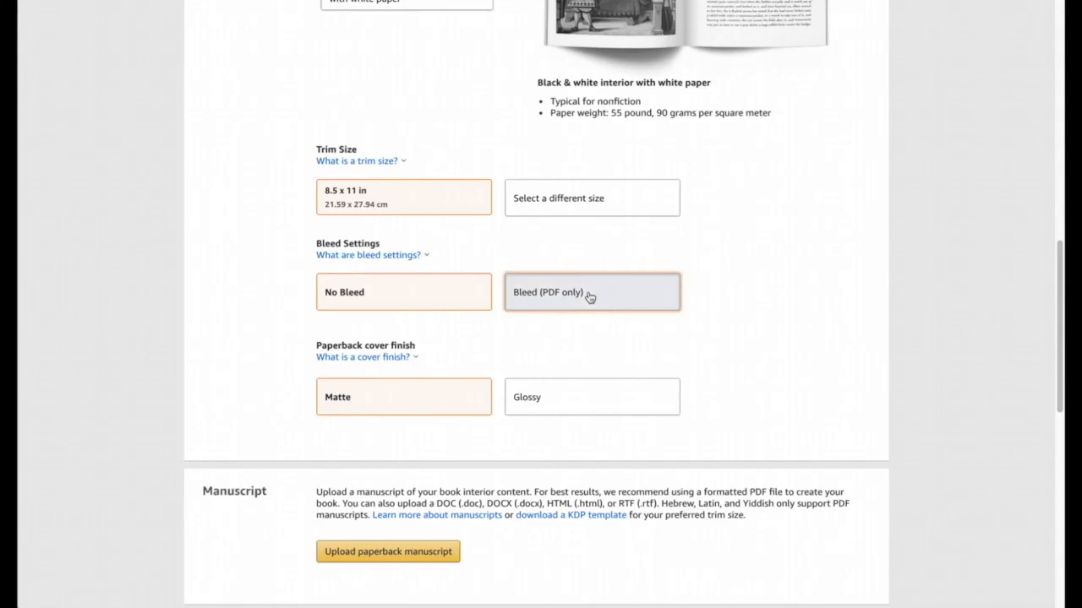
pyautogui.click(589, 295)
# - Upload the manuscript 100-PASSWORD TRACKER.pdf and the print-ready PDF cover, and launch the book previewer
pyautogui.scroll(-4, 511, 256)
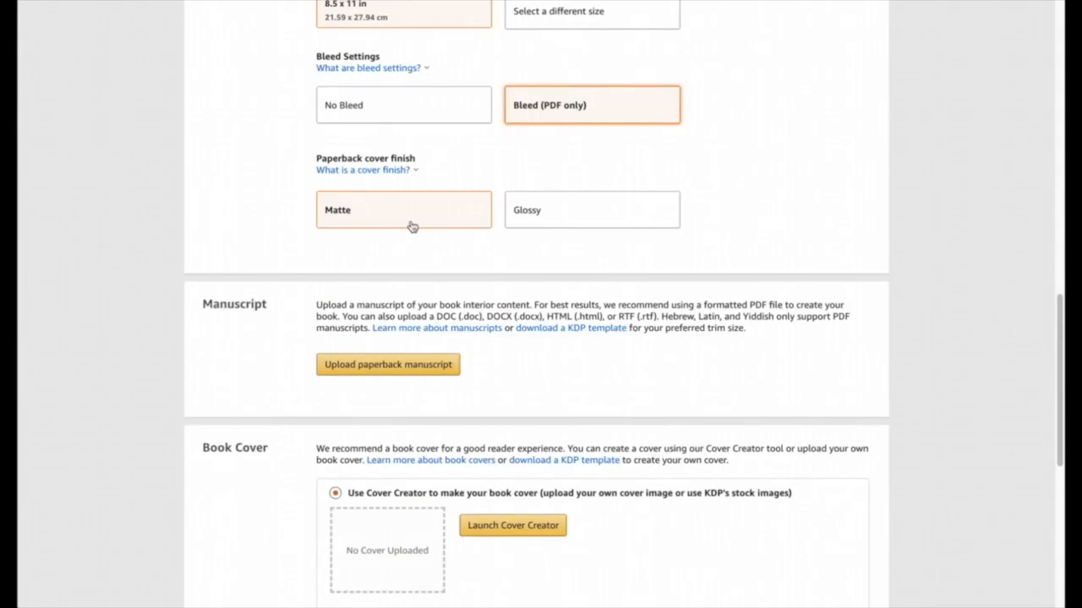
pyautogui.scroll(-4, 476, 209)
pyautogui.scroll(1, 663, 248)
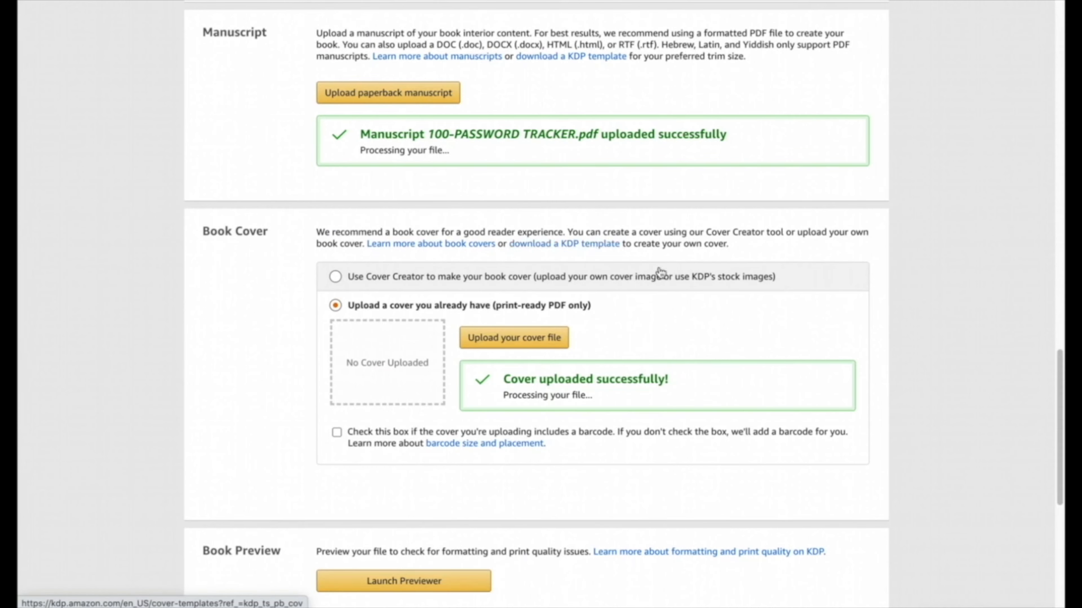
pyautogui.scroll(-1, 715, 260)
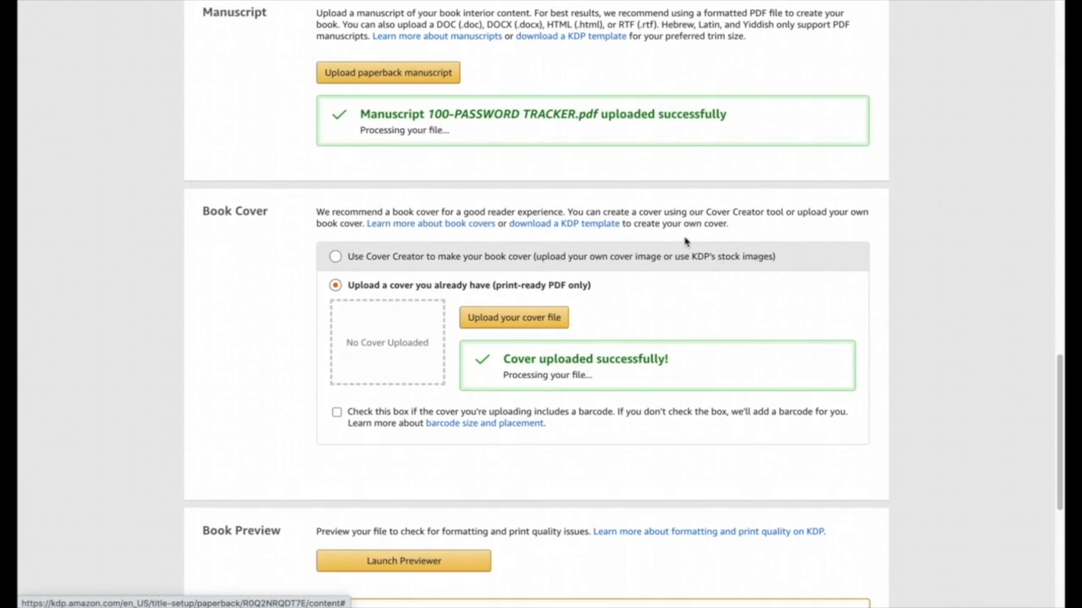
pyautogui.scroll(-1, 379, 294)
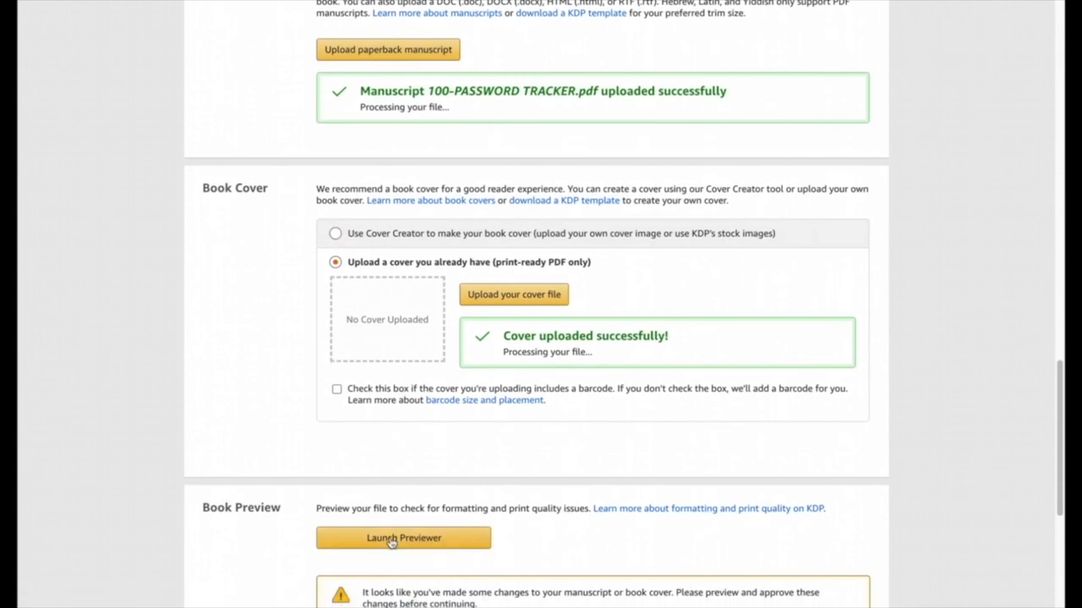
pyautogui.click(391, 540)
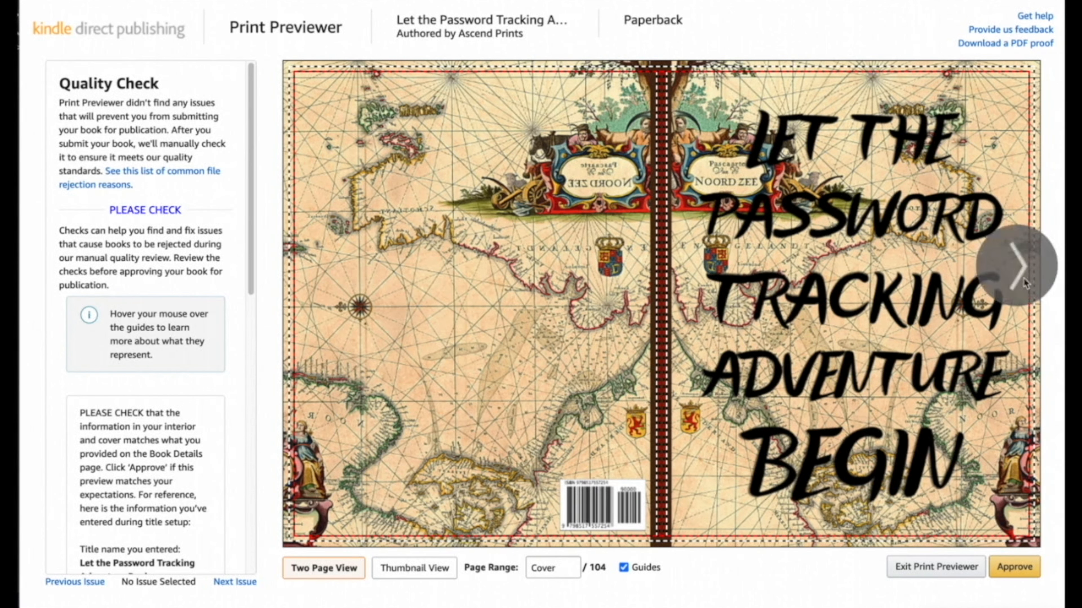
# - Page through the cover and several interior spreads in the print preview and approve the book
pyautogui.click(1012, 268)
pyautogui.click(1007, 270)
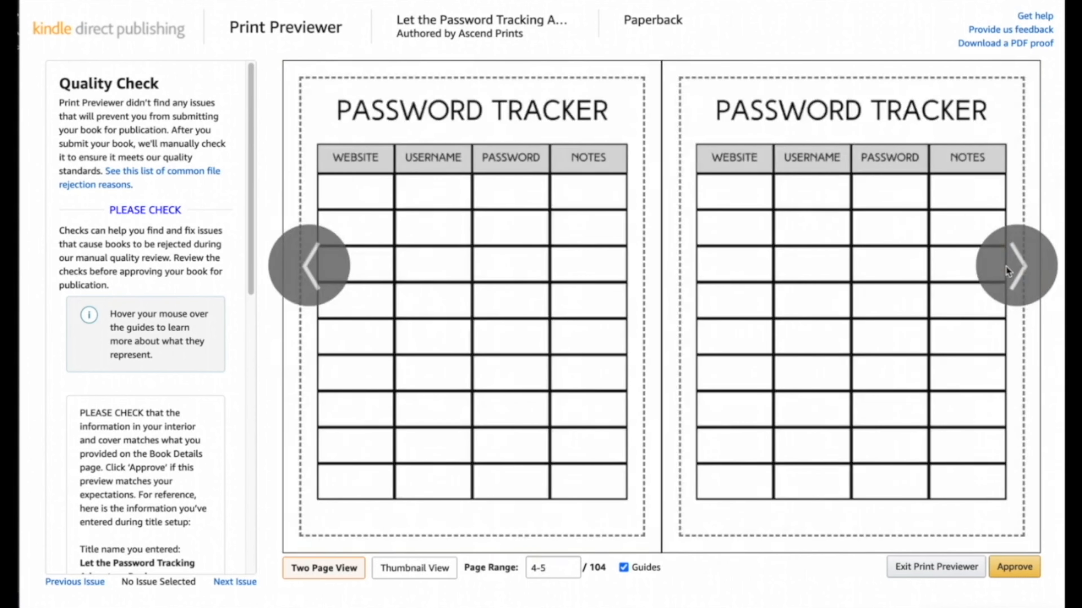
pyautogui.click(1007, 271)
pyautogui.click(1008, 270)
pyautogui.click(1007, 270)
pyautogui.click(1017, 569)
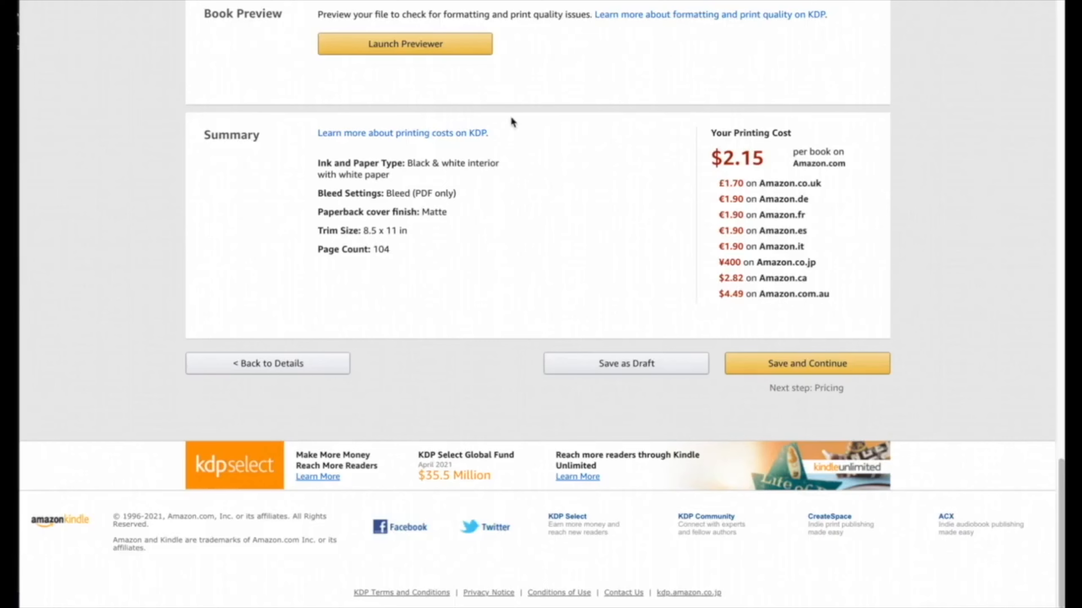
# - Save the content to continue to rights and pricing, and choose Amazon.com as the primary marketplace
pyautogui.click(837, 369)
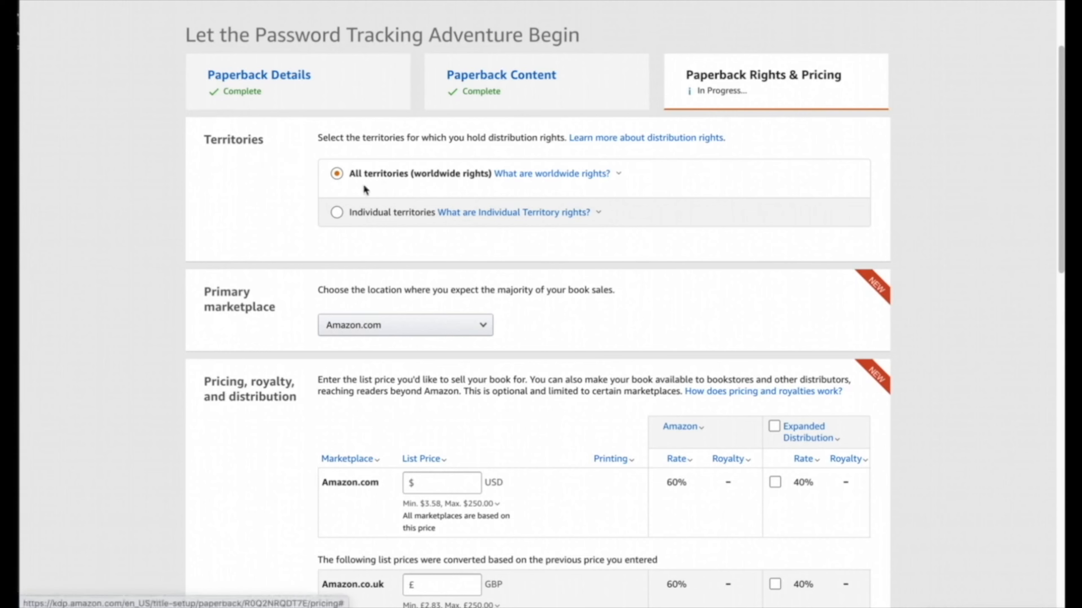
pyautogui.scroll(-2, 228, 221)
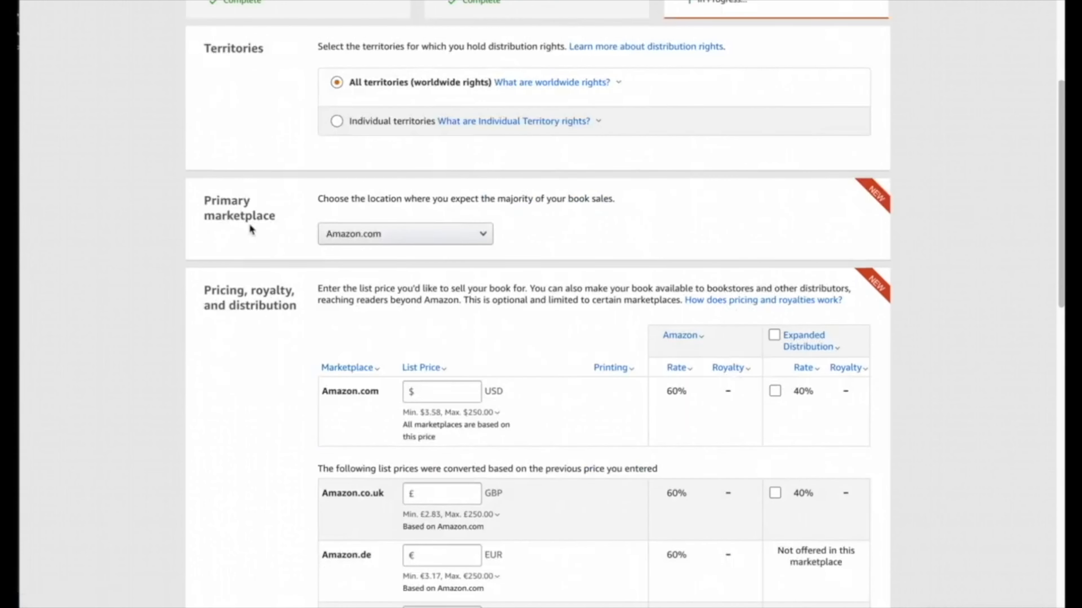
pyautogui.click(351, 237)
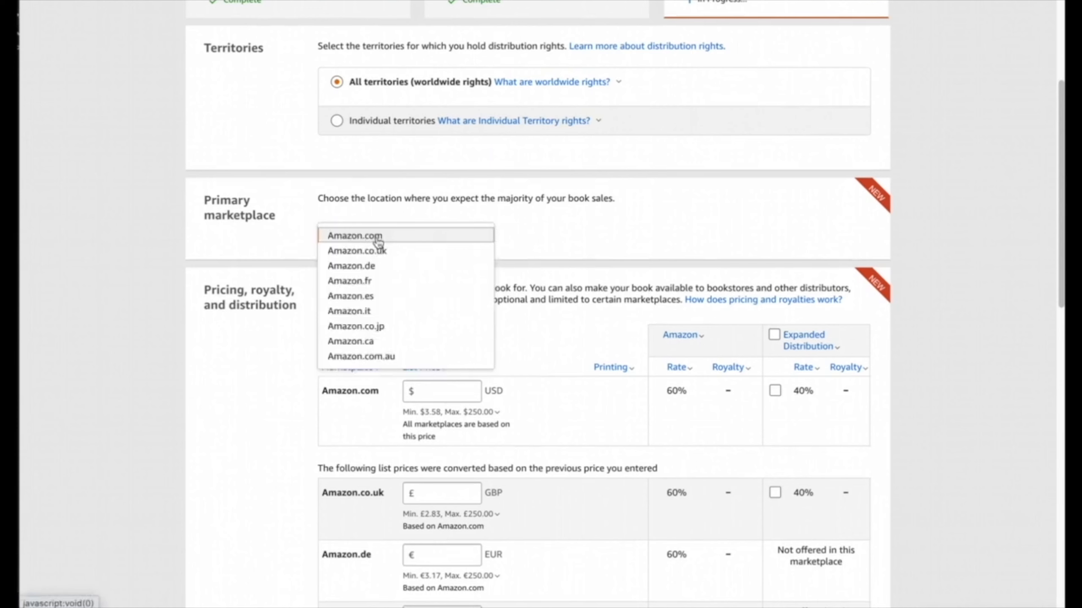
pyautogui.click(424, 236)
# - Set the Amazon.com list price to 6.99 USD and publish the paperback book
pyautogui.scroll(-2, 679, 213)
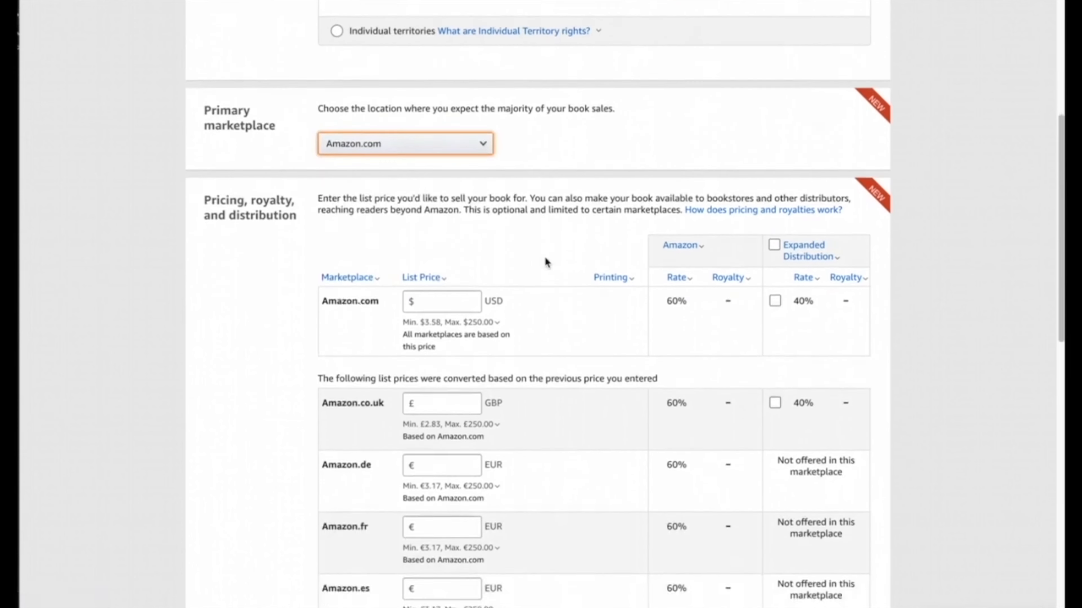
pyautogui.click(469, 290)
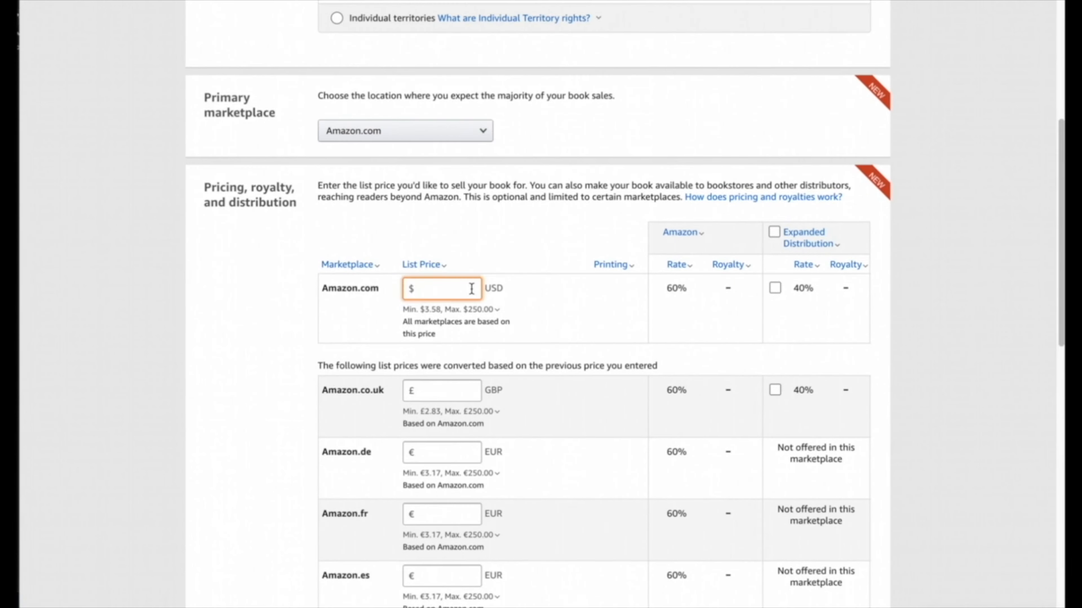
pyautogui.write('6.99')
pyautogui.click(495, 301)
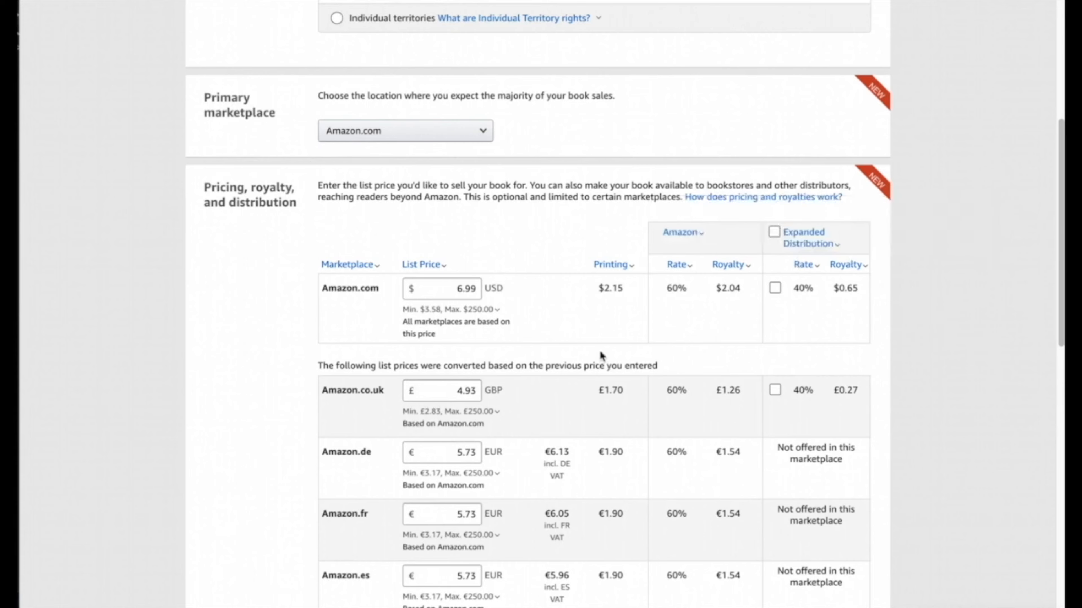
pyautogui.scroll(-10, 935, 285)
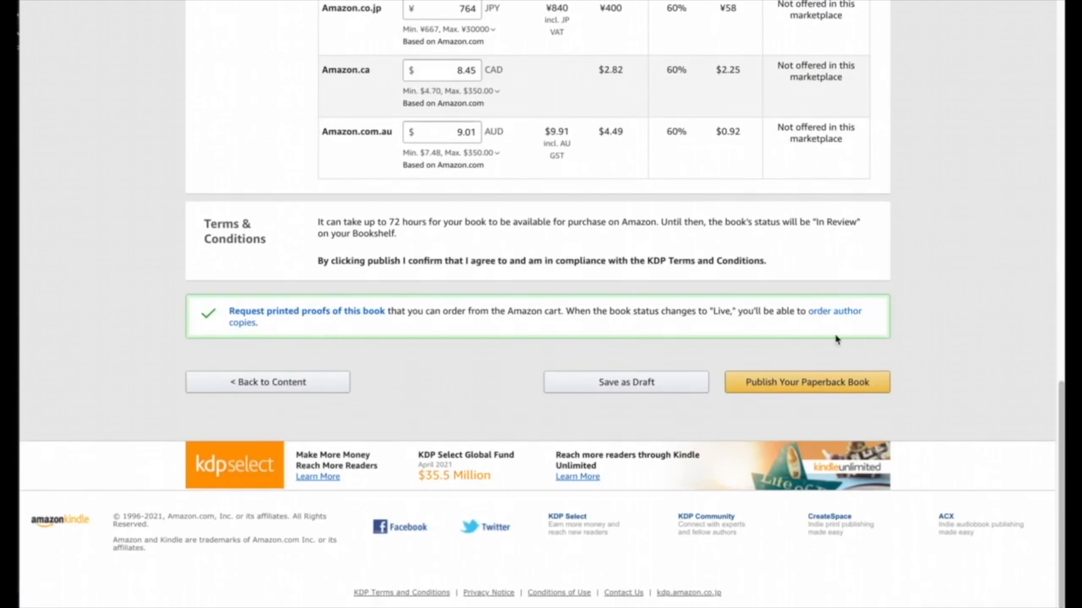
pyautogui.click(825, 388)
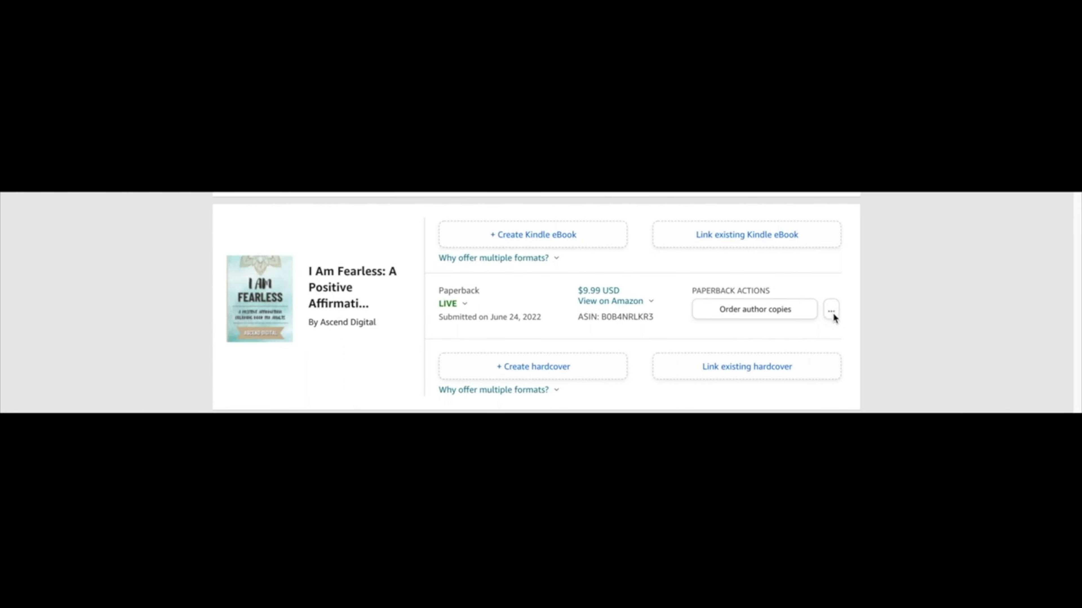
# - Create an Amazon.com ad campaign for the published I Am Fearless paperback, using the Sponsored Products campaign type
pyautogui.moveTo(829, 311)
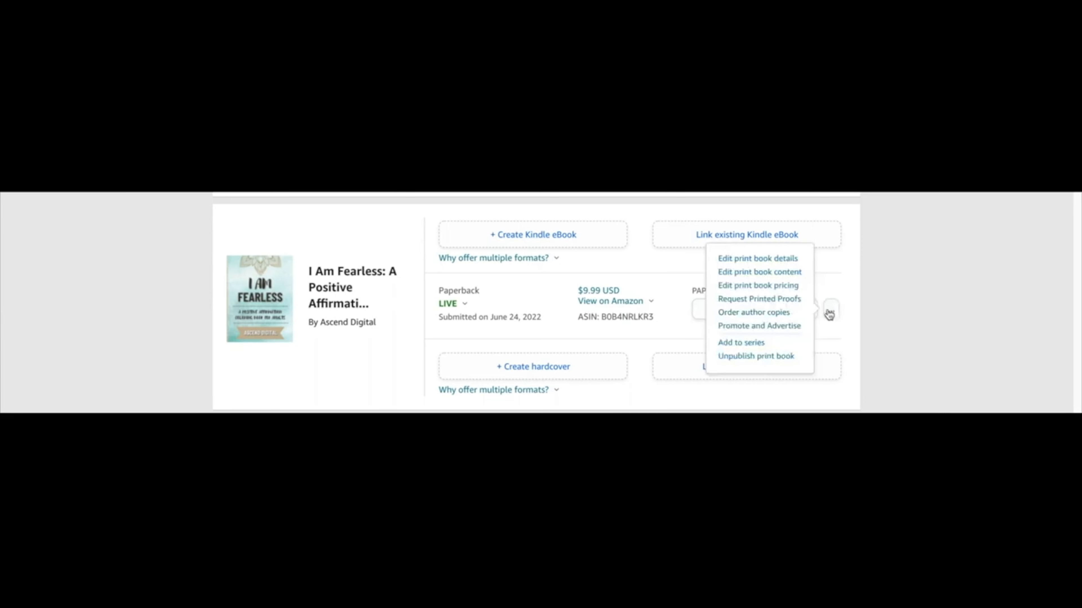
pyautogui.click(772, 329)
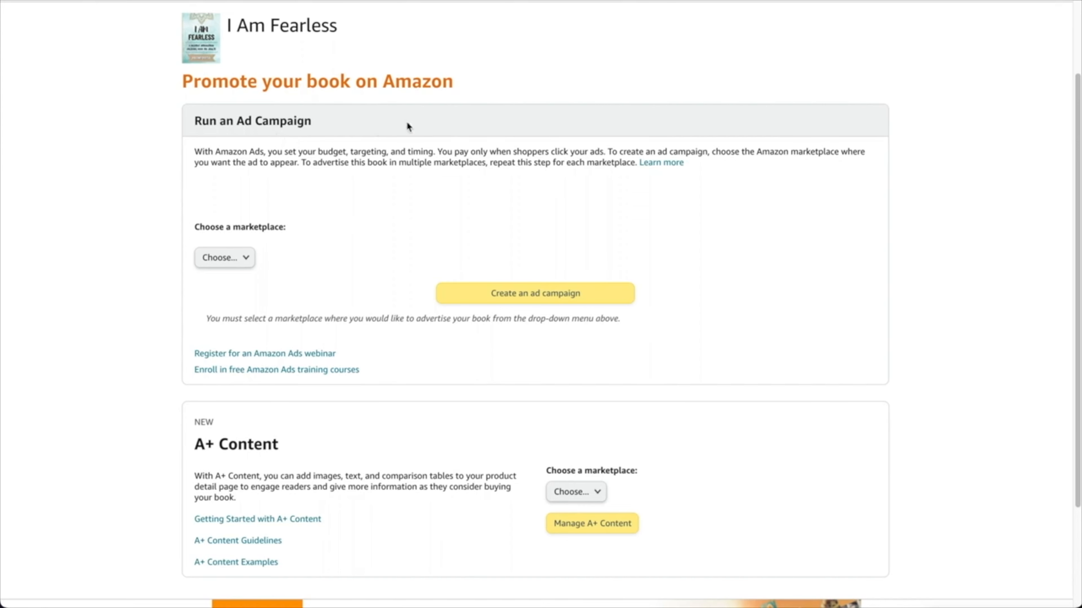
pyautogui.click(229, 258)
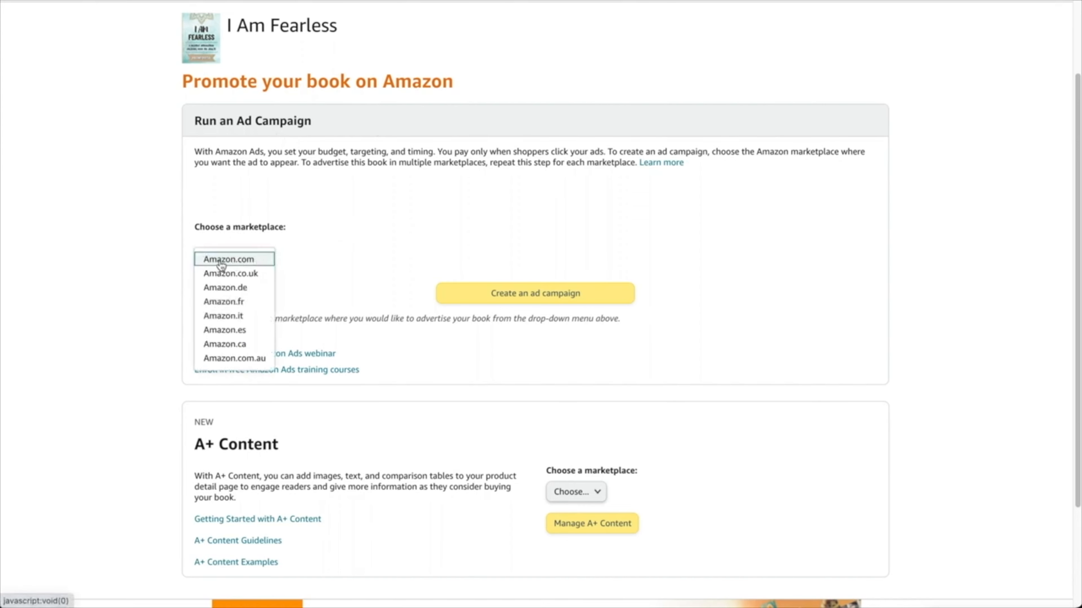
pyautogui.click(232, 261)
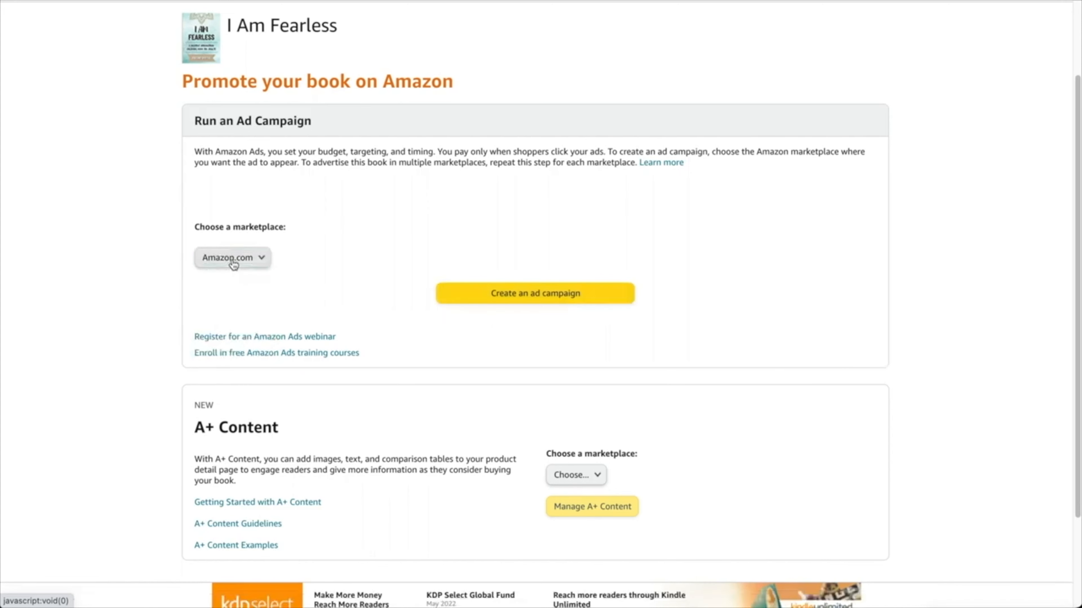
pyautogui.click(547, 299)
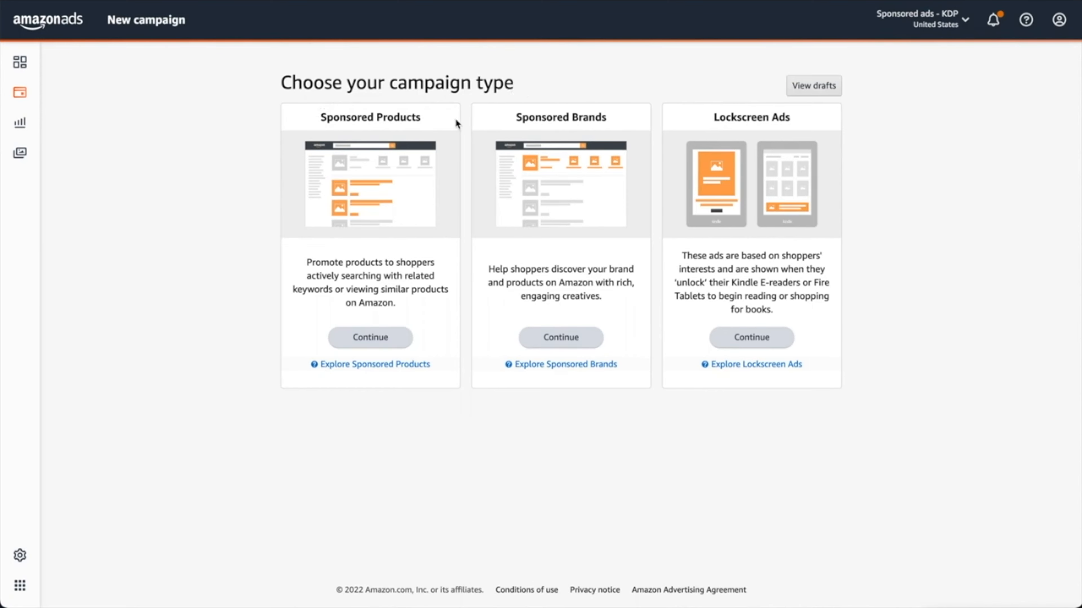
pyautogui.click(356, 343)
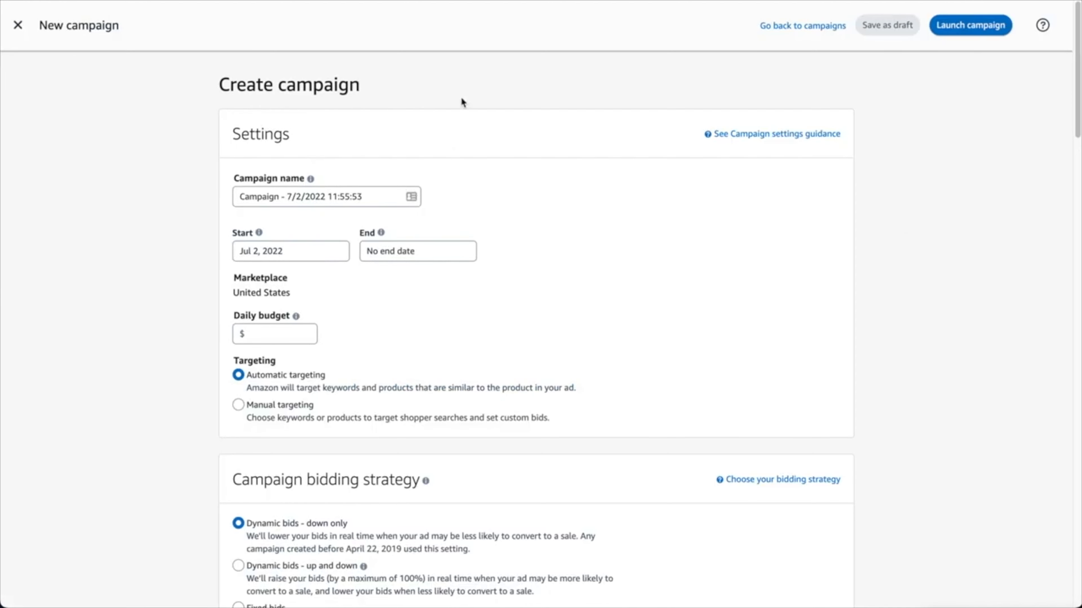
# - Name the campaign "I am Fearless" and set its daily budget to $5.00
pyautogui.scroll(-1, 443, 151)
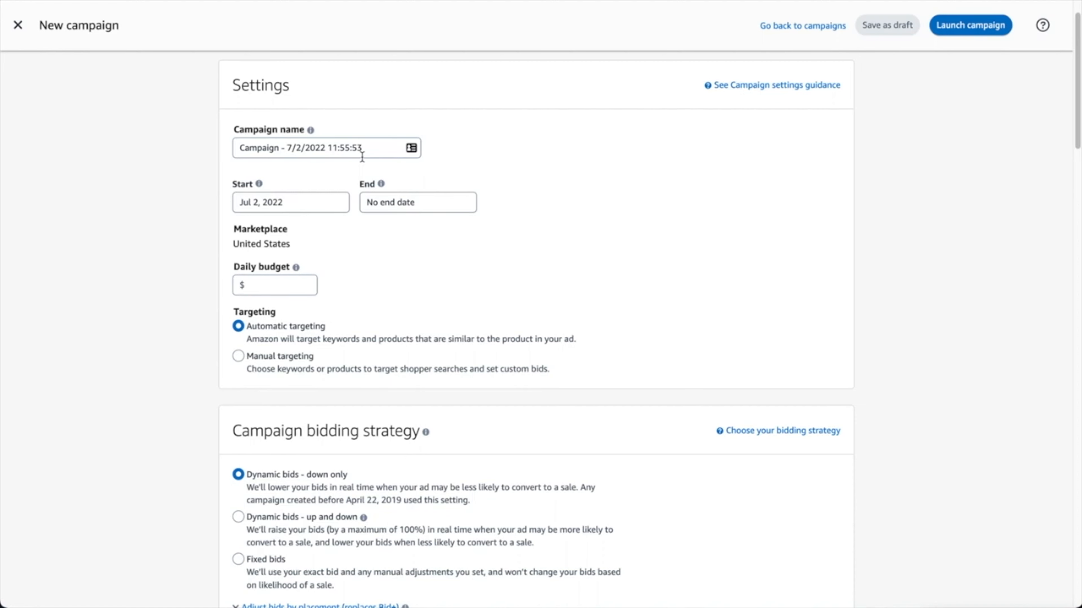
pyautogui.doubleClick(273, 148)
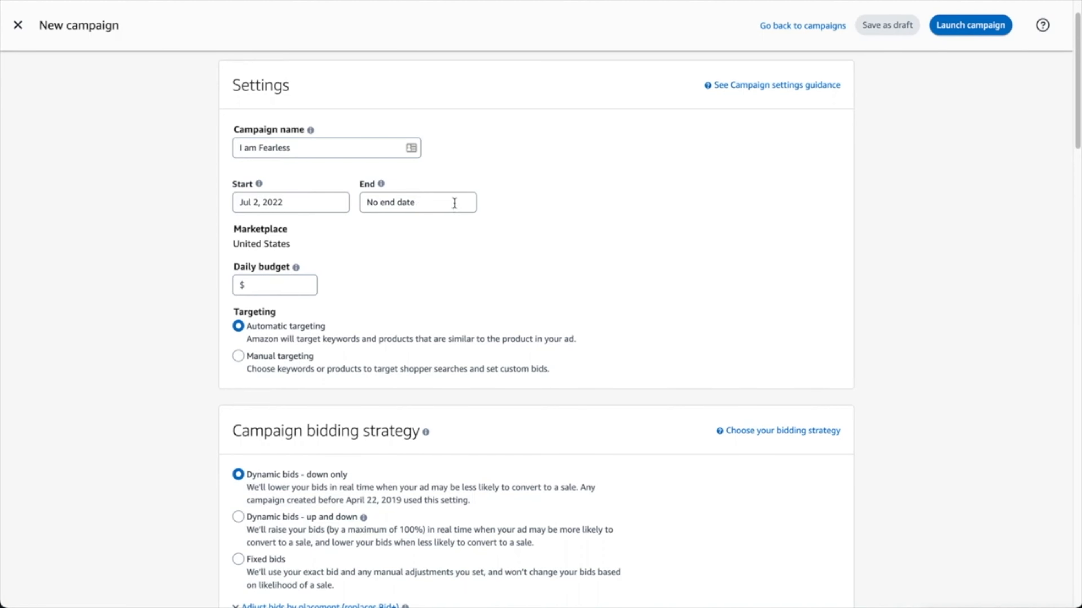
pyautogui.scroll(-3, 487, 202)
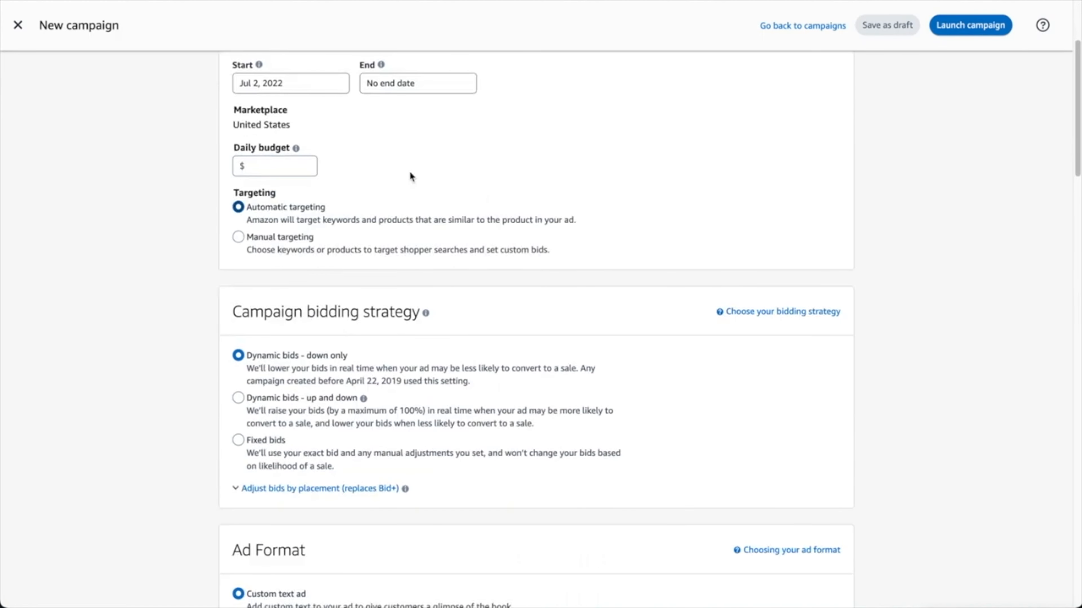
pyautogui.click(267, 168)
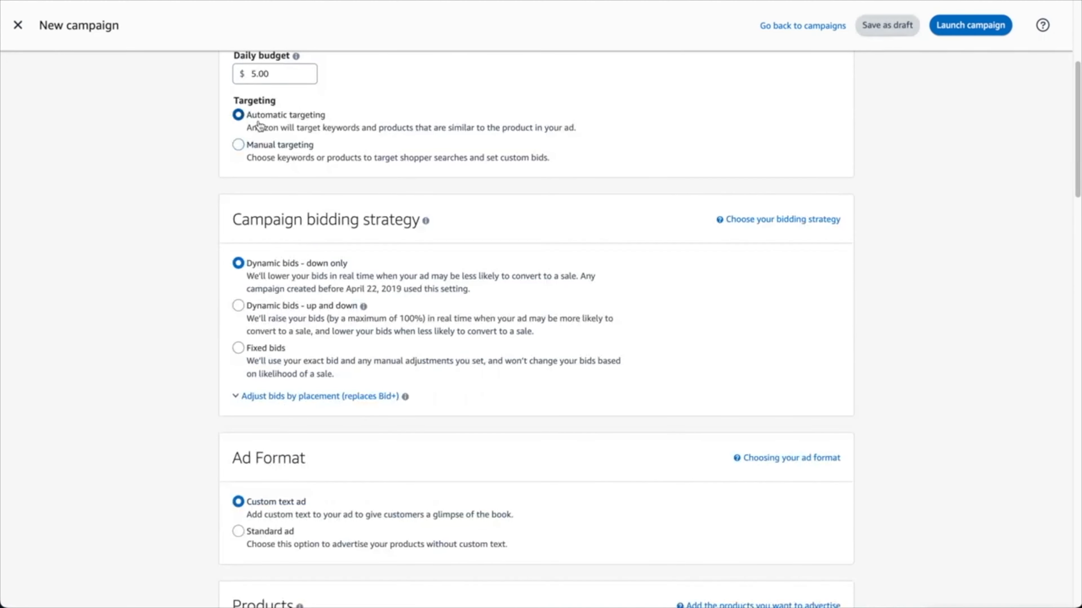
# - Choose the Standard ad format and name the ad group "I am Fearless"
pyautogui.scroll(-2, 622, 144)
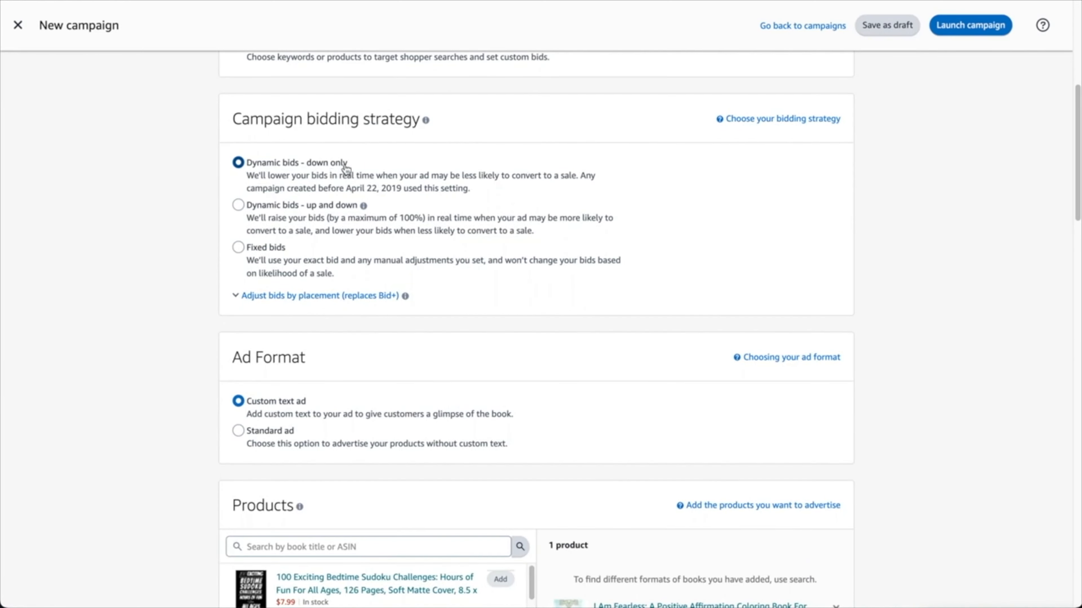
pyautogui.scroll(-5, 382, 167)
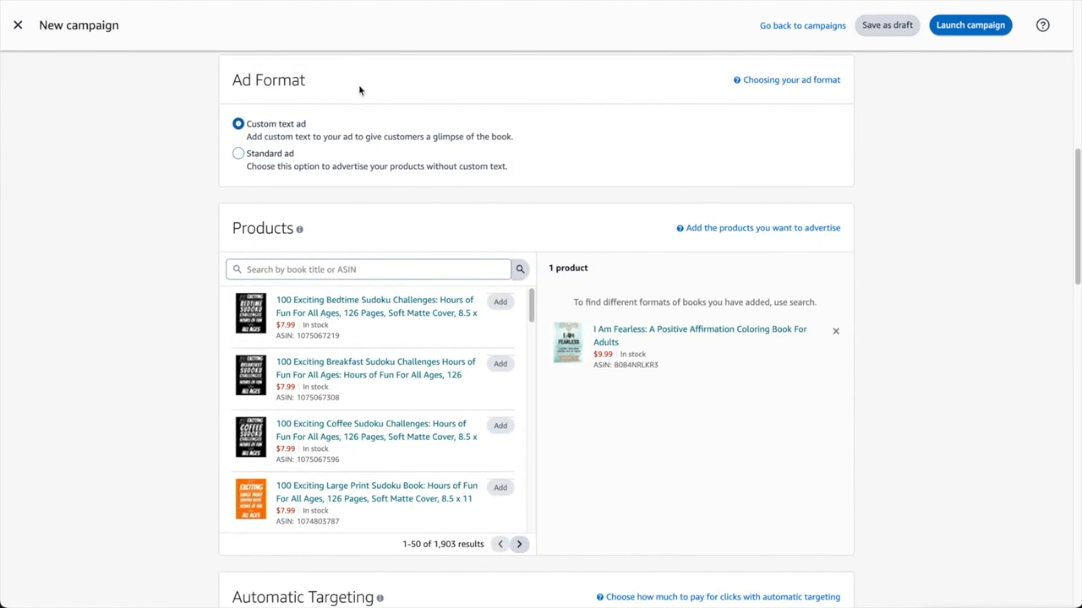
pyautogui.click(238, 154)
pyautogui.scroll(-1, 198, 274)
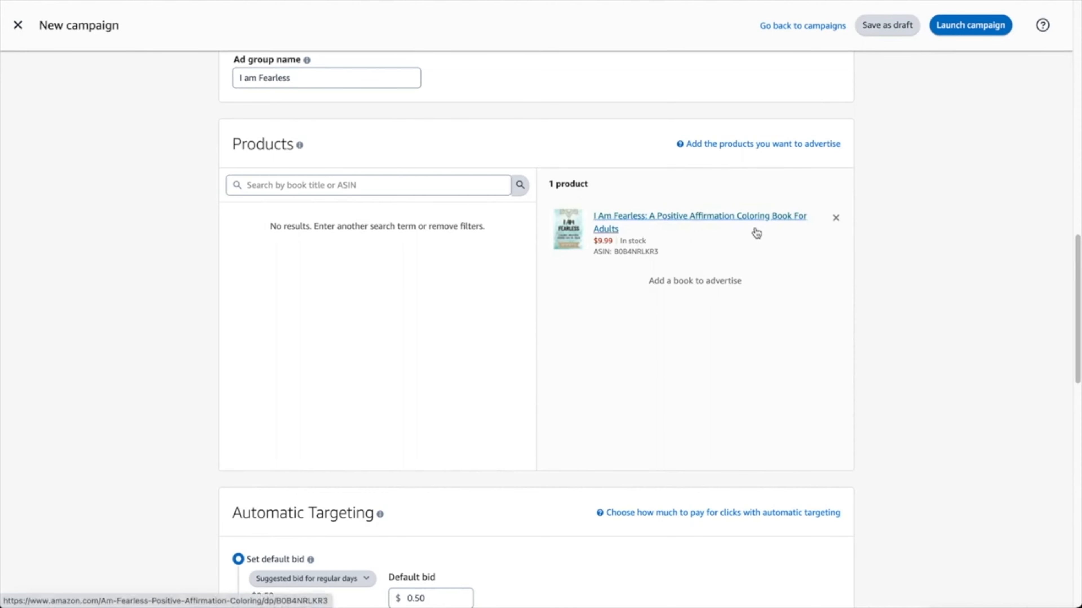
# - Set the default bid for automatic targeting to $0.20
pyautogui.scroll(-2, 737, 226)
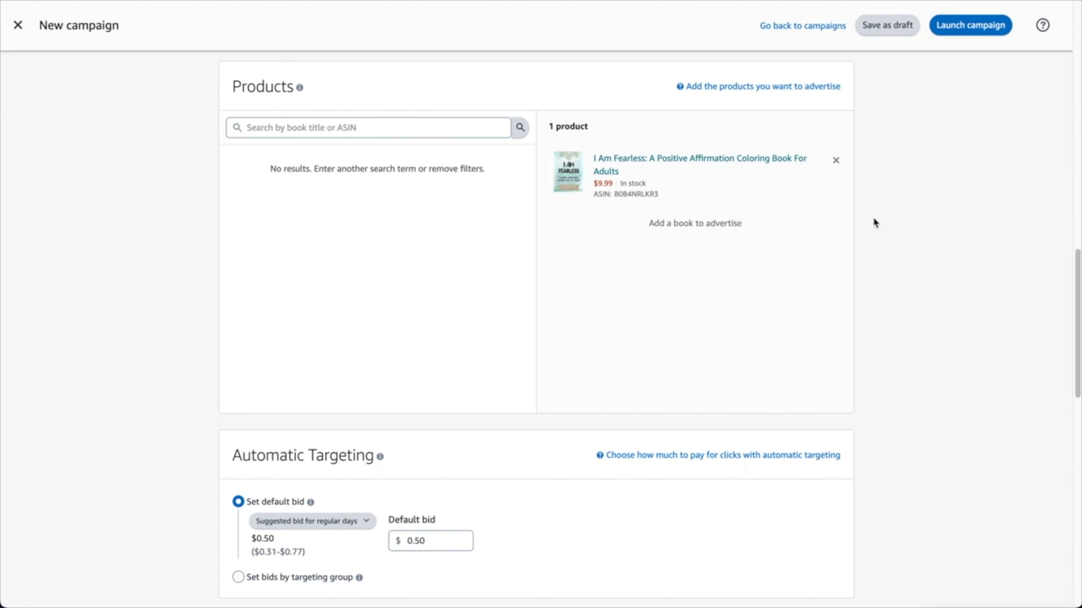
pyautogui.scroll(-9, 603, 277)
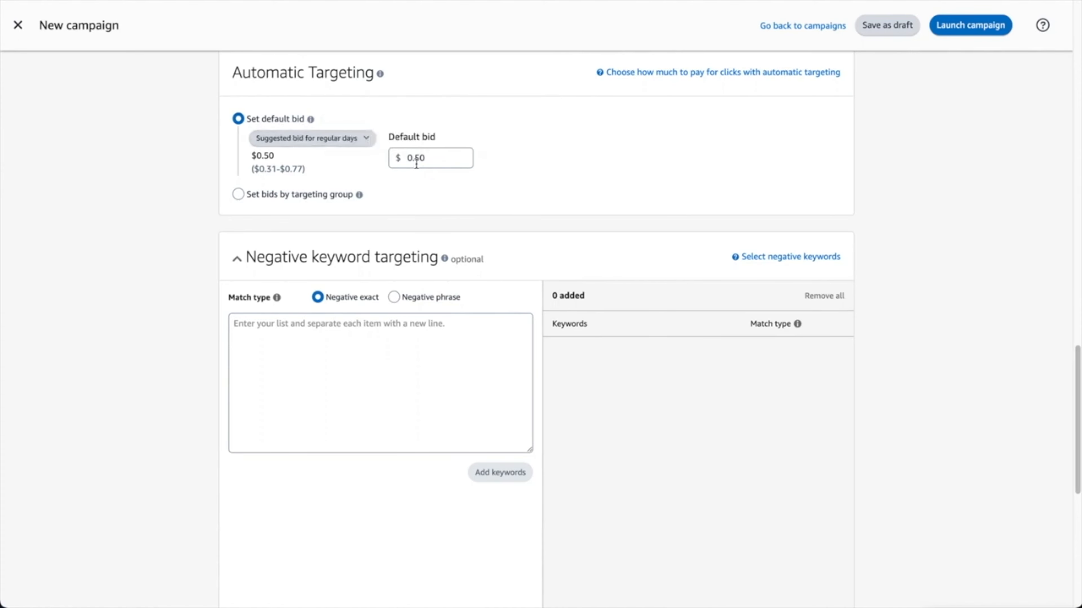
pyautogui.click(459, 160)
pyautogui.moveTo(459, 160); pyautogui.dragTo(414, 158)
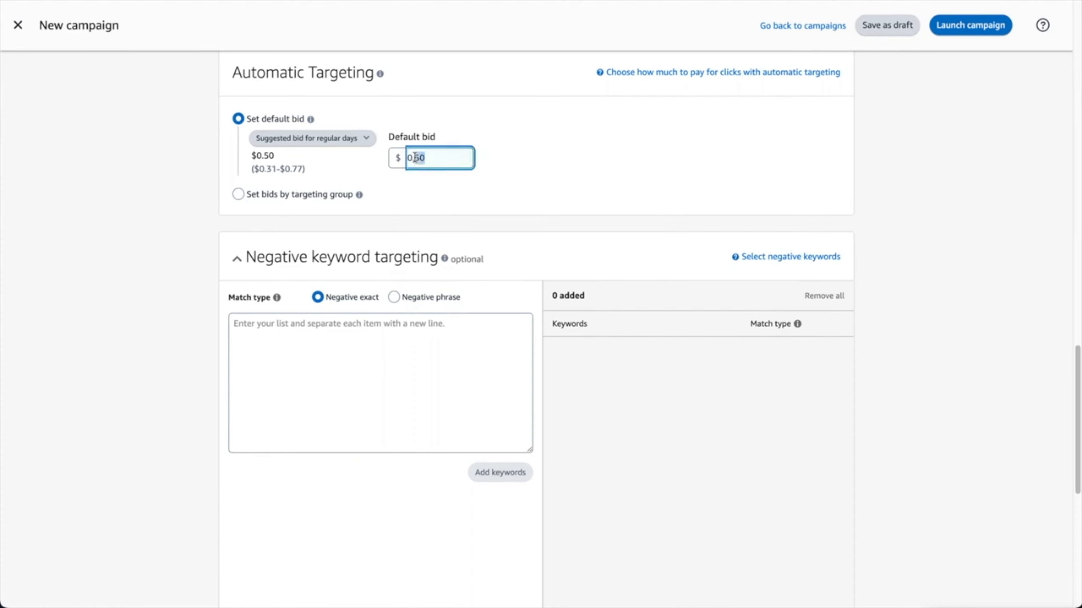
pyautogui.write('20')
pyautogui.click(667, 158)
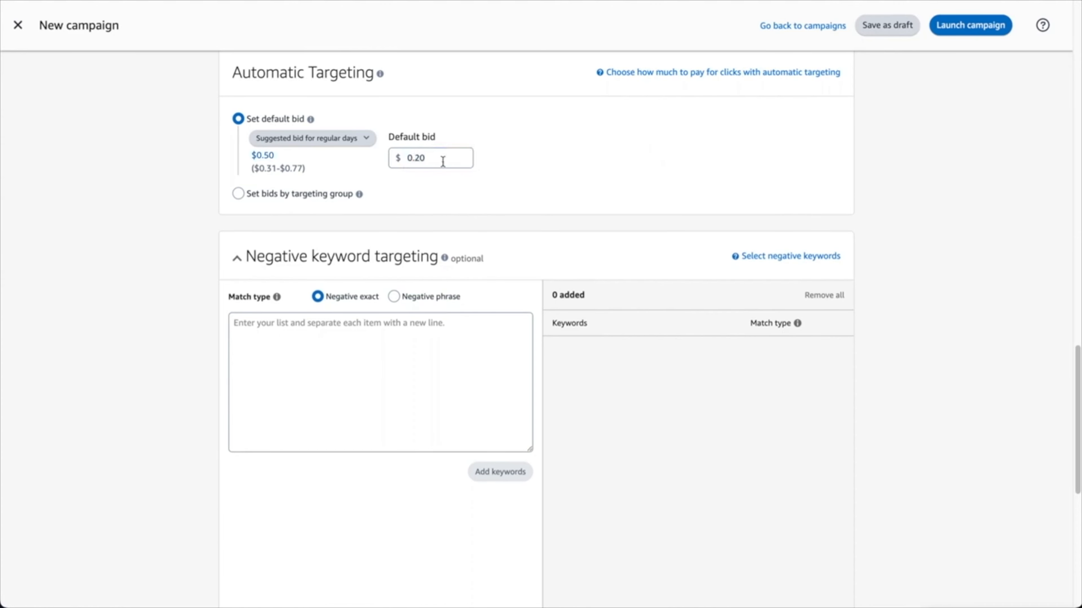
# - Change the automatic targeting default bid, trying $0.10 and then $0.30, and skip the optional negative keywords
pyautogui.moveTo(420, 159); pyautogui.dragTo(420, 159)
pyautogui.write('1')
pyautogui.click(487, 153)
pyautogui.write('30')
pyautogui.click(597, 134)
pyautogui.scroll(-3, 834, 198)
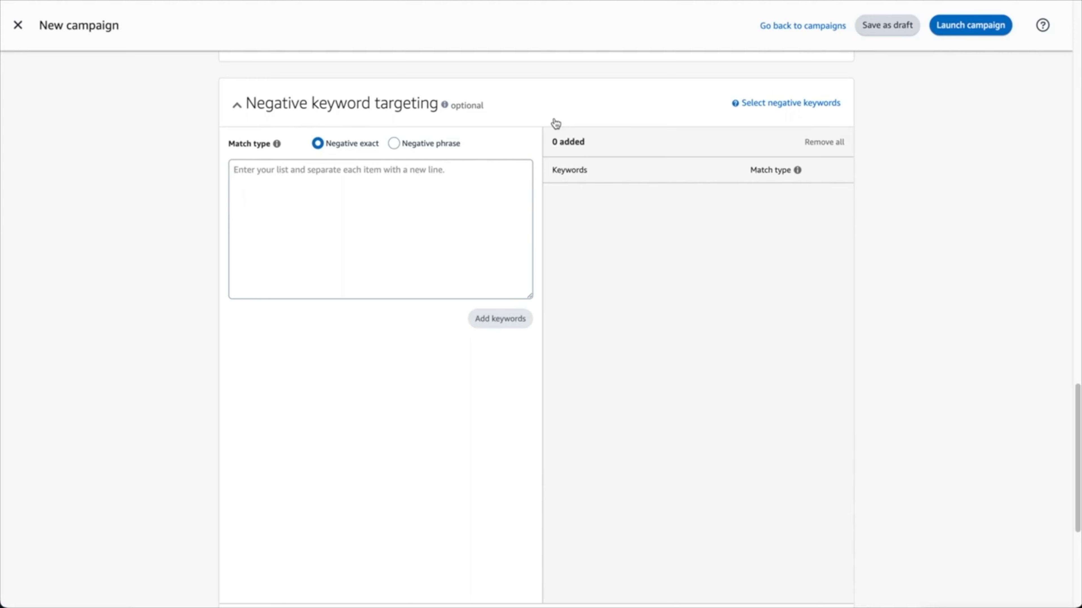
pyautogui.scroll(-5, 555, 123)
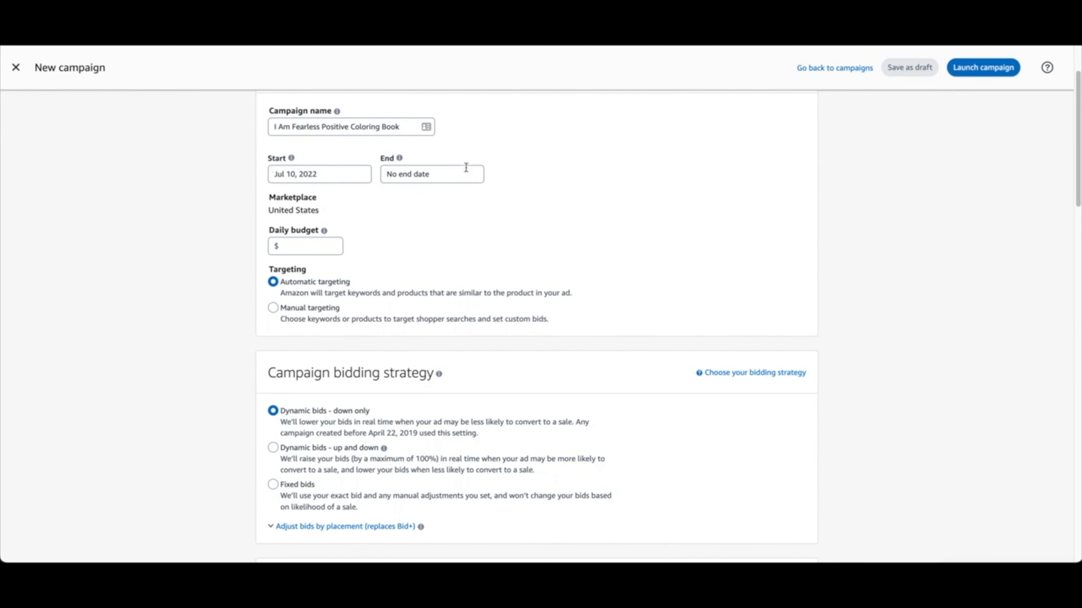
# - Set the I Am Fearless Positive Coloring Book campaign's daily budget to $5.00 and choose manual targeting
pyautogui.scroll(-1, 315, 213)
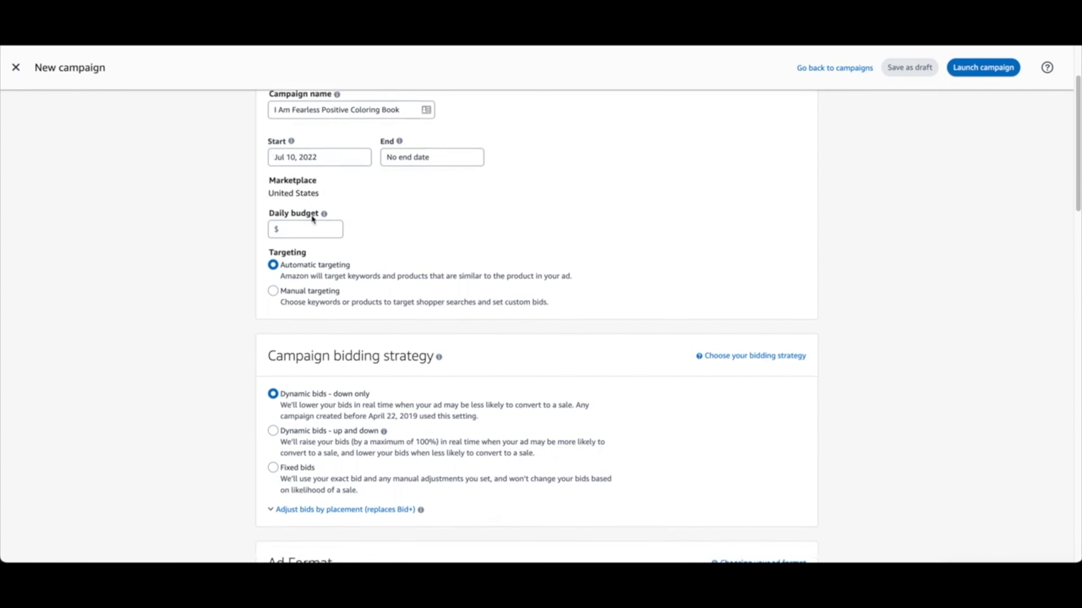
pyautogui.click(314, 229)
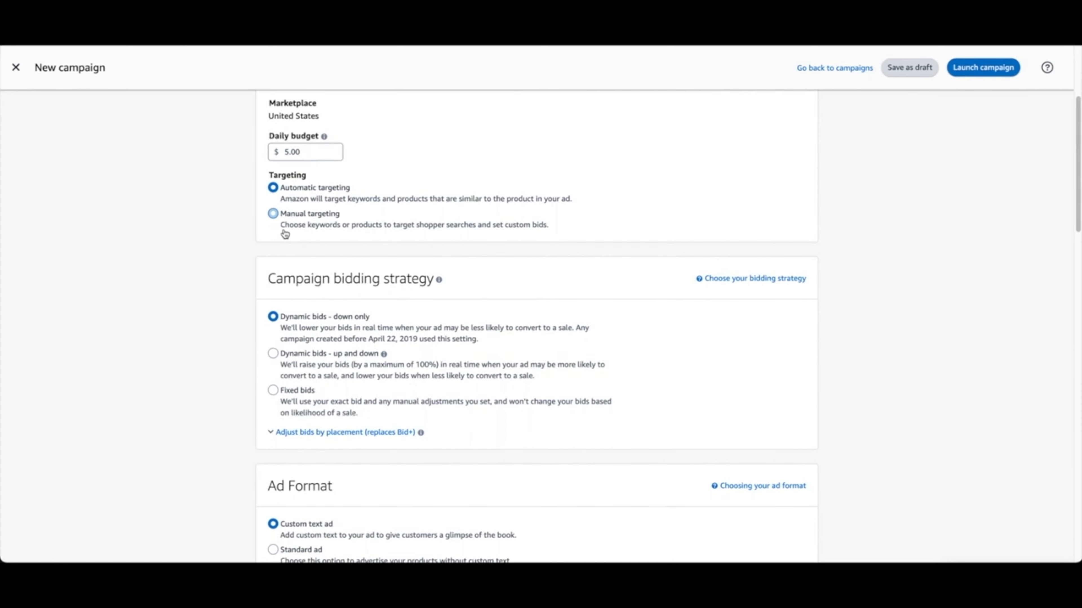
pyautogui.click(273, 214)
# - Choose the Standard ad format and add the I Am Fearless coloring book as the advertised product
pyautogui.scroll(-3, 361, 213)
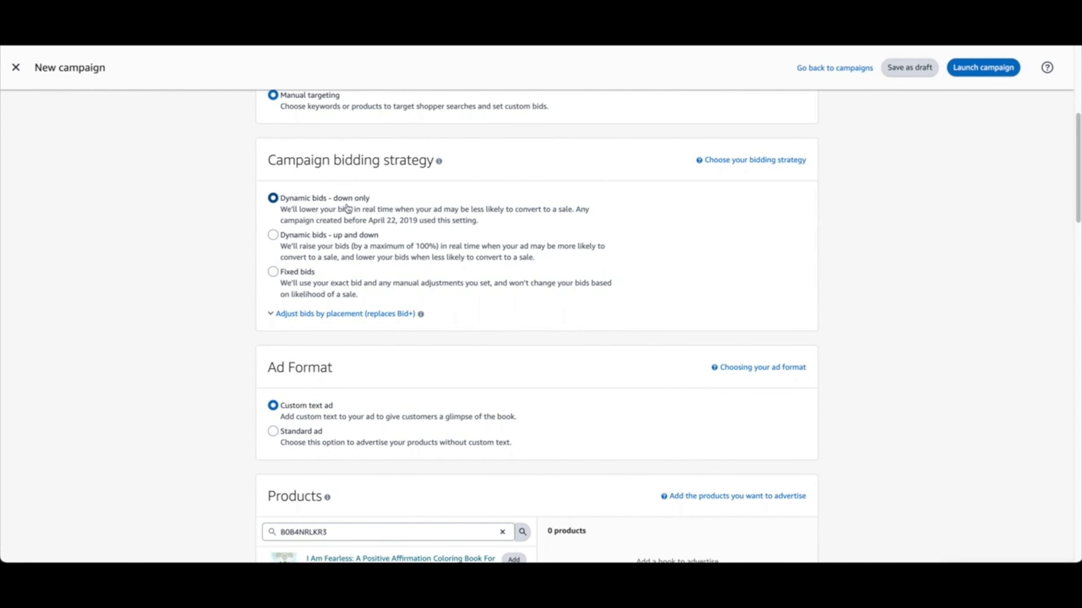
pyautogui.scroll(-4, 550, 202)
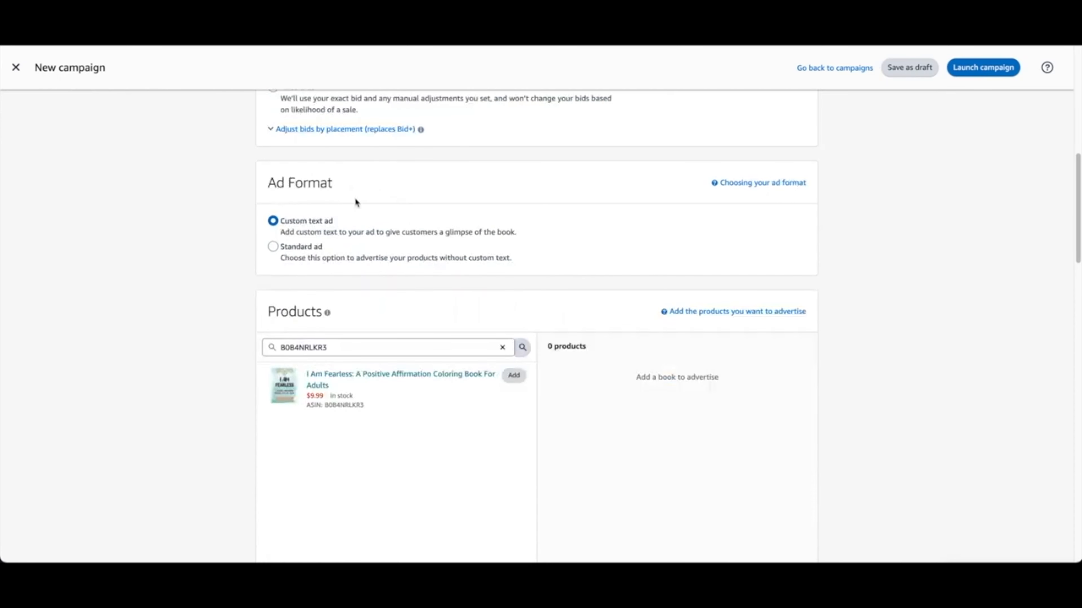
pyautogui.click(273, 246)
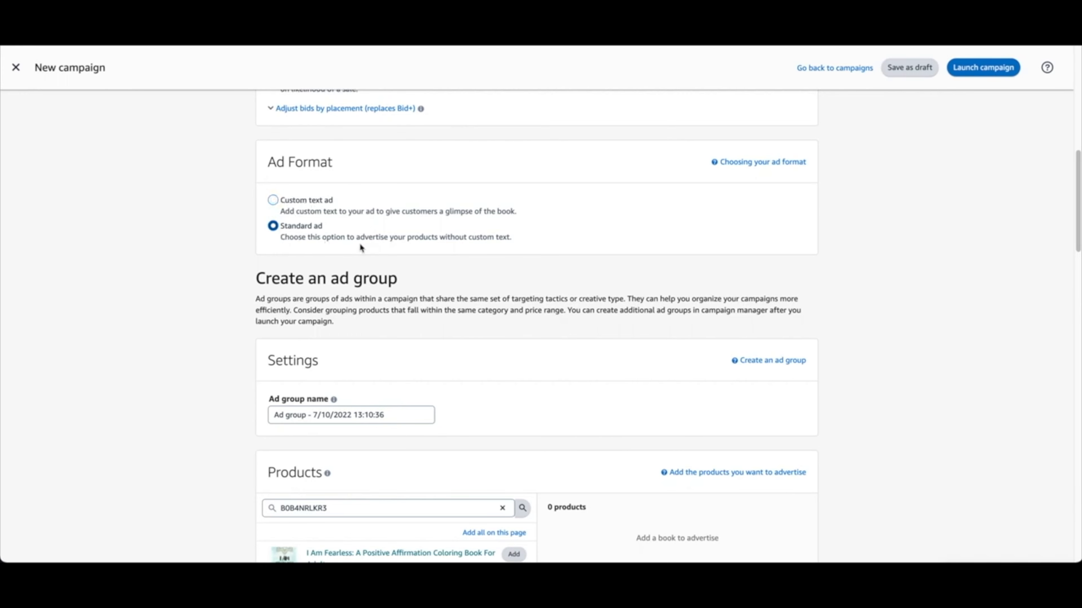
pyautogui.scroll(-3, 362, 246)
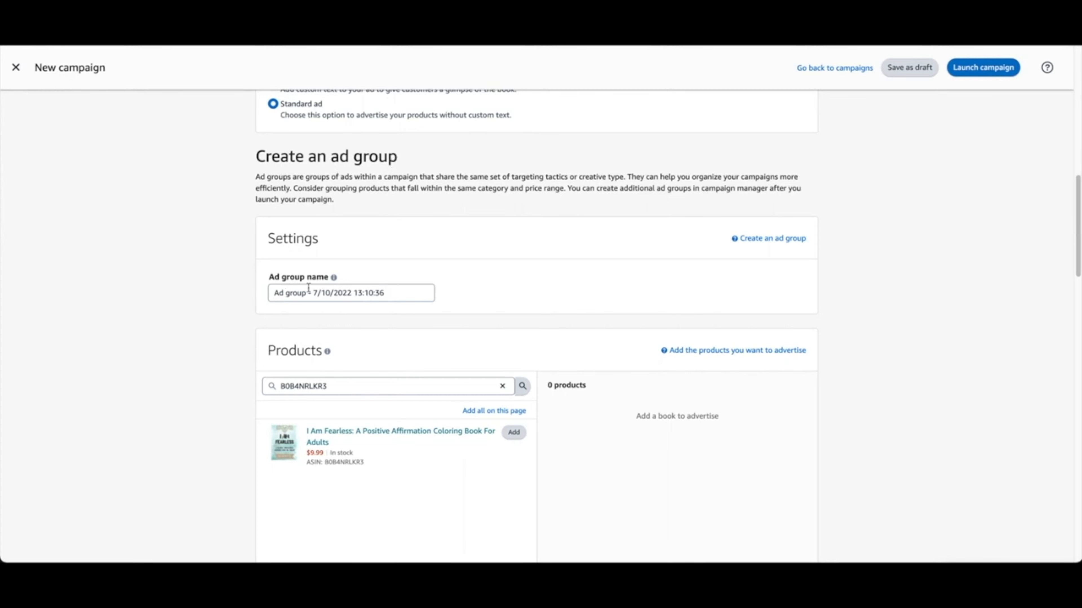
pyautogui.scroll(-5, 382, 118)
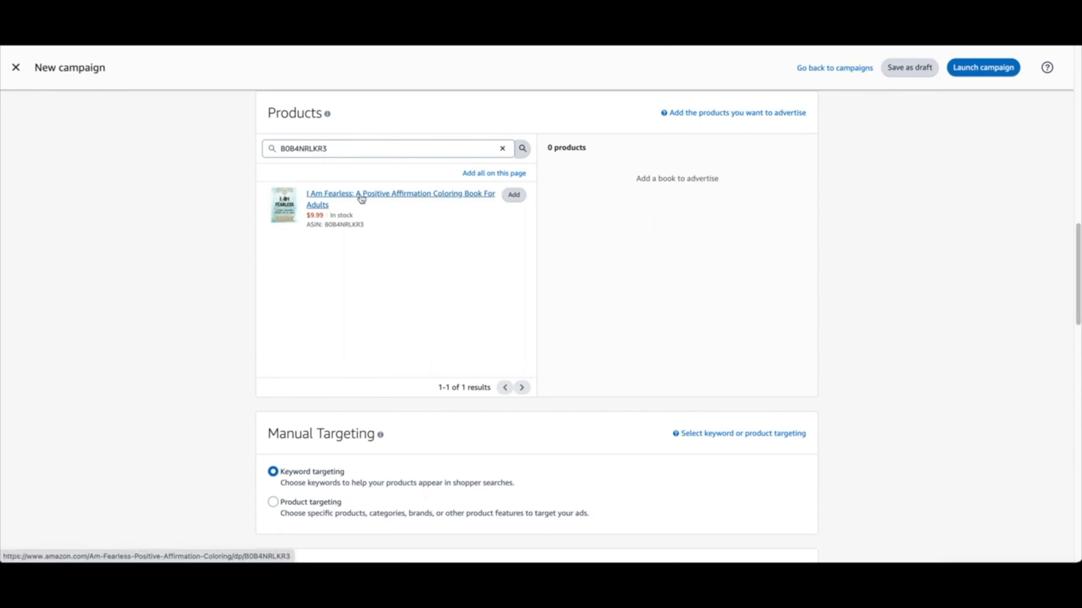
pyautogui.click(514, 196)
# - Switch the manual targeting to product targeting and set a custom bid of $0.10 for the suggested categories
pyautogui.scroll(-4, 853, 271)
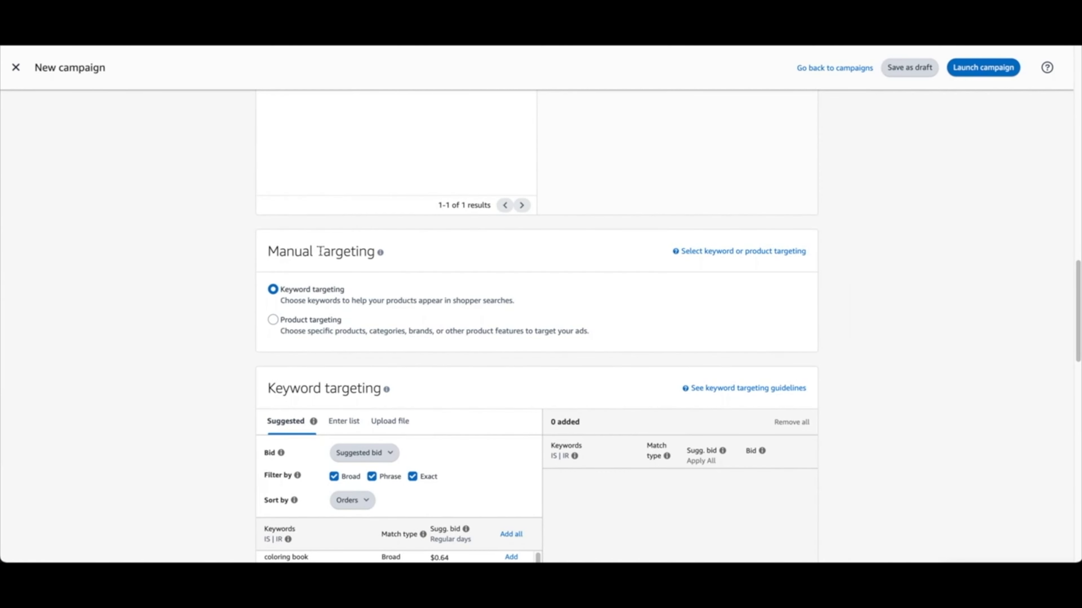
pyautogui.click(273, 319)
pyautogui.scroll(-3, 230, 325)
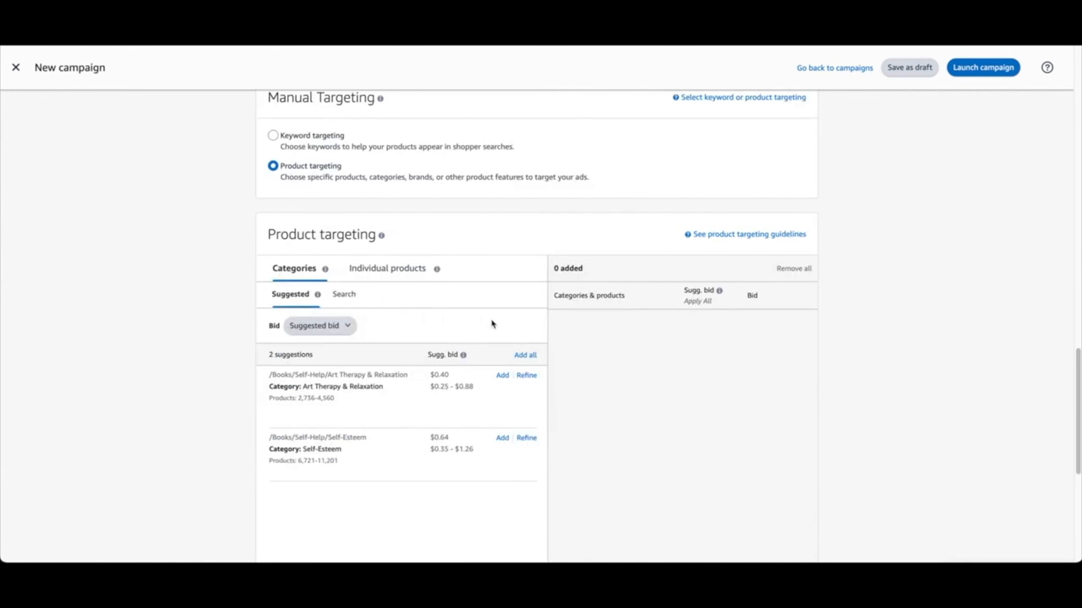
pyautogui.scroll(-1, 491, 321)
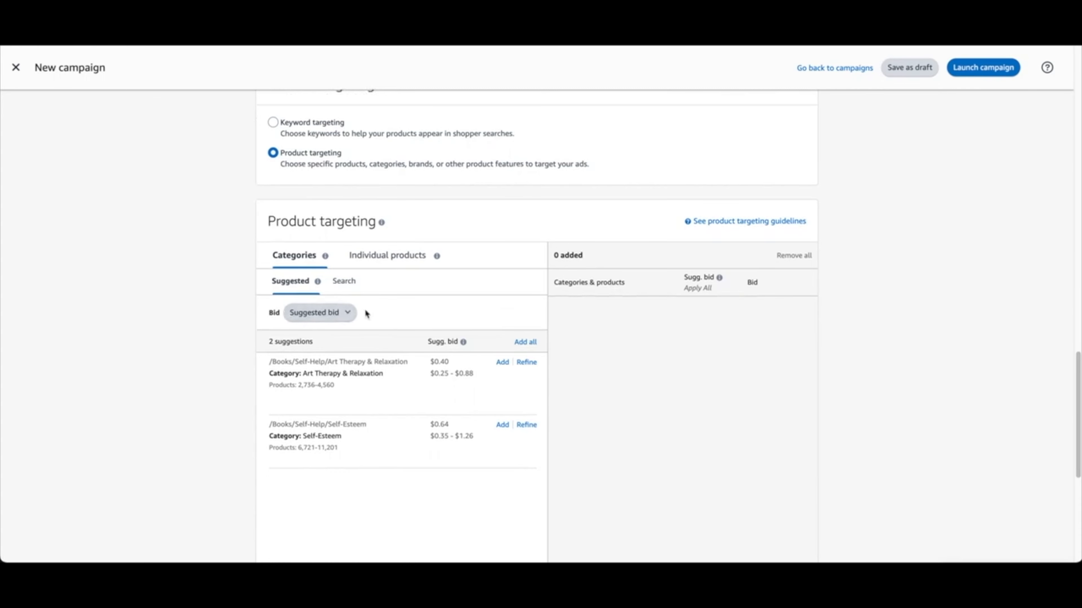
pyautogui.click(347, 314)
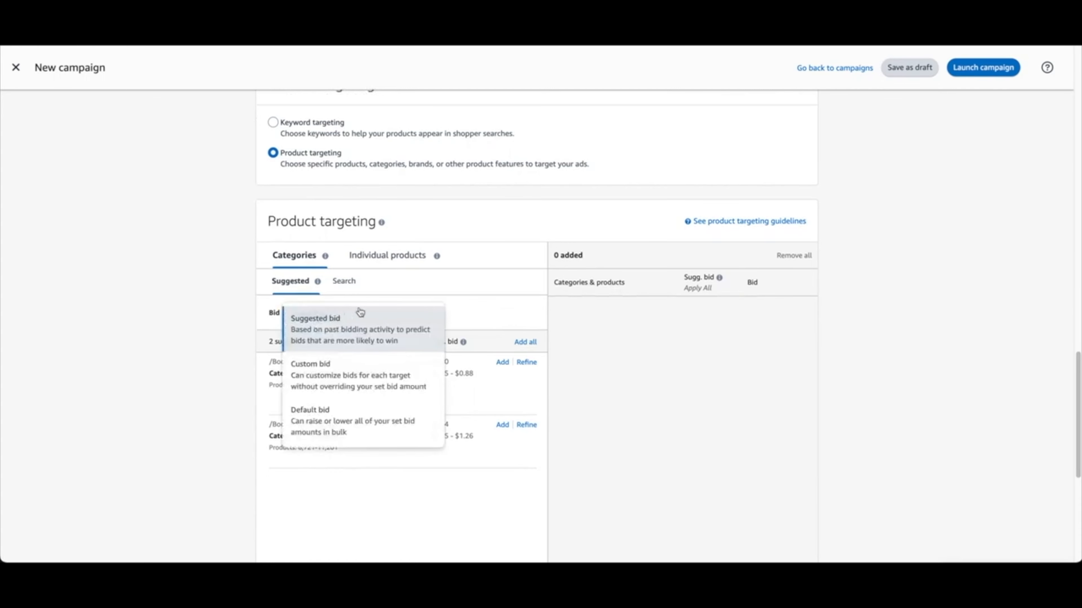
pyautogui.click(357, 381)
pyautogui.doubleClick(388, 312)
pyautogui.write('0.10')
pyautogui.click(527, 315)
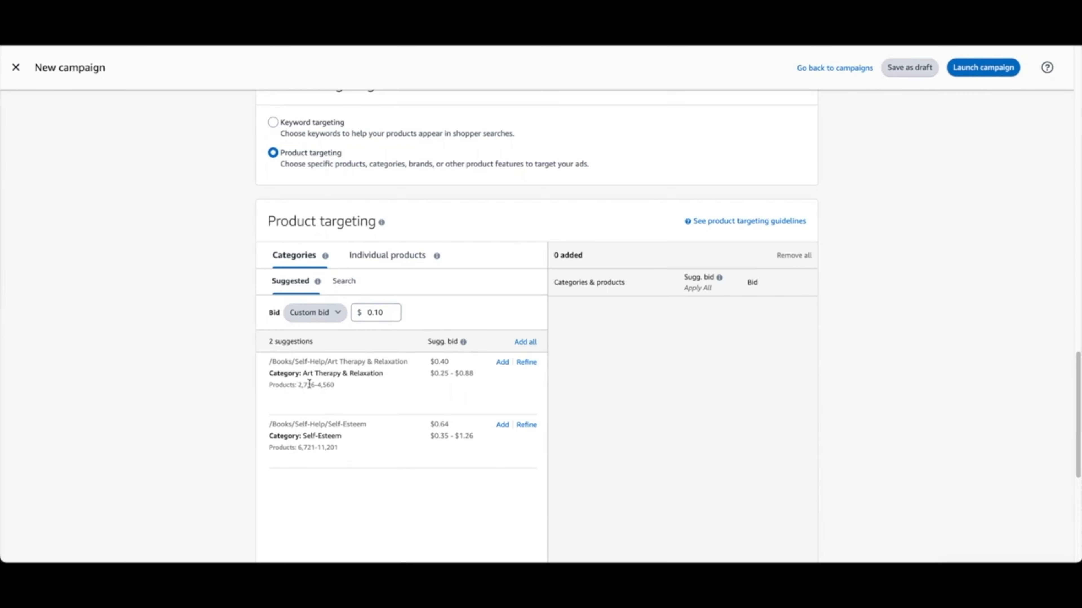
# - Add the suggested Art Therapy & Relaxation and Self-Esteem categories as targets
pyautogui.click(503, 363)
pyautogui.scroll(-1, 611, 406)
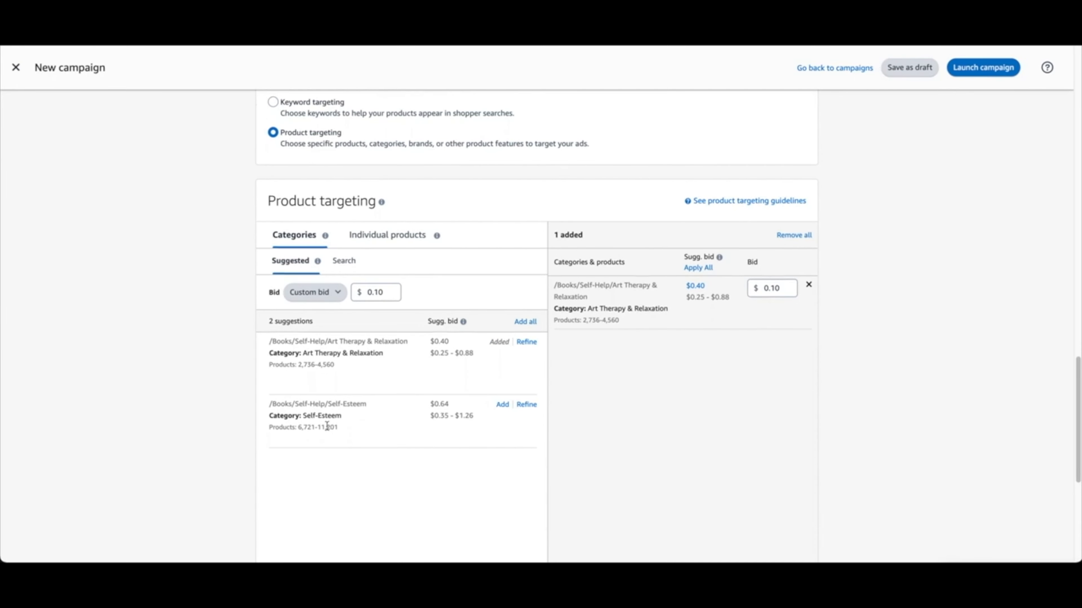
pyautogui.click(505, 407)
# - Search the target categories for "coloring" and add Coloring Books for Grown-Ups and the Kindle eBooks Coloring Books category
pyautogui.click(329, 268)
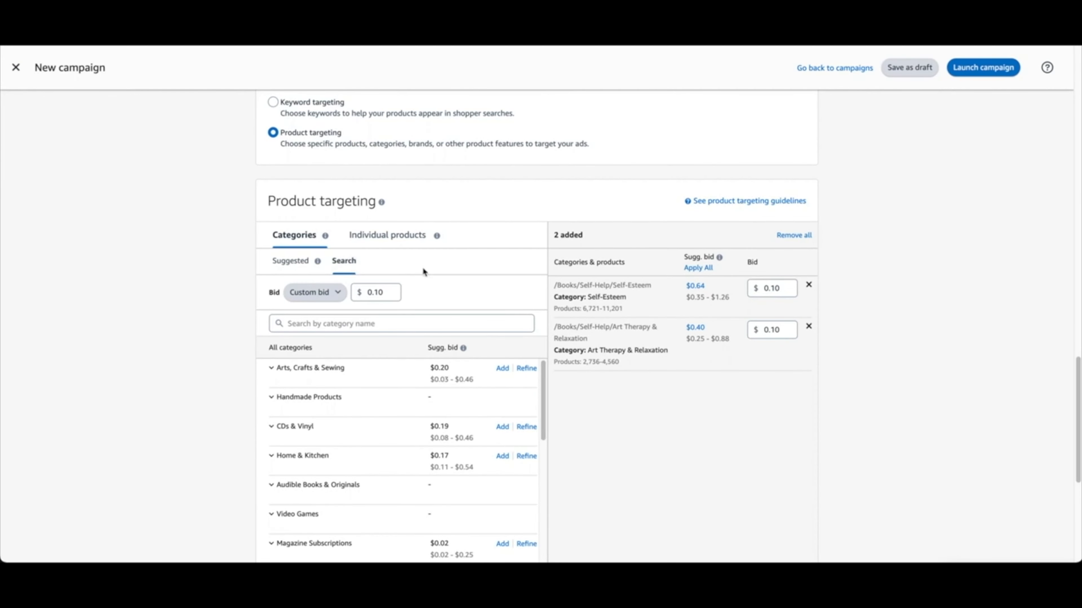
pyautogui.scroll(-1, 504, 304)
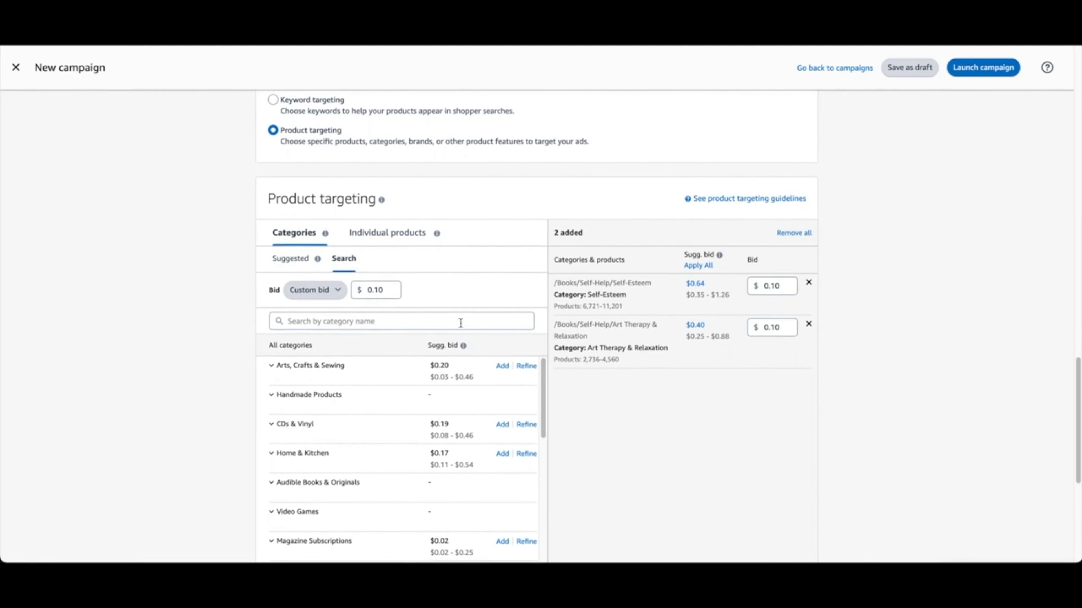
pyautogui.click(429, 315)
pyautogui.write('coloring')
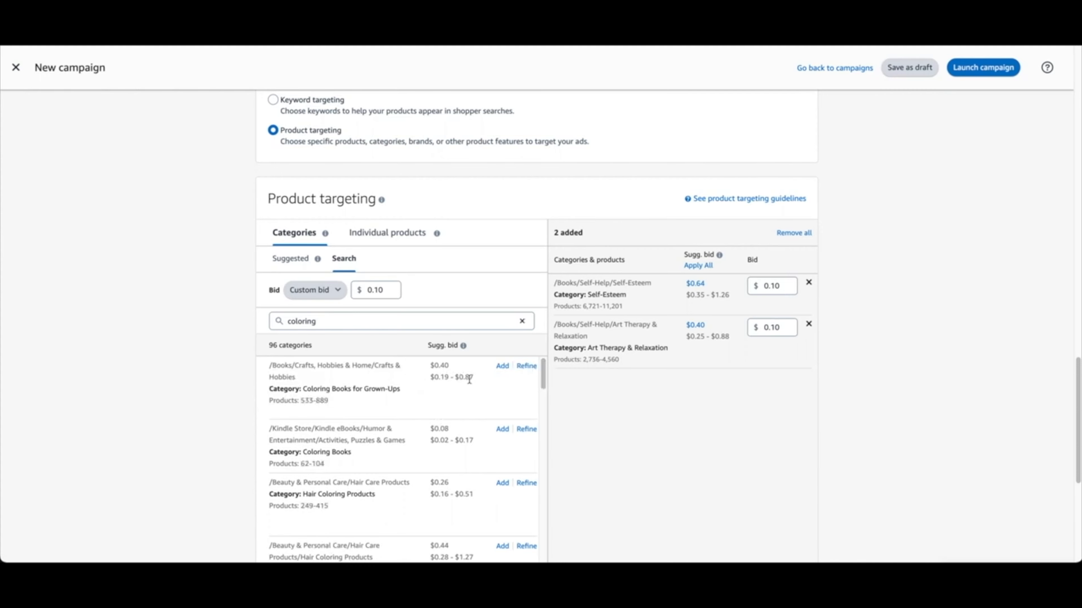
pyautogui.click(503, 367)
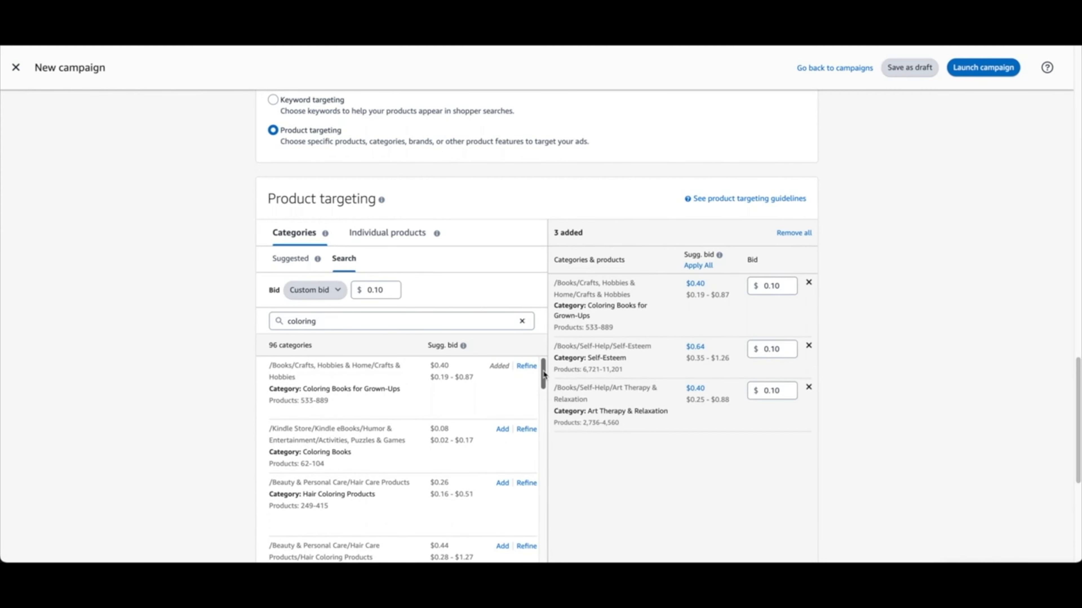
pyautogui.moveTo(544, 374); pyautogui.dragTo(546, 381)
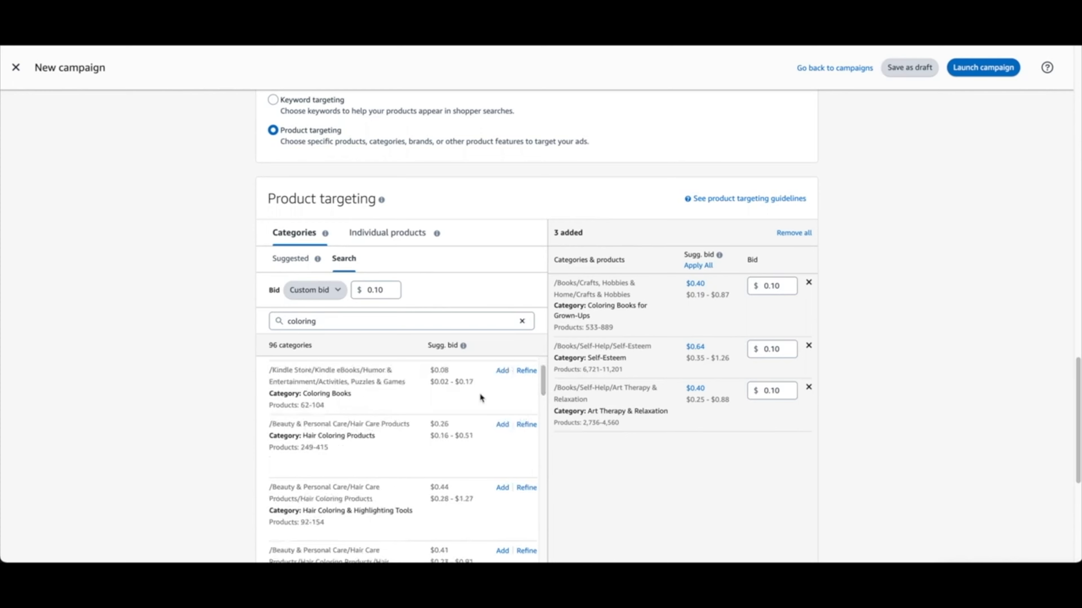
pyautogui.click(502, 371)
# - Add the Kindle Adult Coloring Books and Mandalas & Patterns Coloring Books for Grown-Ups categories from the coloring results
pyautogui.scroll(-1, 524, 388)
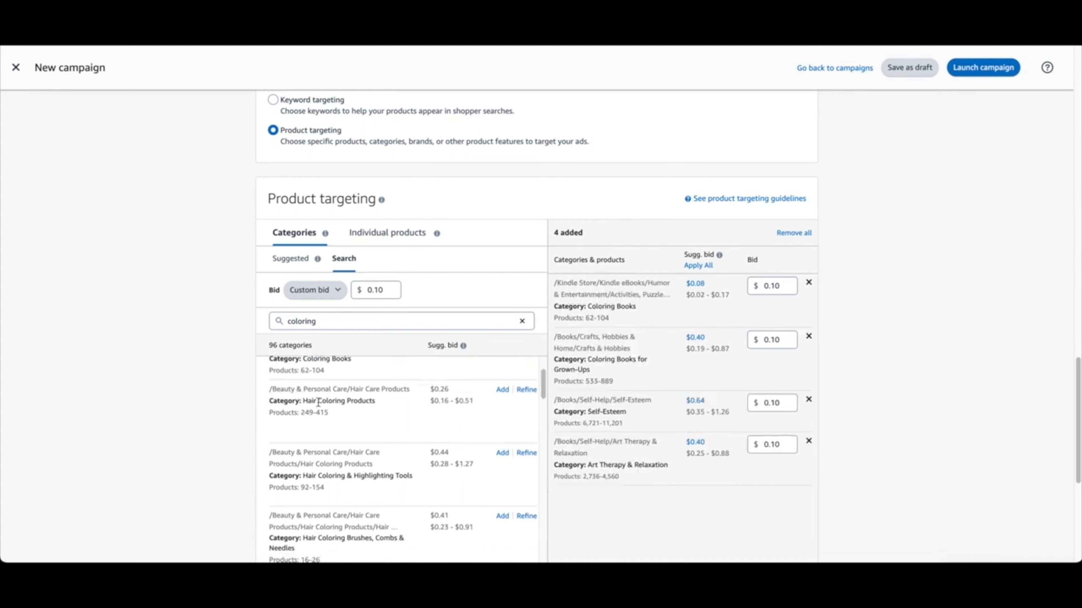
pyautogui.moveTo(543, 386); pyautogui.dragTo(544, 395)
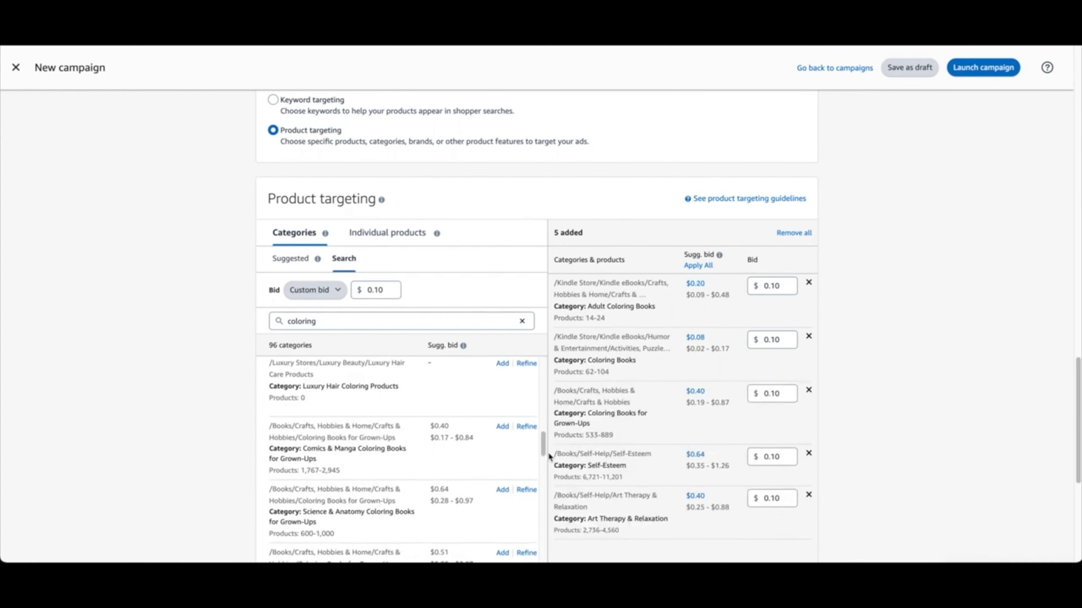
pyautogui.moveTo(547, 453); pyautogui.dragTo(549, 472)
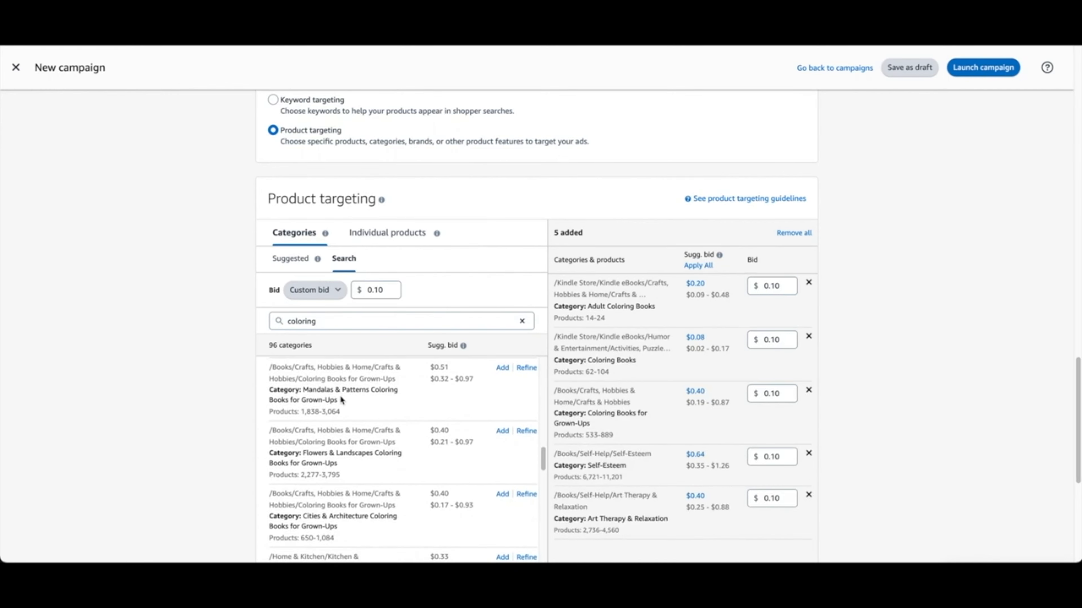
pyautogui.click(502, 369)
pyautogui.scroll(-5, 513, 392)
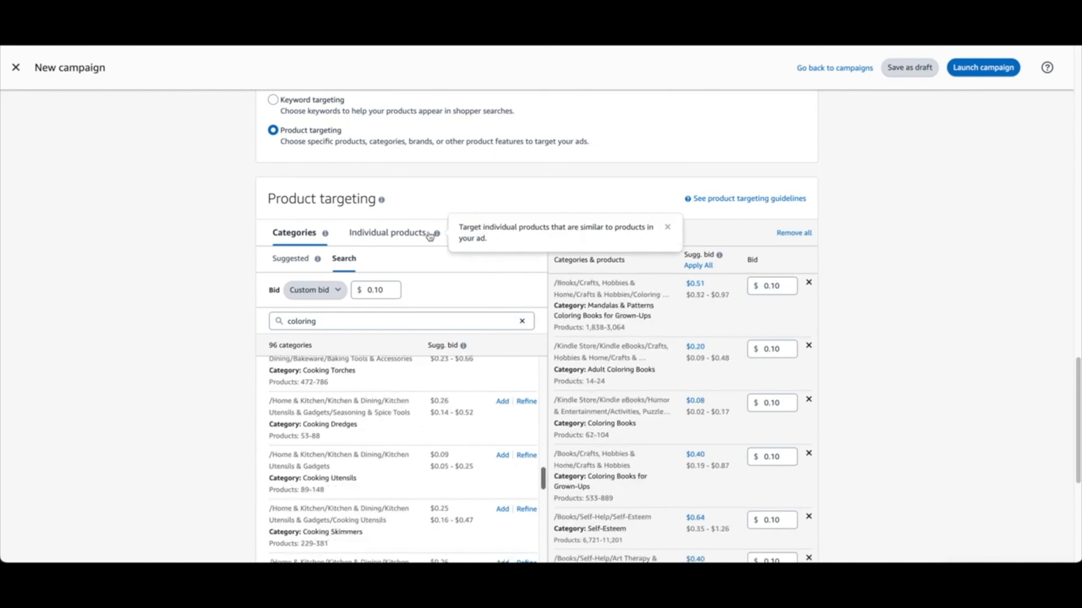
# - Switch to individual product targeting and search for "positive affirmation coloring book"
pyautogui.click(399, 237)
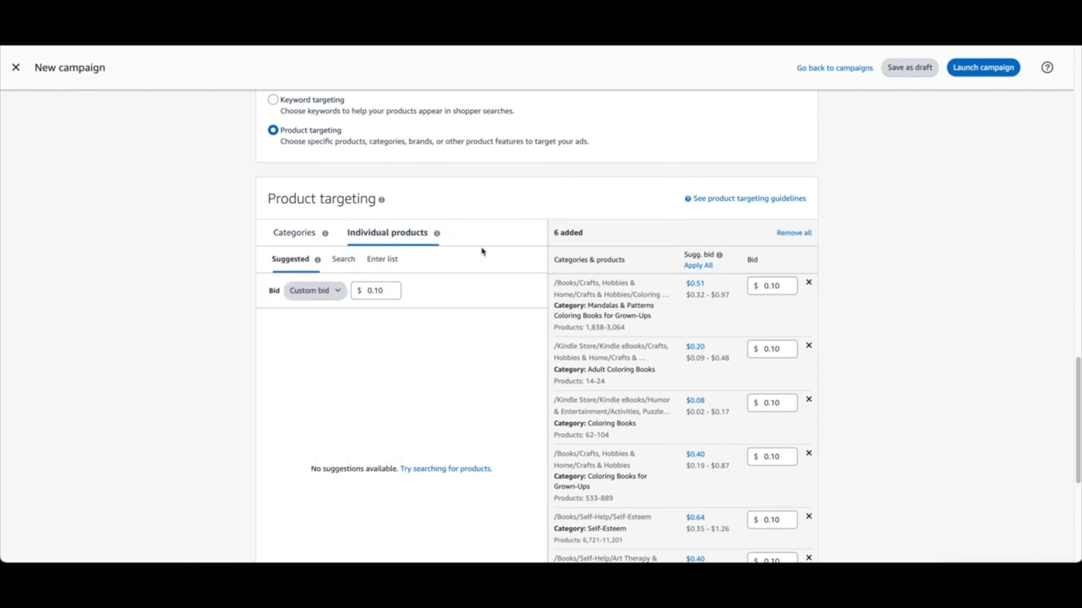
pyautogui.moveTo(317, 259)
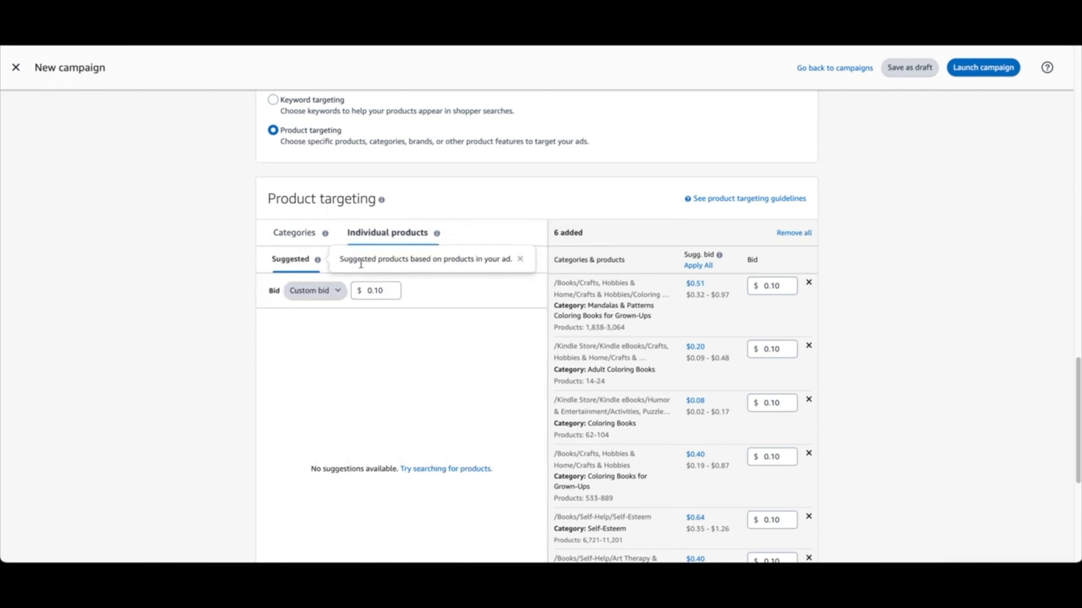
pyautogui.click(341, 262)
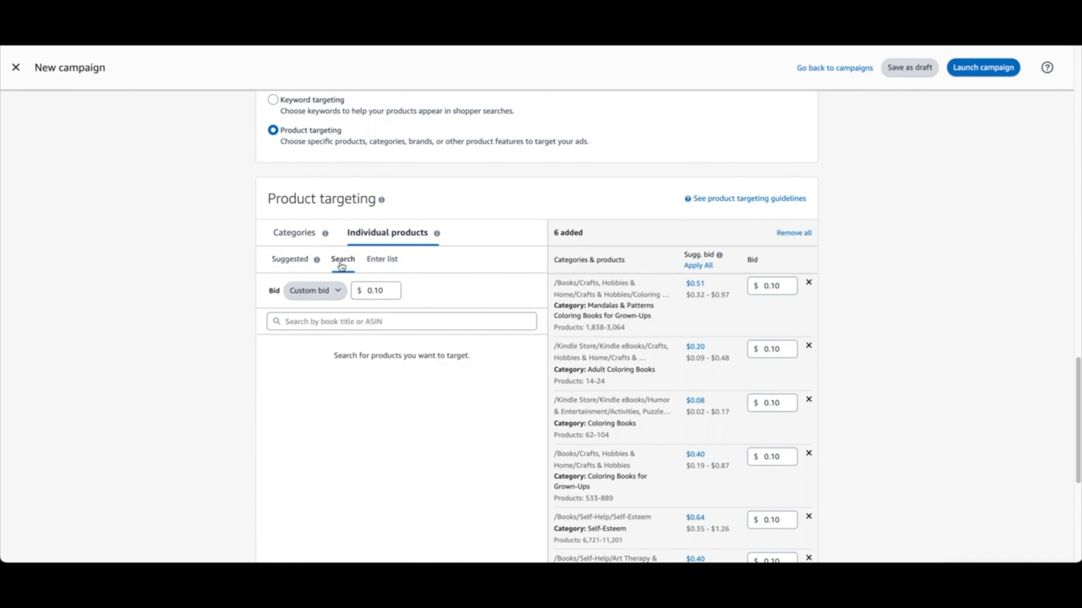
pyautogui.click(370, 321)
pyautogui.click(509, 311)
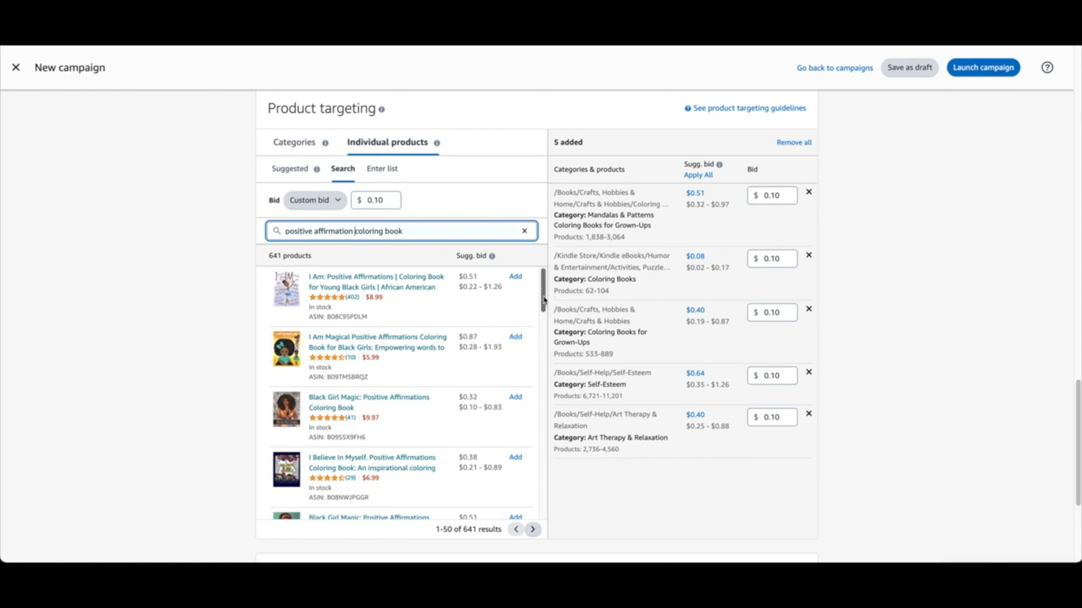
# - Target the I Believe In Myself, Positive Affirmations Coloring Book For Mental Health and Do Amazing Things coloring books
pyautogui.moveTo(544, 300); pyautogui.dragTo(544, 315)
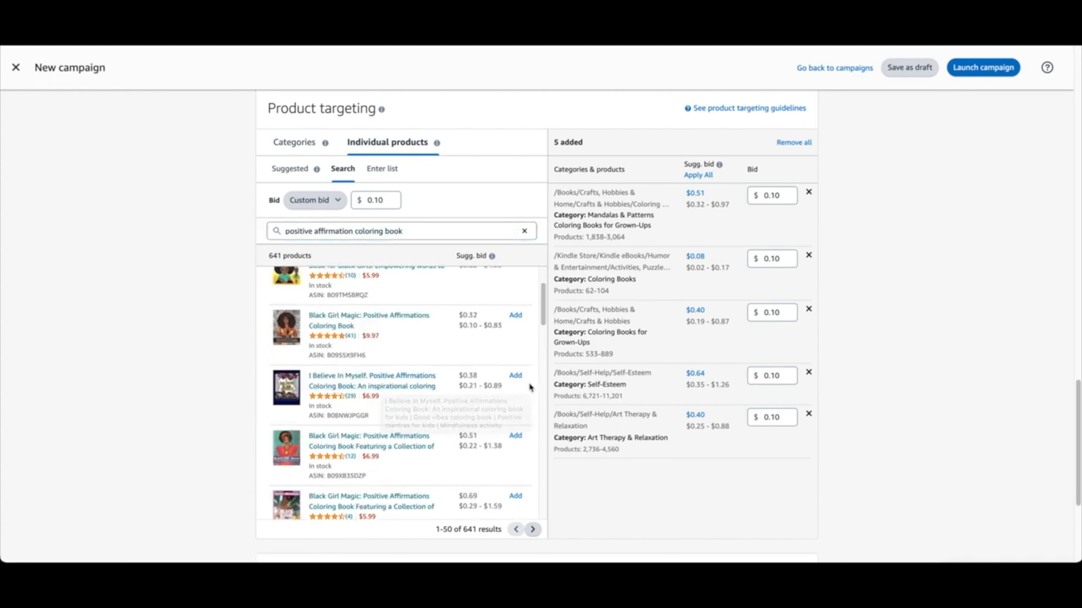
pyautogui.click(516, 375)
pyautogui.scroll(-5, 538, 328)
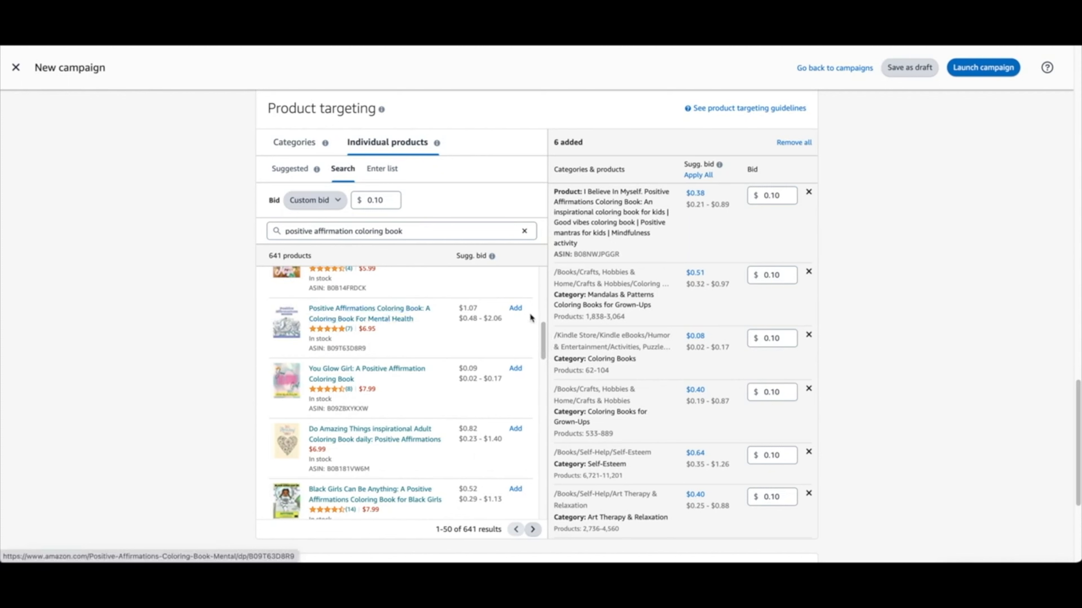
pyautogui.click(515, 308)
pyautogui.scroll(-3, 404, 319)
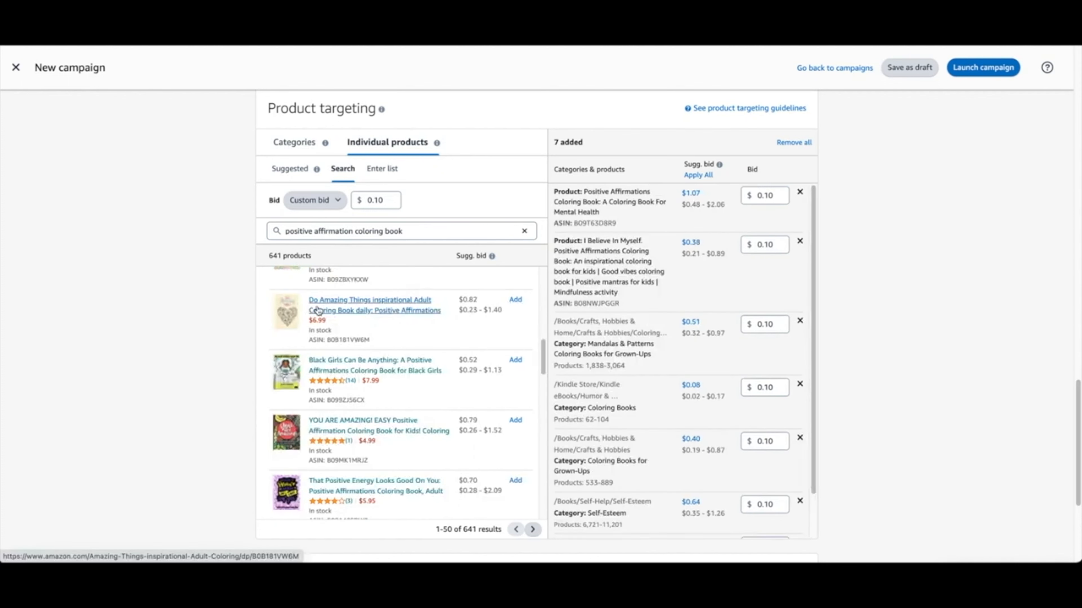
pyautogui.click(515, 300)
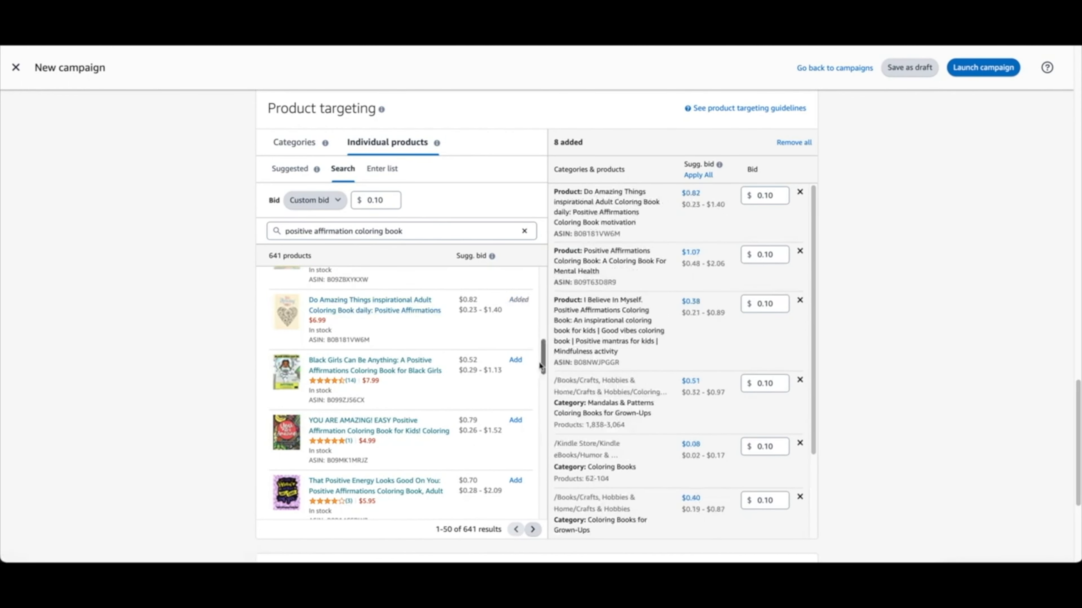
# - Target That Positive Energy Looks Good On You and the adult Positive Affirmations Coloring Book featuring beautiful designs
pyautogui.scroll(-2, 540, 365)
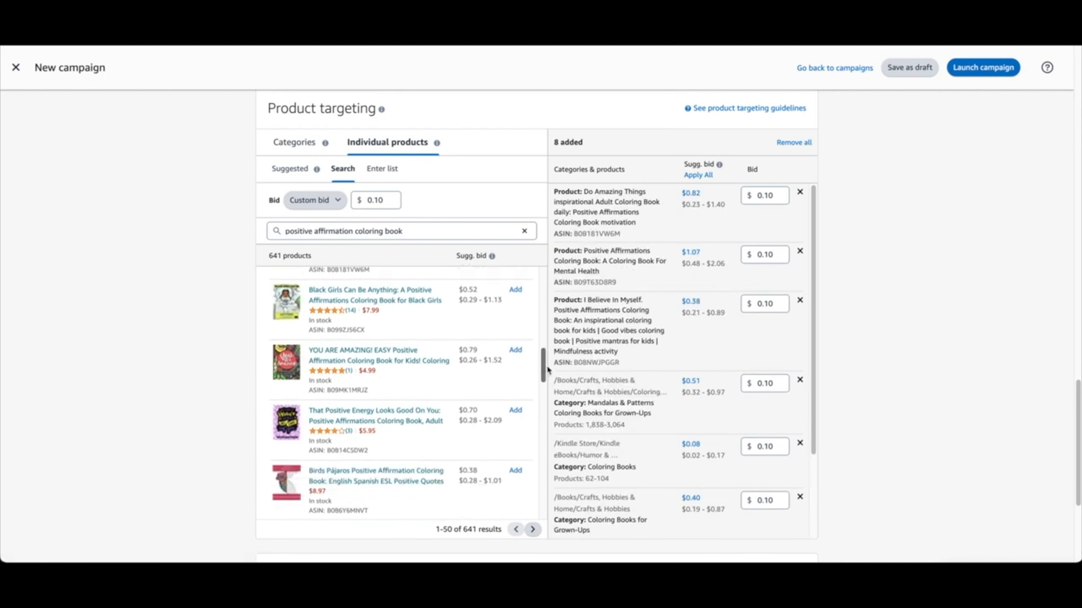
pyautogui.scroll(-2, 541, 369)
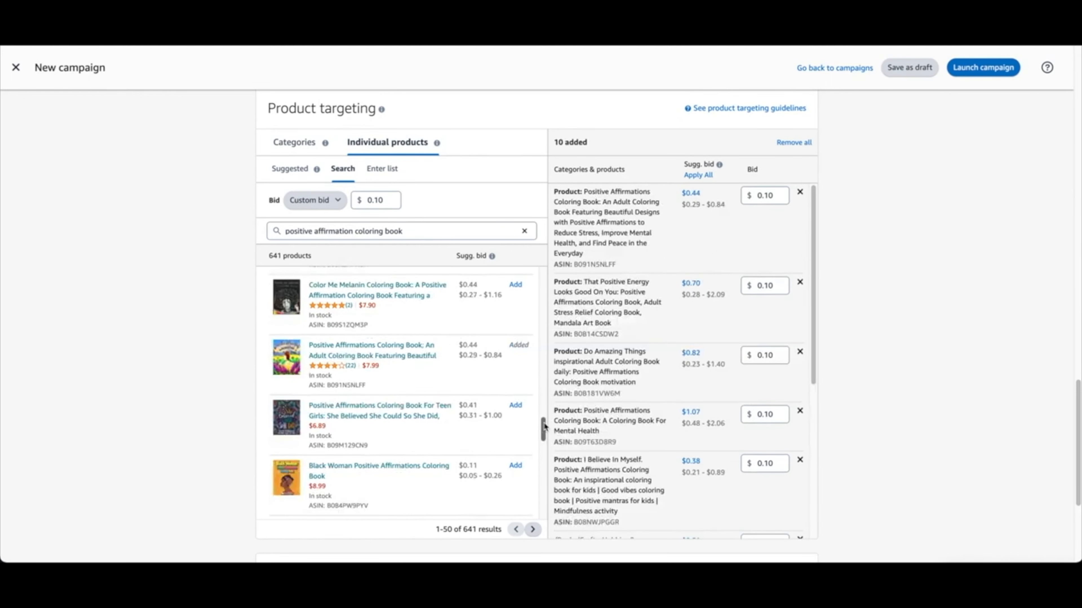
pyautogui.moveTo(544, 427); pyautogui.dragTo(545, 444)
# - Search individual products for "inspirational coloring book" and add Coffee Then Color With Jesus and Positive Quotes as targets
pyautogui.scroll(-5, 545, 447)
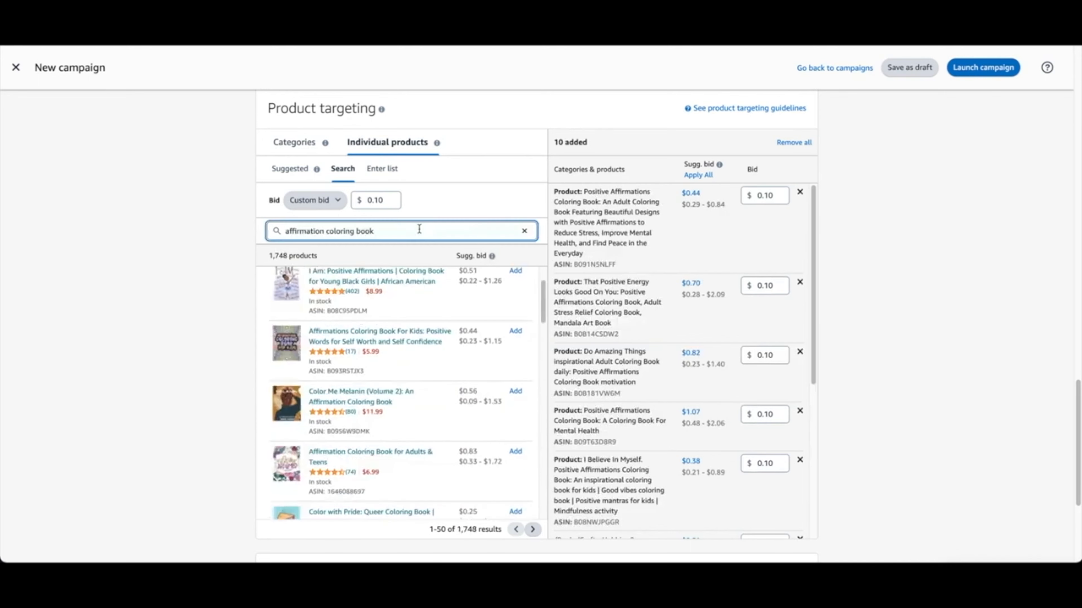
pyautogui.moveTo(418, 229); pyautogui.dragTo(197, 236)
pyautogui.write('inspirational coloring book')
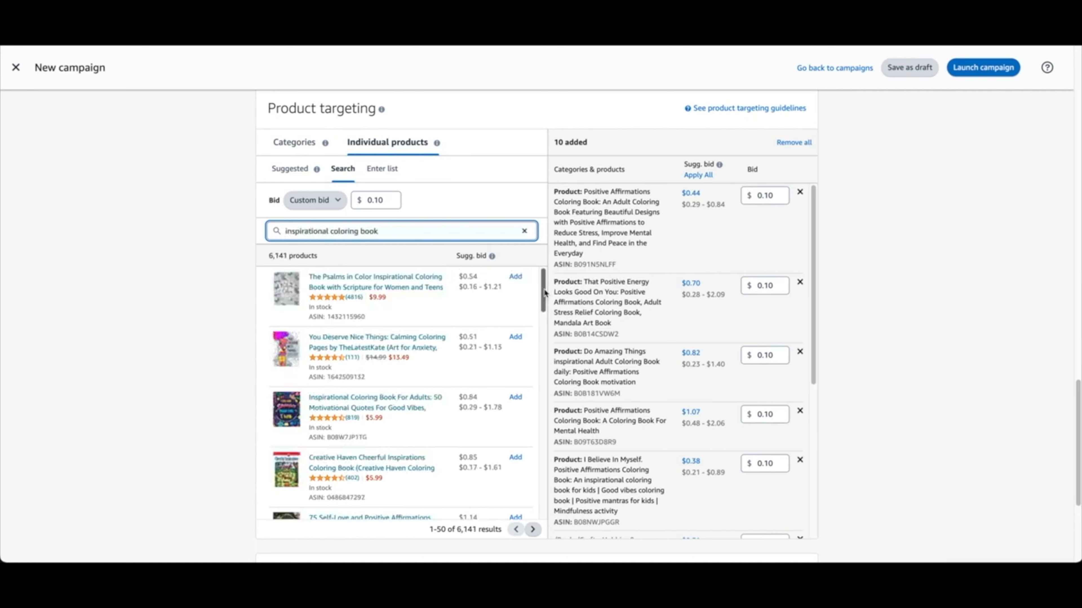
pyautogui.scroll(-3, 426, 392)
pyautogui.scroll(-5, 544, 299)
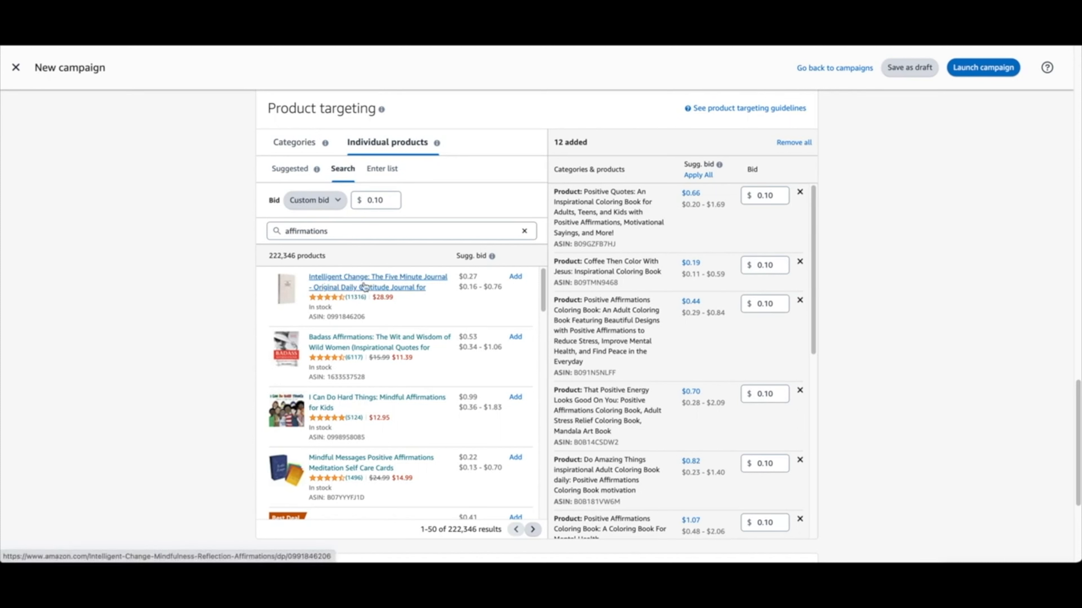
# - From the "affirmations" search, target the Five Minute Journal, the Positive Affirmation Chips and the Industrial Chic Bulletin Board Posters
pyautogui.click(516, 276)
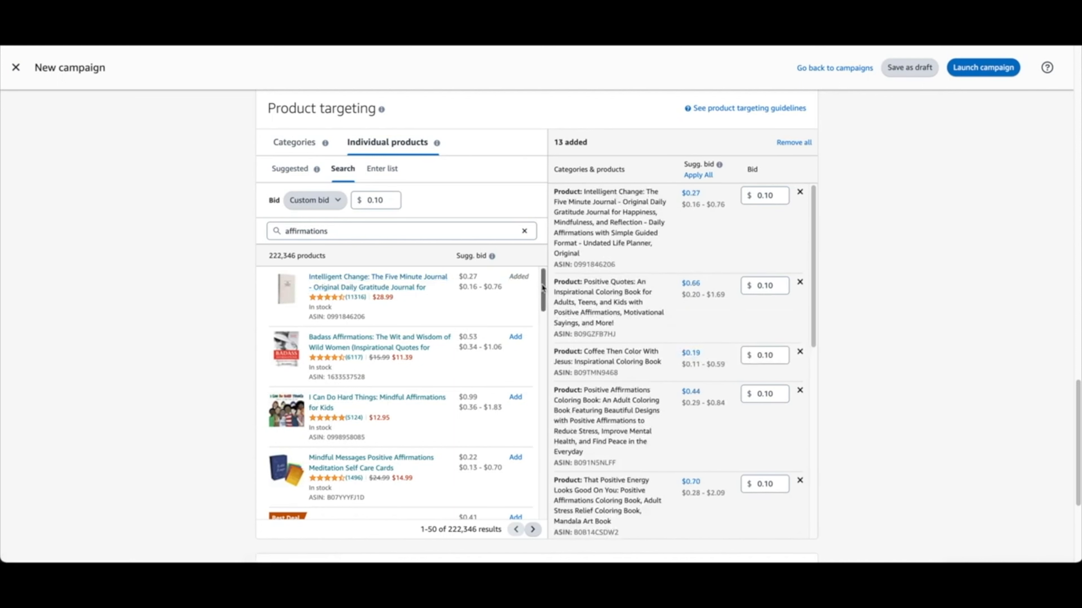
pyautogui.scroll(-1, 543, 290)
pyautogui.scroll(-5, 543, 290)
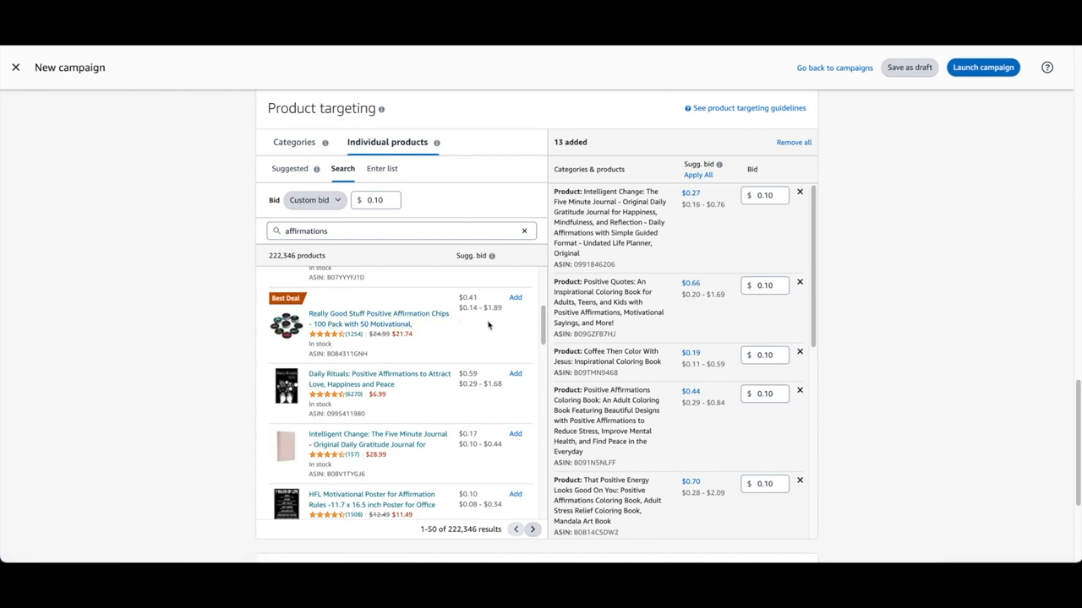
pyautogui.click(515, 297)
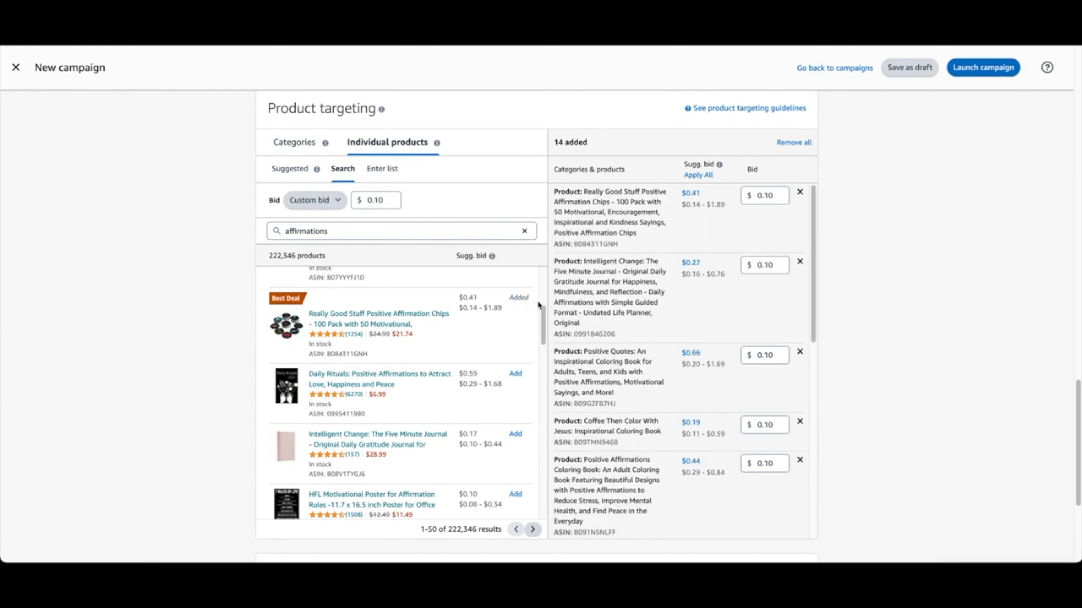
pyautogui.scroll(-5, 468, 341)
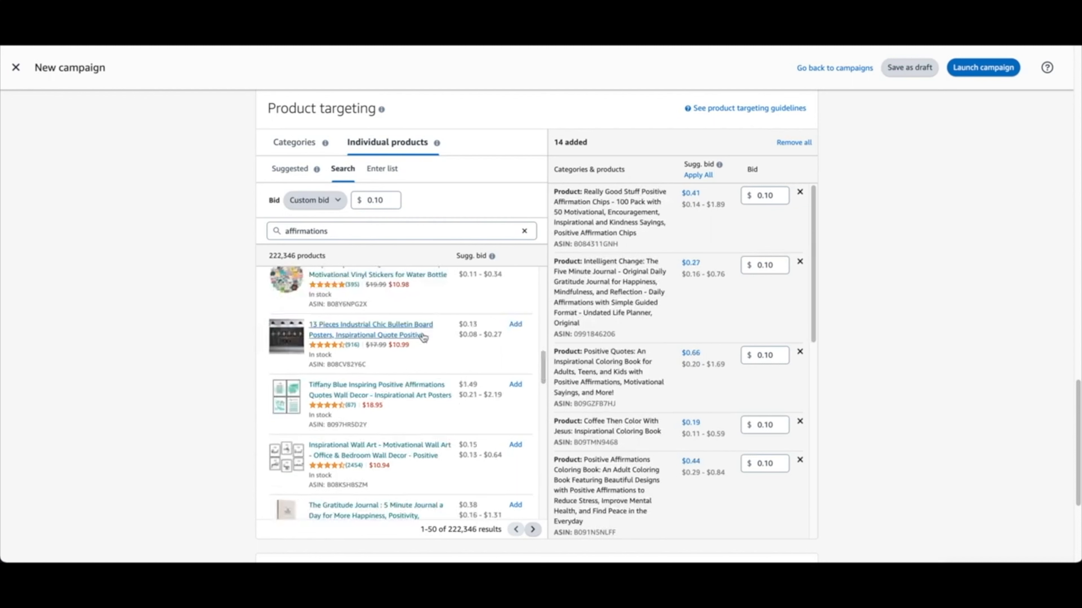
pyautogui.click(515, 324)
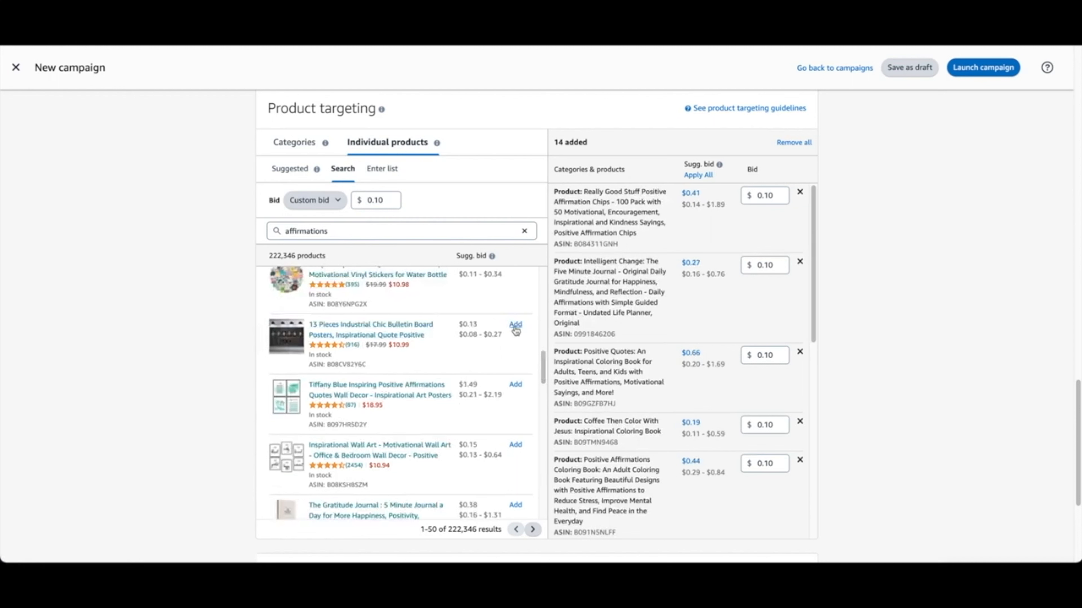
pyautogui.scroll(-6, 525, 350)
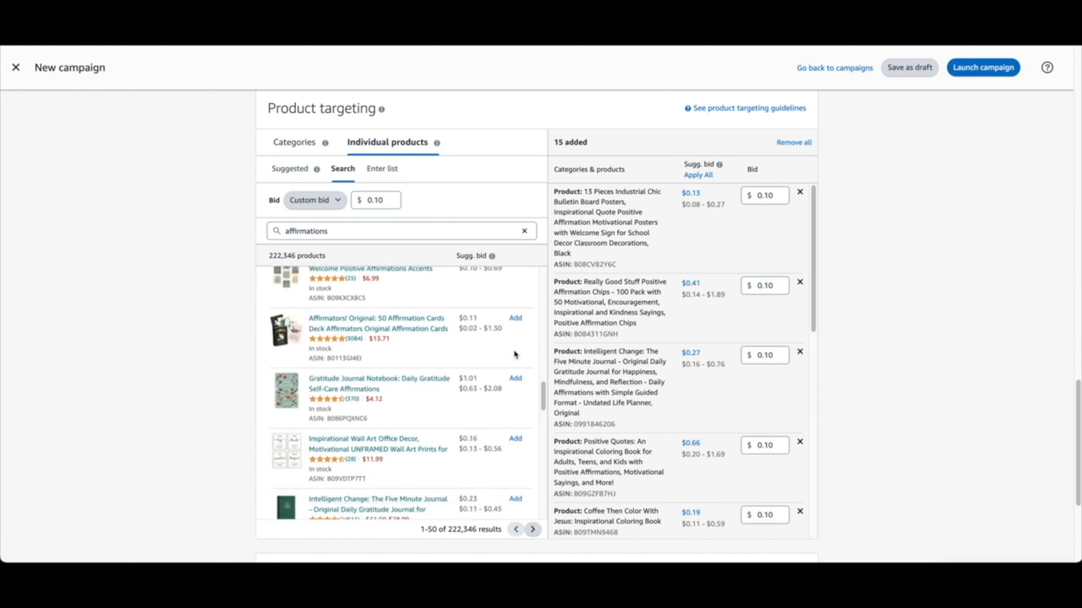
pyautogui.scroll(-3, 515, 354)
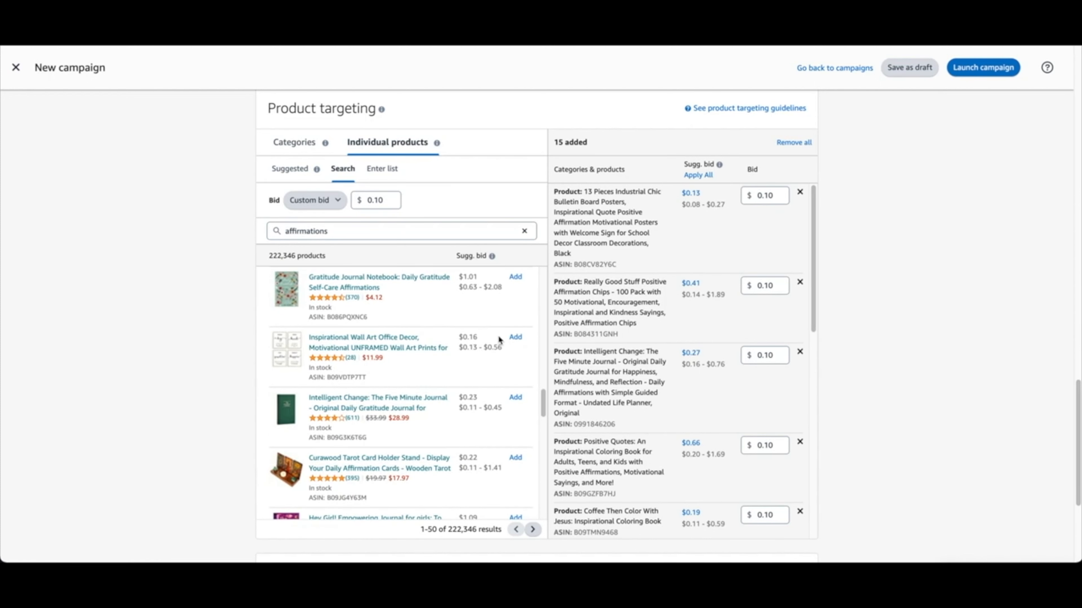
pyautogui.scroll(-5, 539, 409)
# - Search for "affirmation mugs" and target the Mama Positive Affirmations Mug and the MAKE IT HAPPEN mug
pyautogui.click(347, 230)
pyautogui.write('mugs')
pyautogui.press('Return')
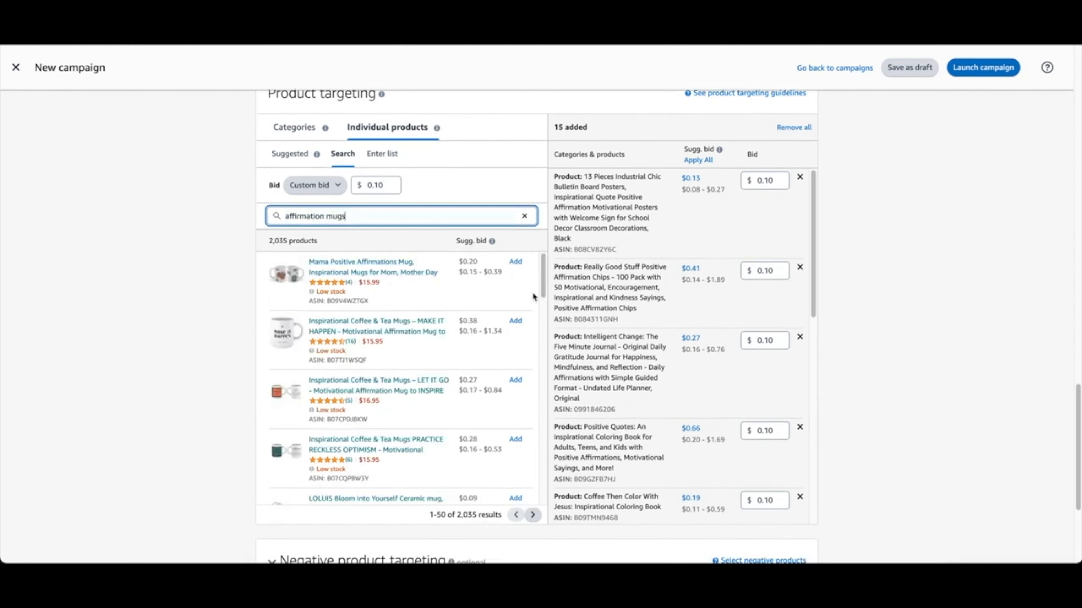
pyautogui.click(514, 263)
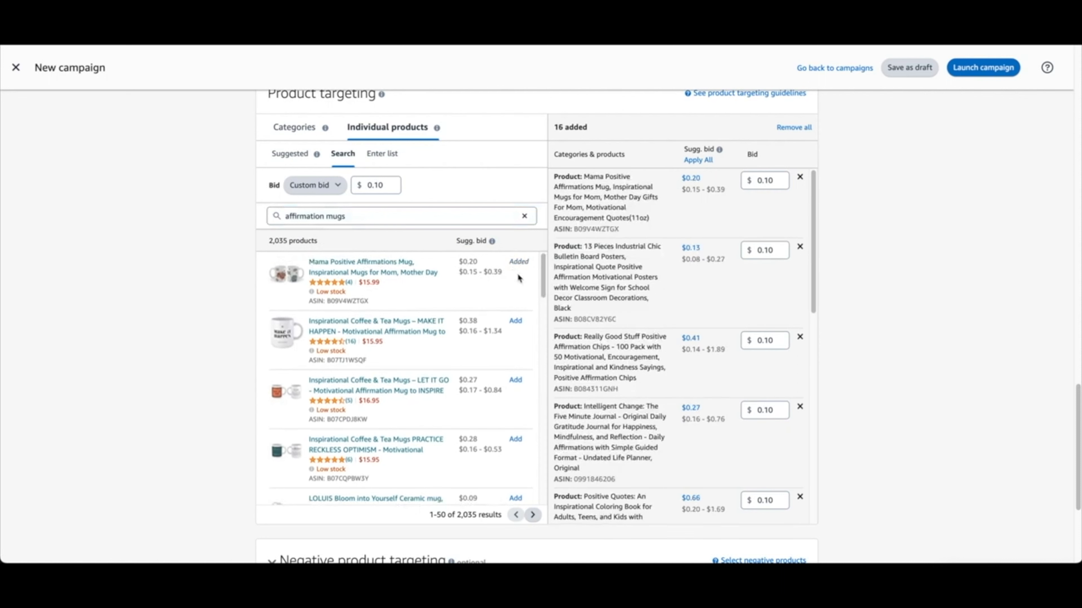
pyautogui.click(515, 321)
# - Target the LET IT GO, PRACTICE RECKLESS OPTIMISM and I am Loved Blessed Flourishing affirmation mugs
pyautogui.scroll(-2, 539, 293)
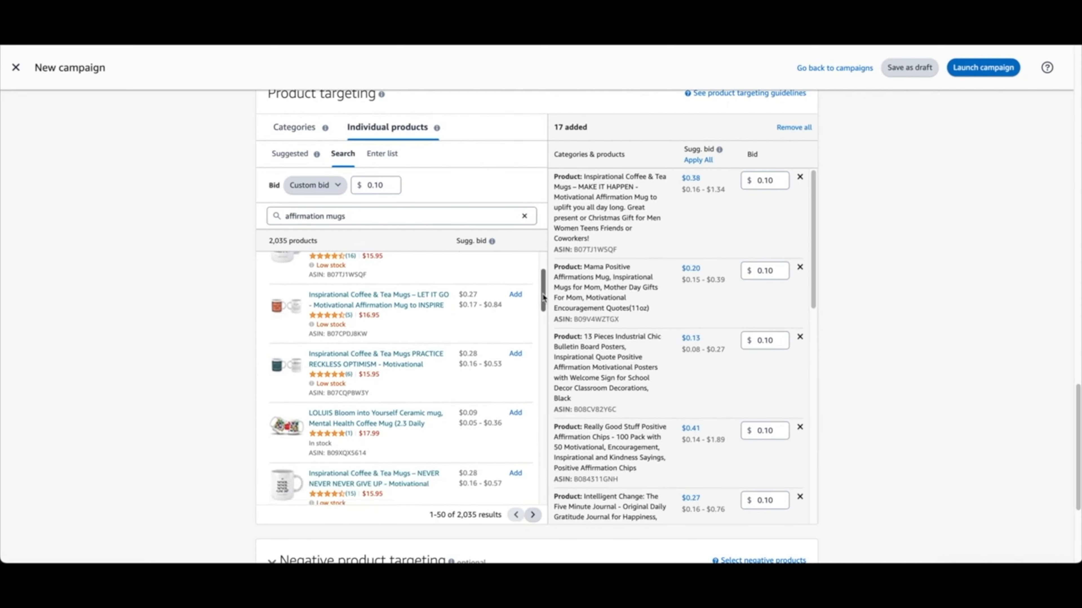
pyautogui.click(515, 295)
pyautogui.click(515, 354)
pyautogui.scroll(-2, 517, 354)
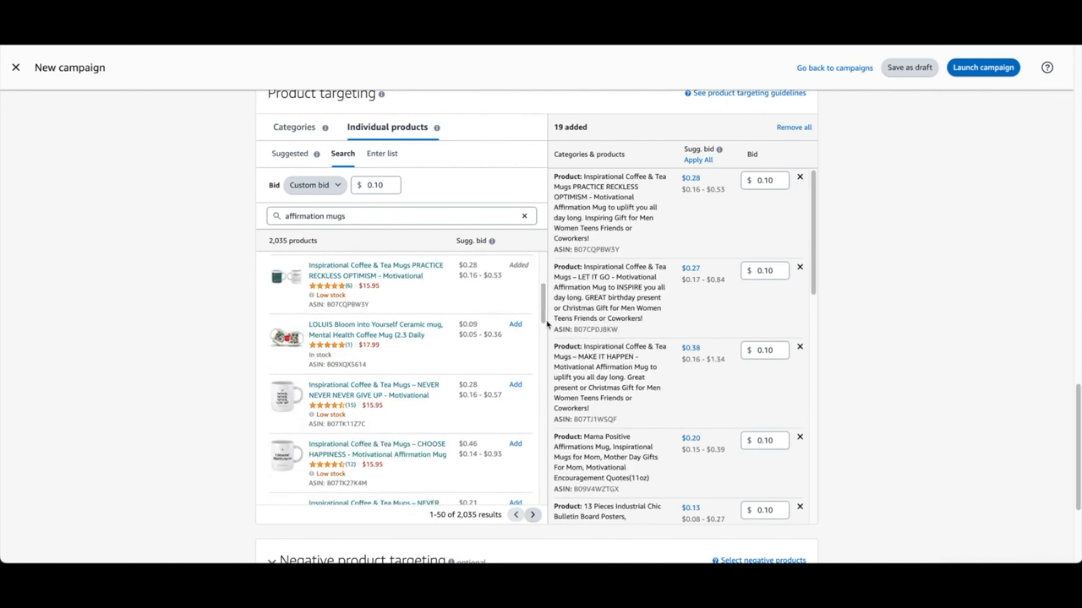
pyautogui.scroll(-1, 542, 305)
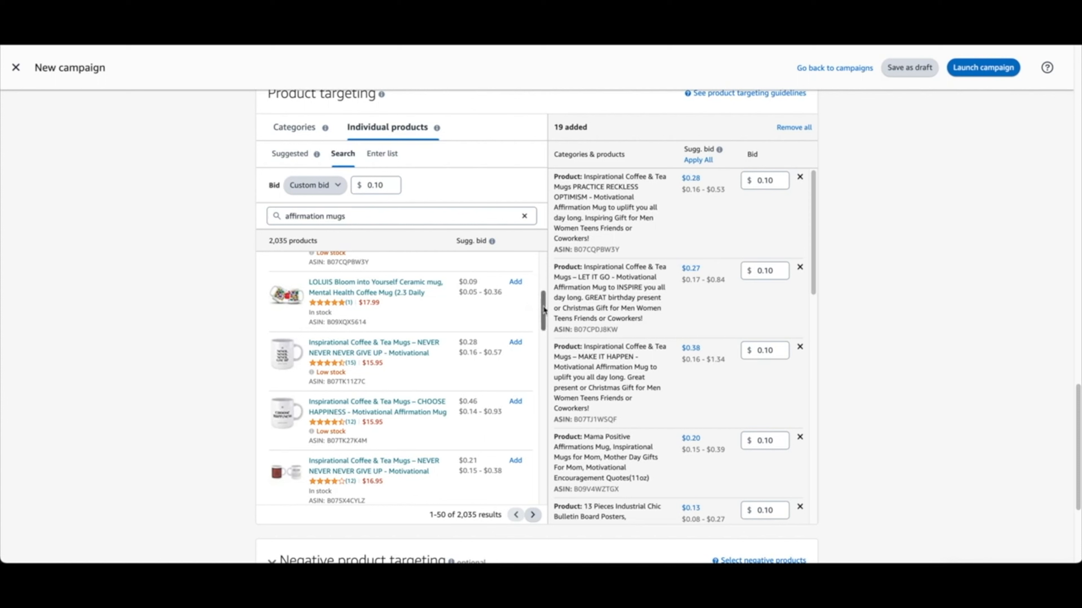
pyautogui.moveTo(545, 310); pyautogui.dragTo(544, 358)
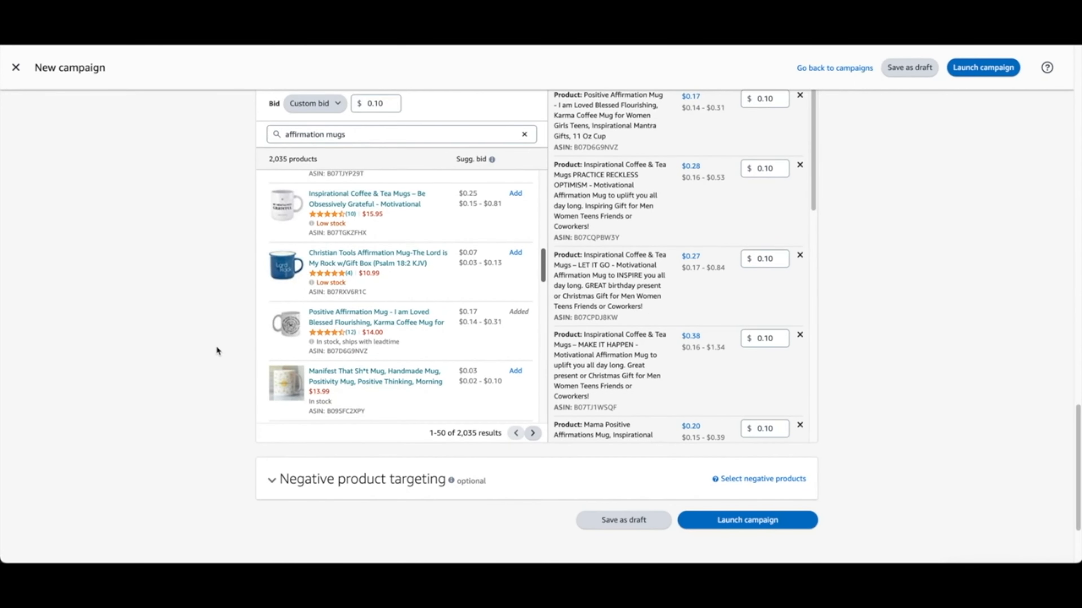
# - Name the new manual targeting campaign "Positive Coloring Book - Keywords" and set its daily budget to $5
pyautogui.scroll(-3, 217, 346)
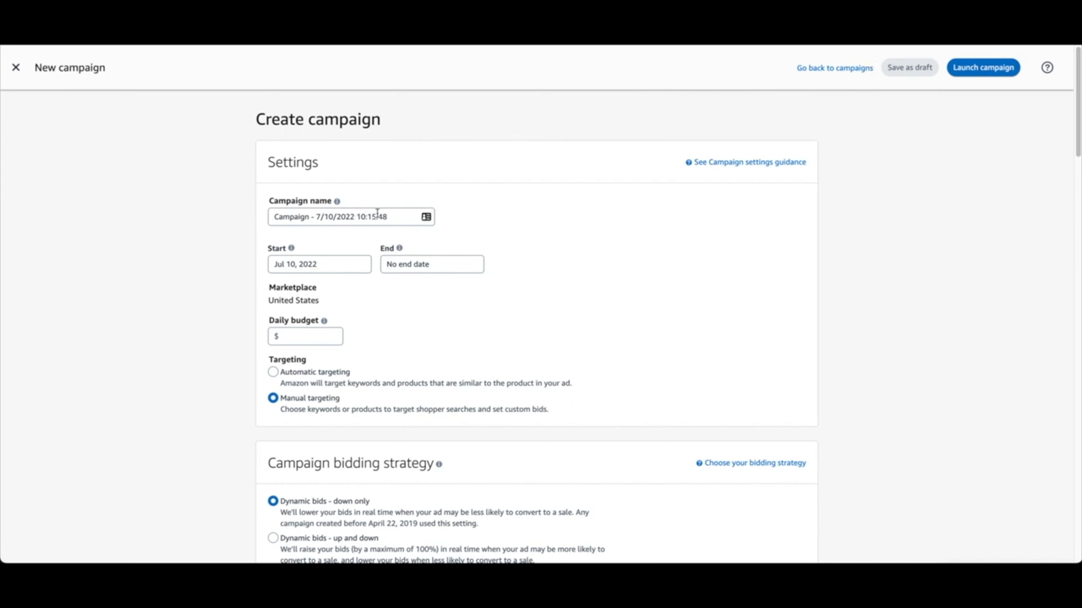
pyautogui.tripleClick(346, 216)
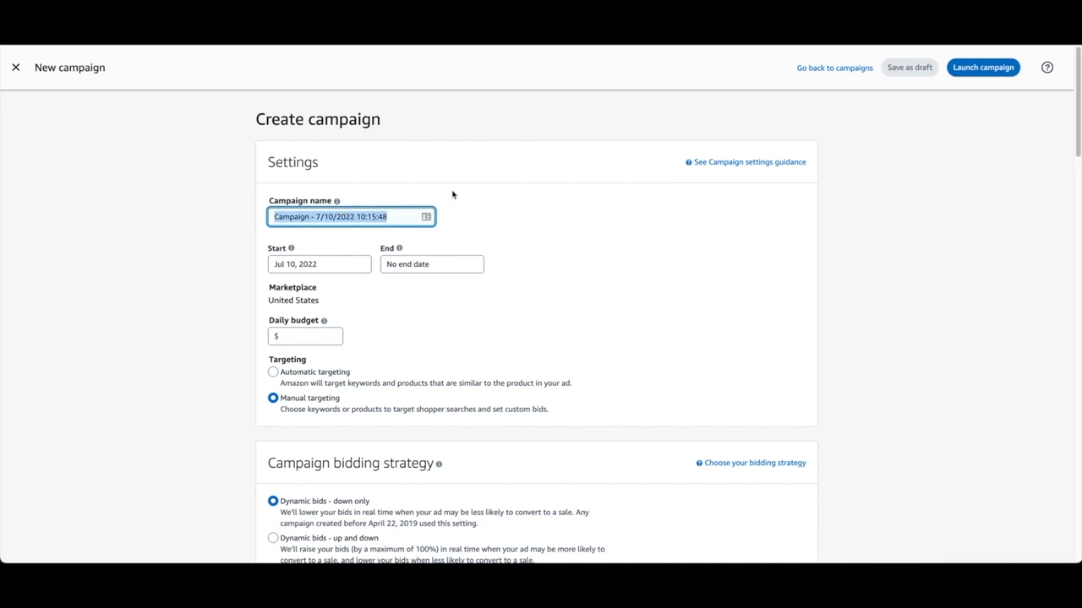
pyautogui.write('Positive Coloring Book - Keywords')
pyautogui.click(308, 237)
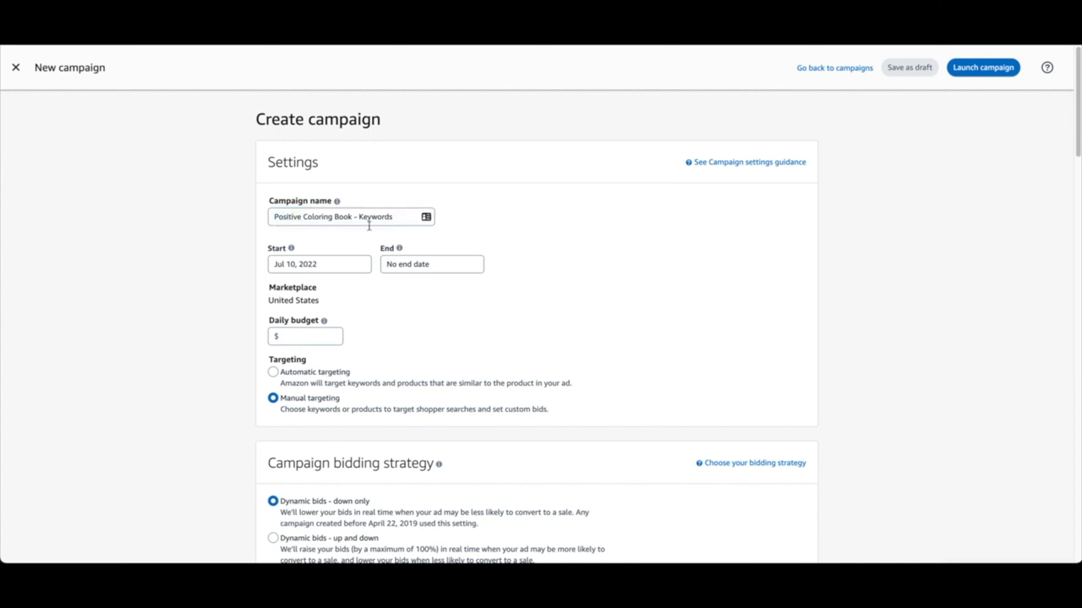
pyautogui.scroll(-2, 565, 239)
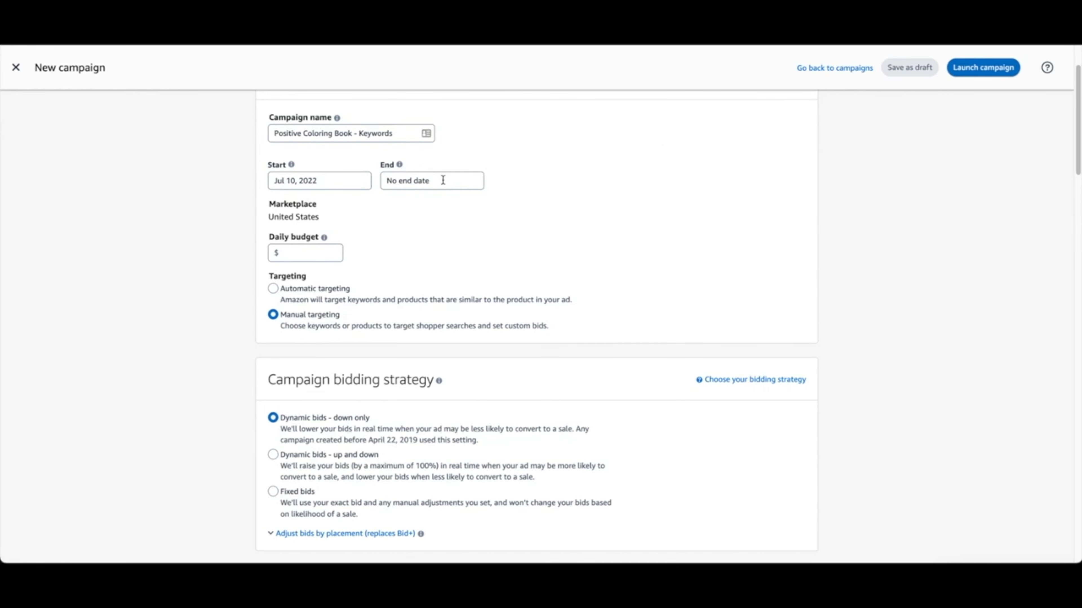
pyautogui.scroll(-1, 518, 231)
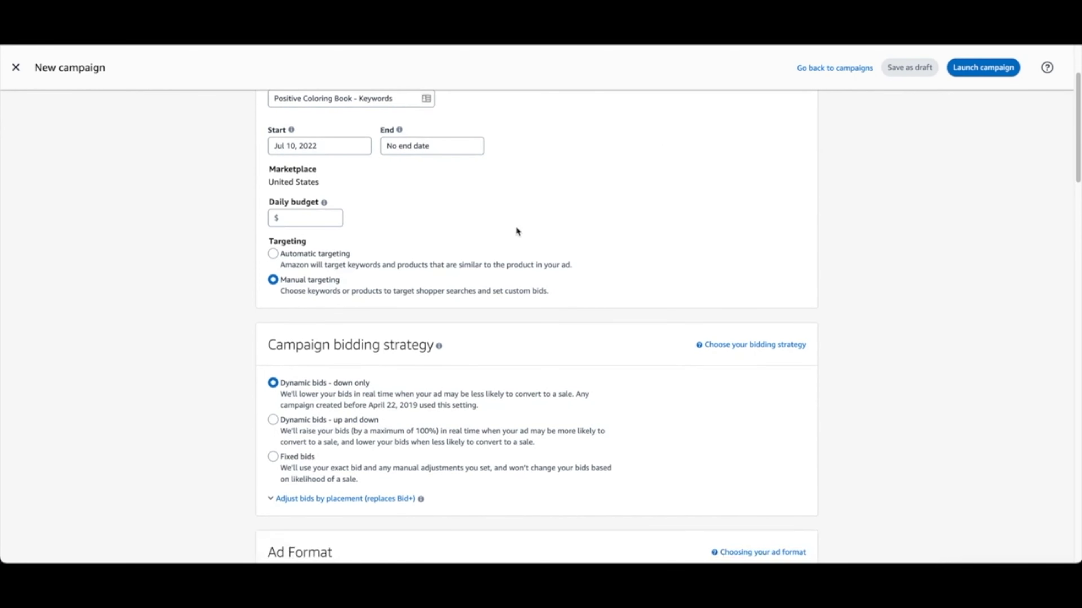
pyautogui.click(338, 219)
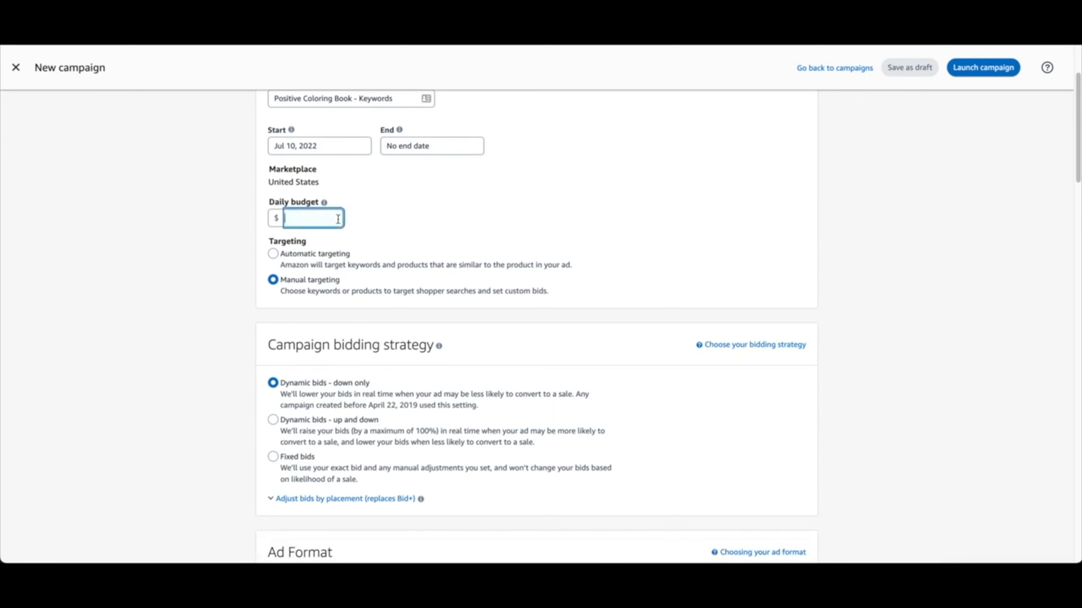
pyautogui.write('5')
# - Choose the Standard ad format for the campaign, leaving the bidding strategy at Dynamic bids - down only
pyautogui.scroll(-3, 347, 215)
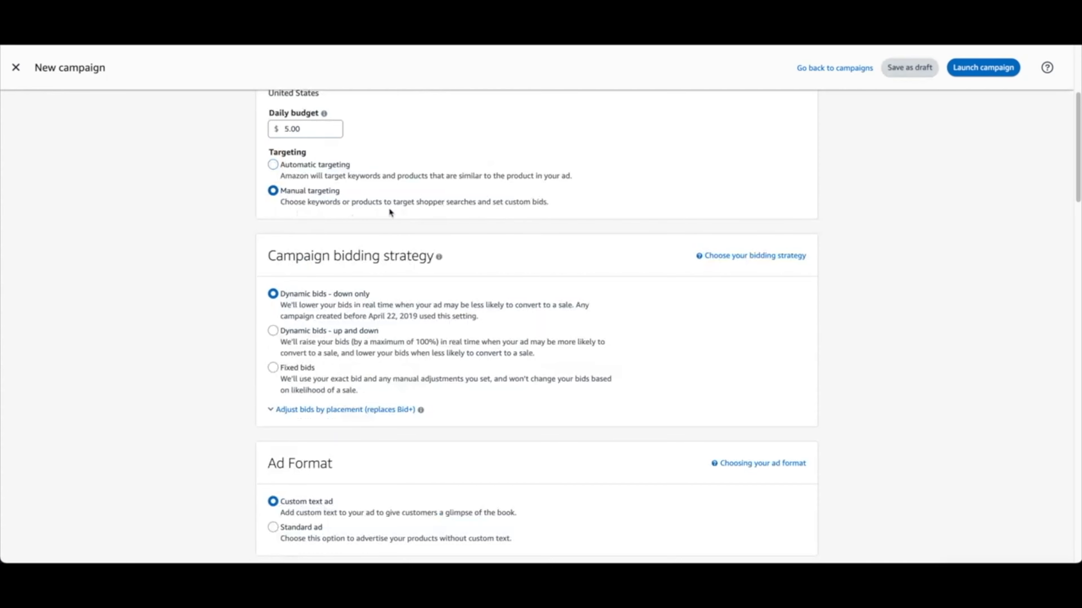
pyautogui.scroll(-3, 444, 223)
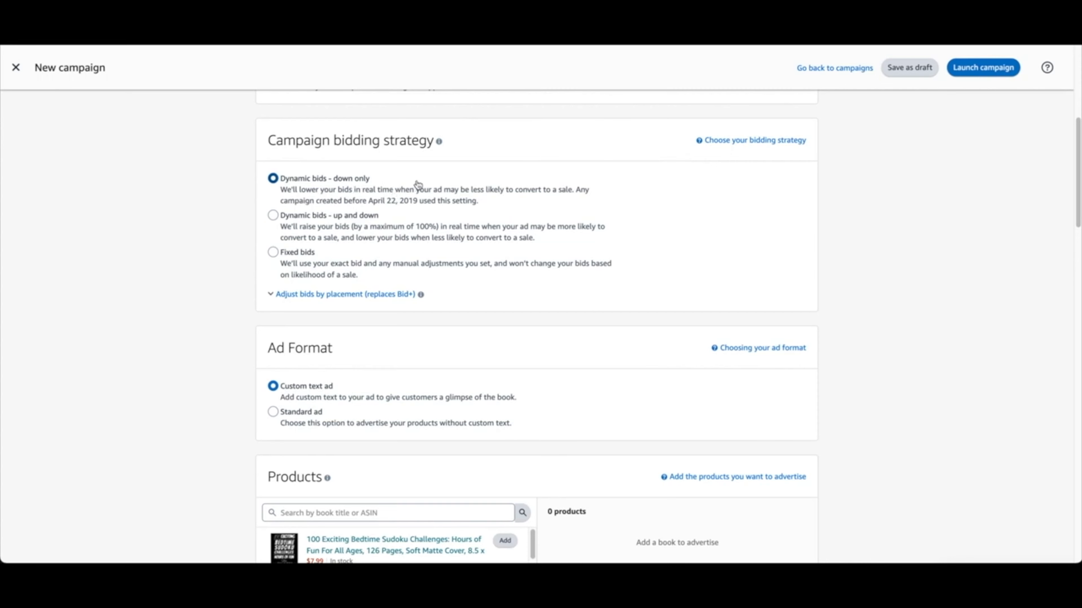
pyautogui.scroll(-5, 706, 220)
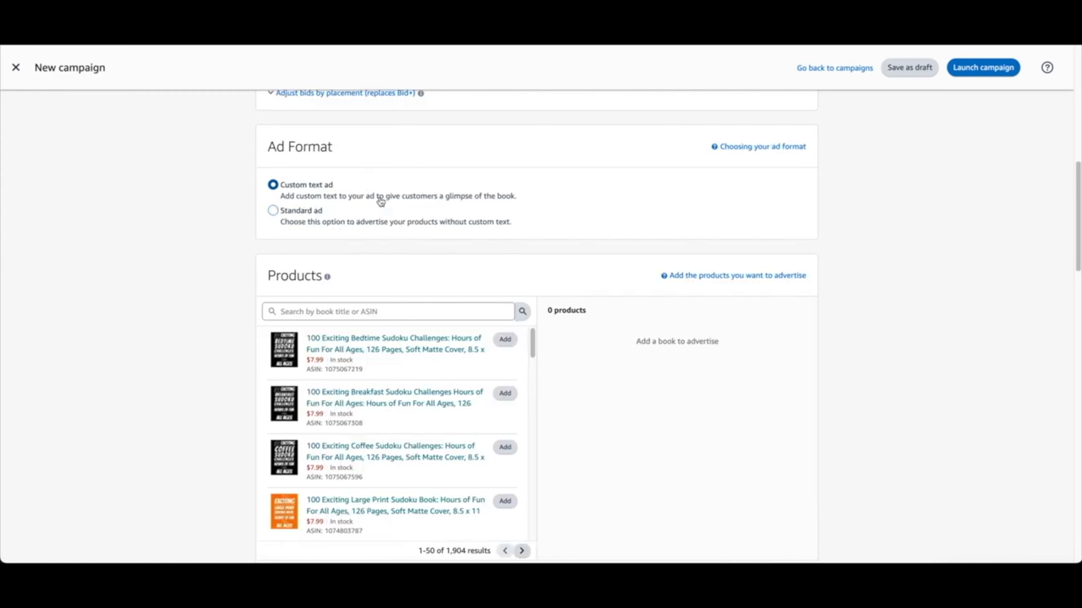
pyautogui.click(298, 216)
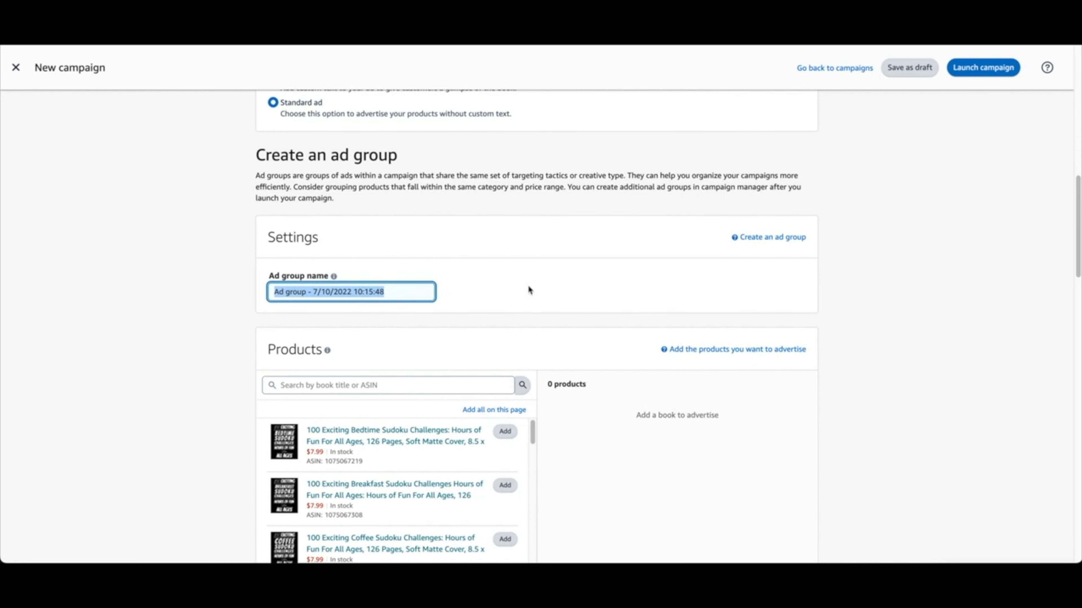
# - Find ASIN B0B4NRLKR3 and add I Am Fearless: A Positive Affirmation Coloring Book For Adults as the advertised product, keeping keyword targeting
pyautogui.scroll(-5, 530, 290)
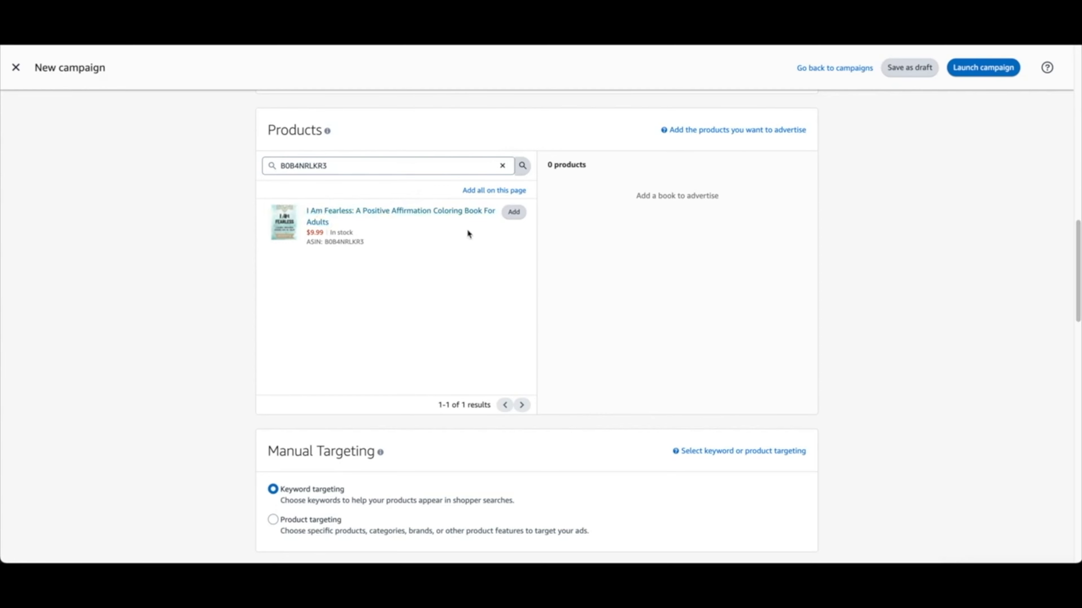
pyautogui.click(513, 212)
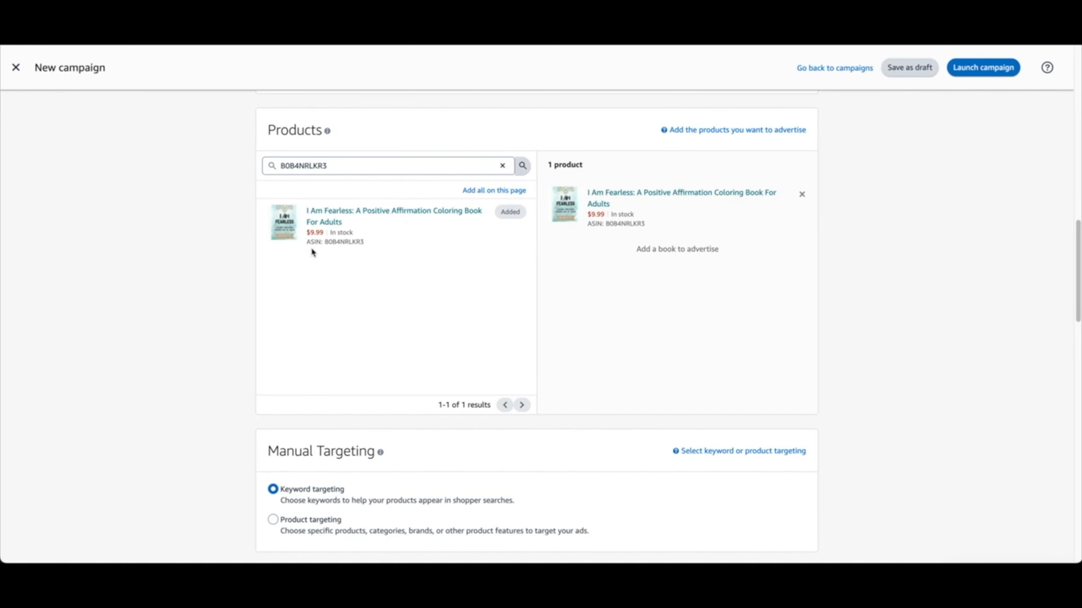
pyautogui.scroll(-1, 750, 220)
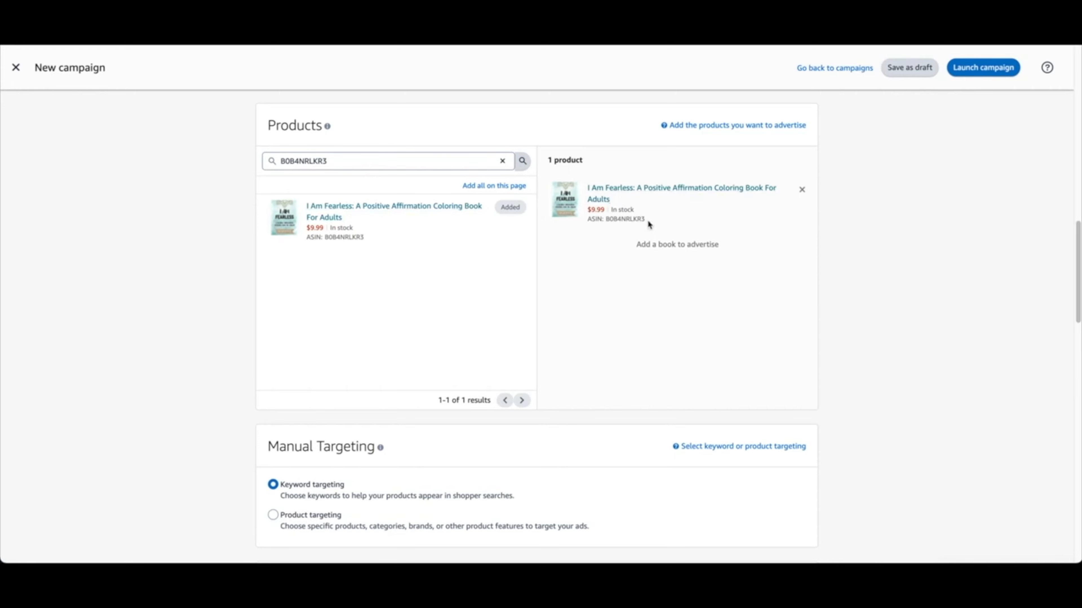
pyautogui.scroll(-5, 613, 249)
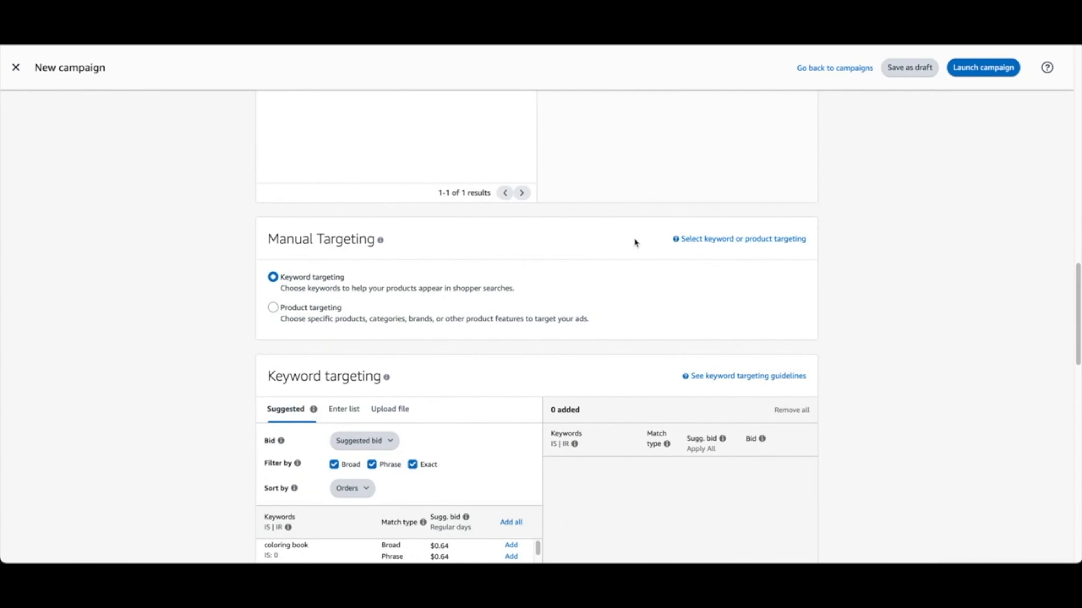
pyautogui.scroll(-2, 635, 241)
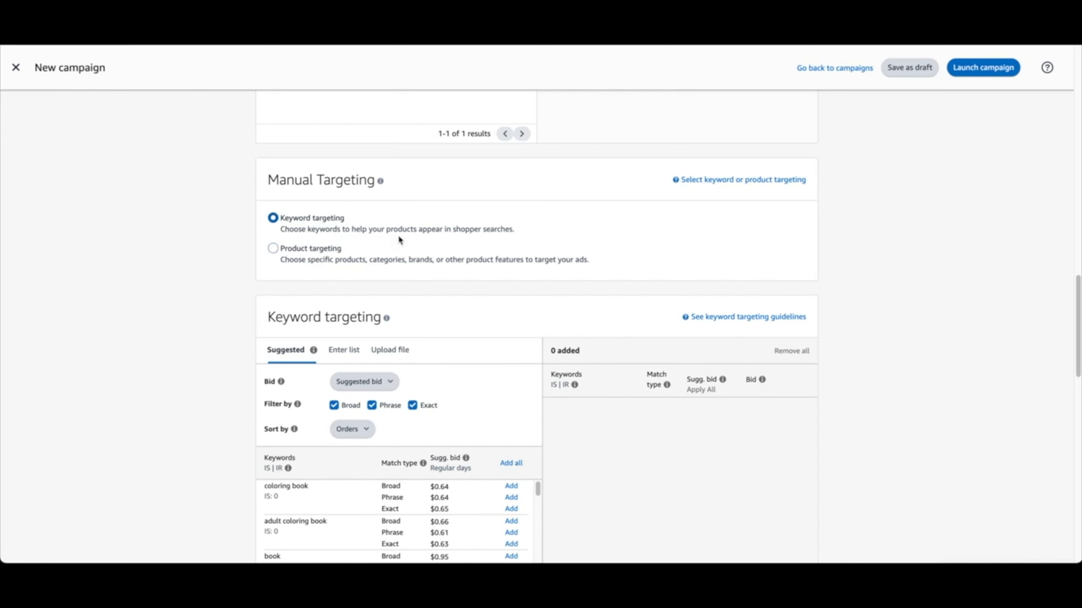
pyautogui.scroll(-4, 553, 244)
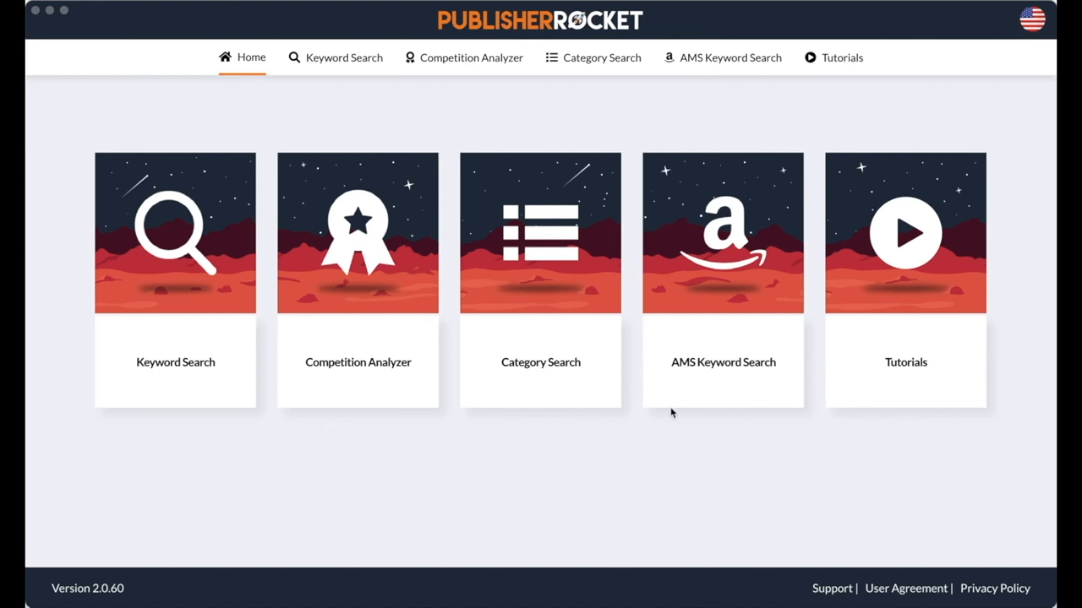
# - Switch to Publisher Rocket, run an AMS keyword search for "positive coloring" and export the results to the Desktop
pyautogui.click(748, 296)
pyautogui.click(767, 276)
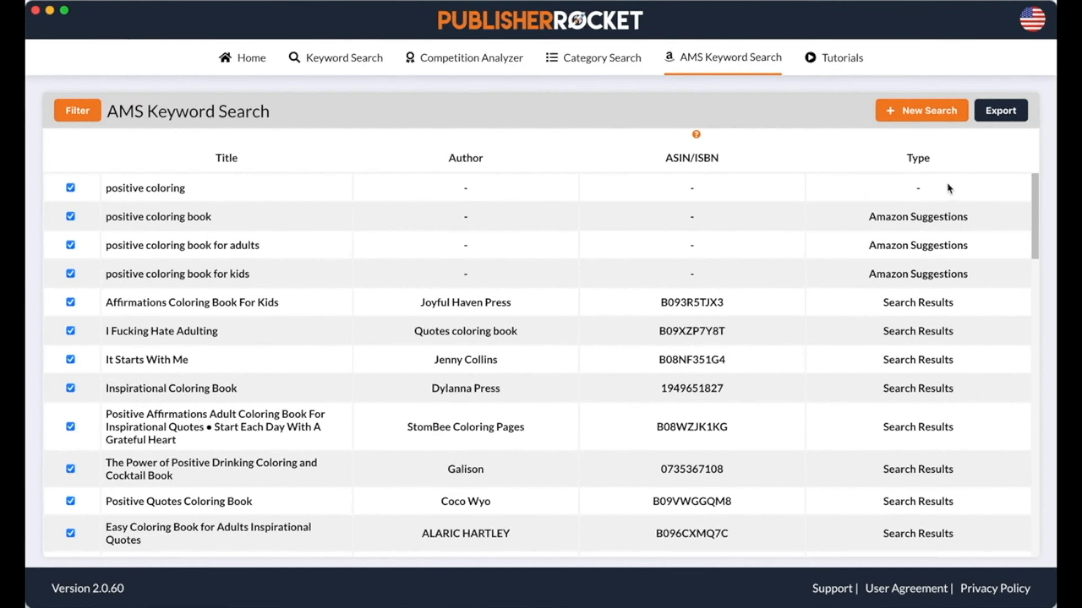
pyautogui.scroll(-5, 1034, 193)
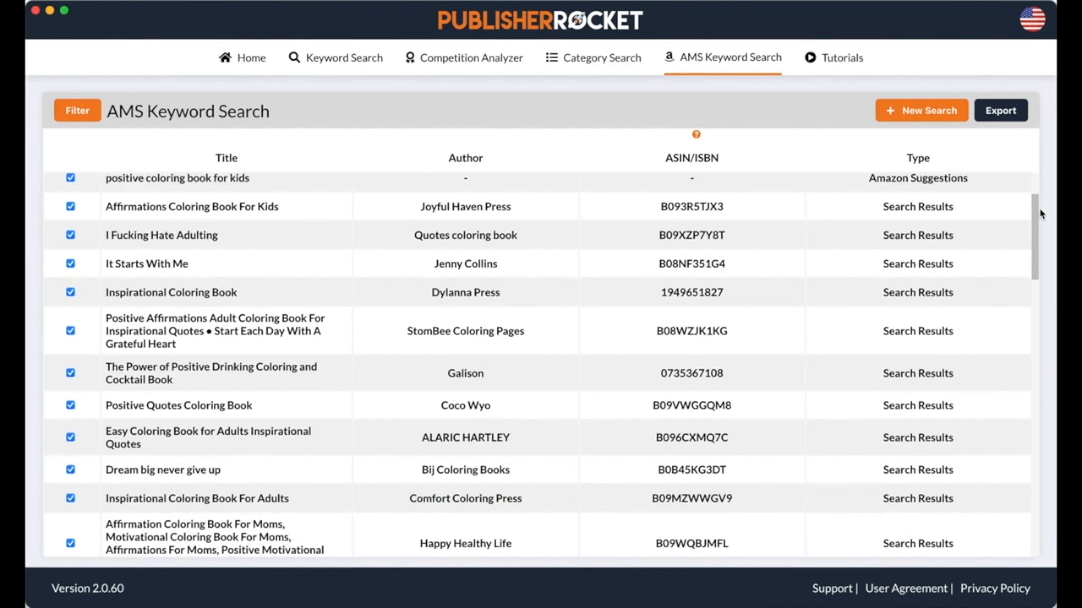
pyautogui.scroll(5, 1038, 207)
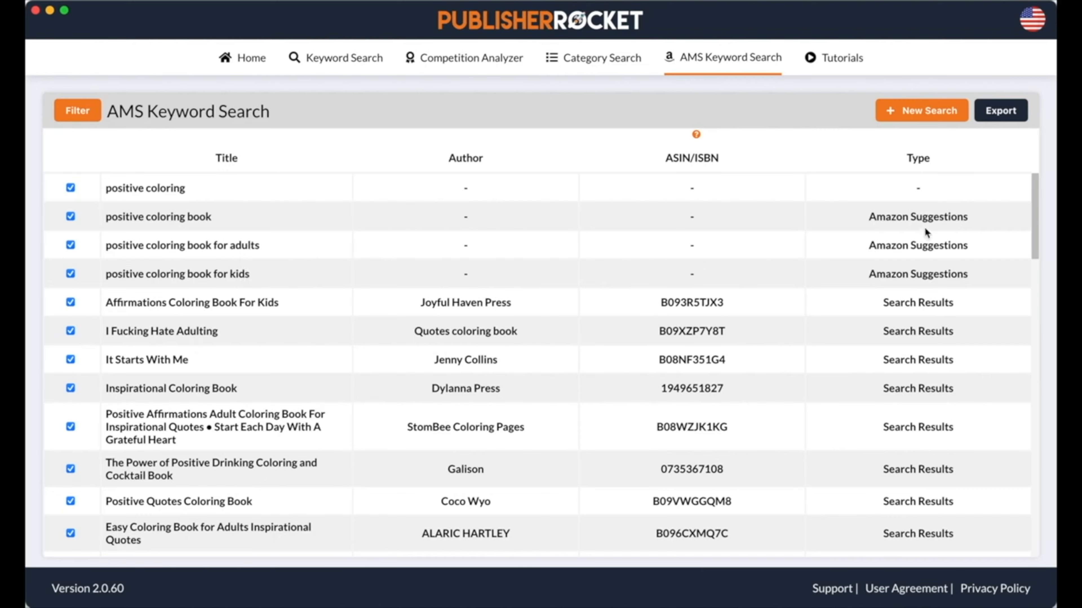
pyautogui.moveTo(1036, 190); pyautogui.dragTo(1049, 469)
pyautogui.click(1001, 112)
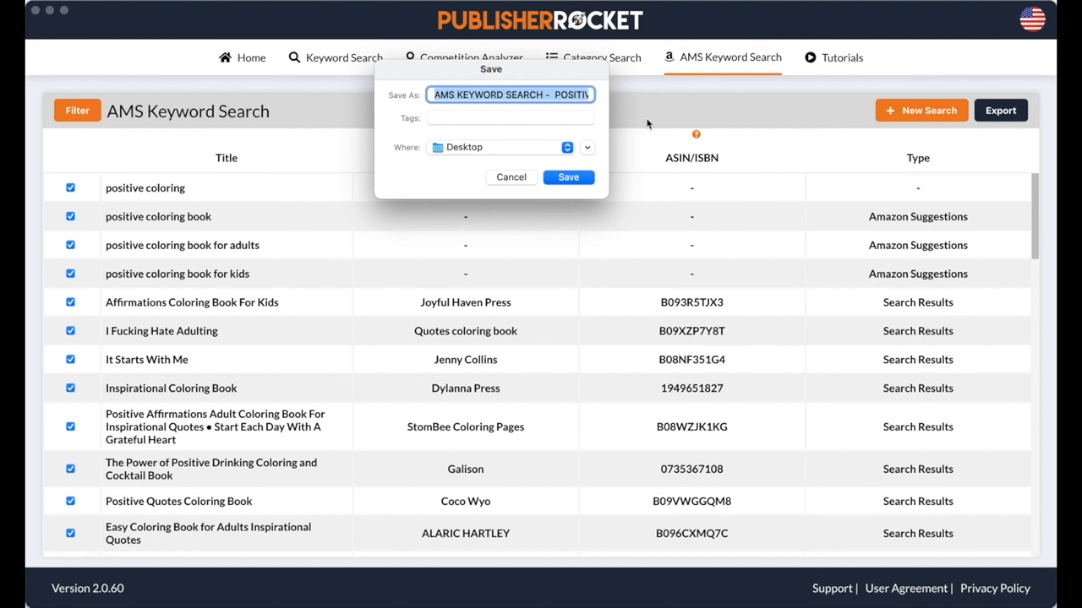
pyautogui.press('Return')
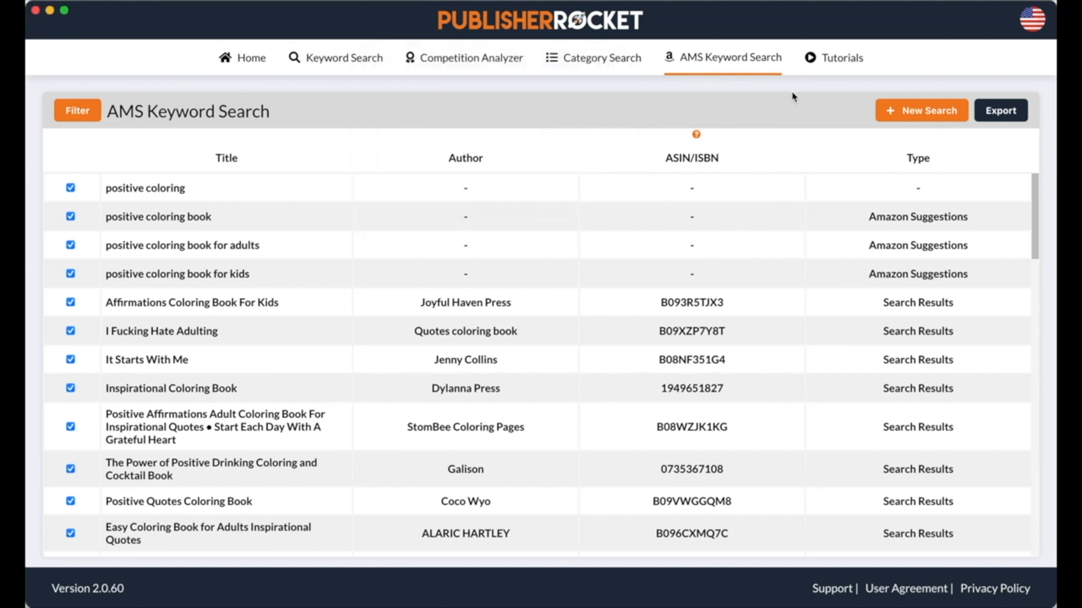
# - Run a new AMS keyword search for "positive" in Books and export the results to the Desktop
pyautogui.click(947, 111)
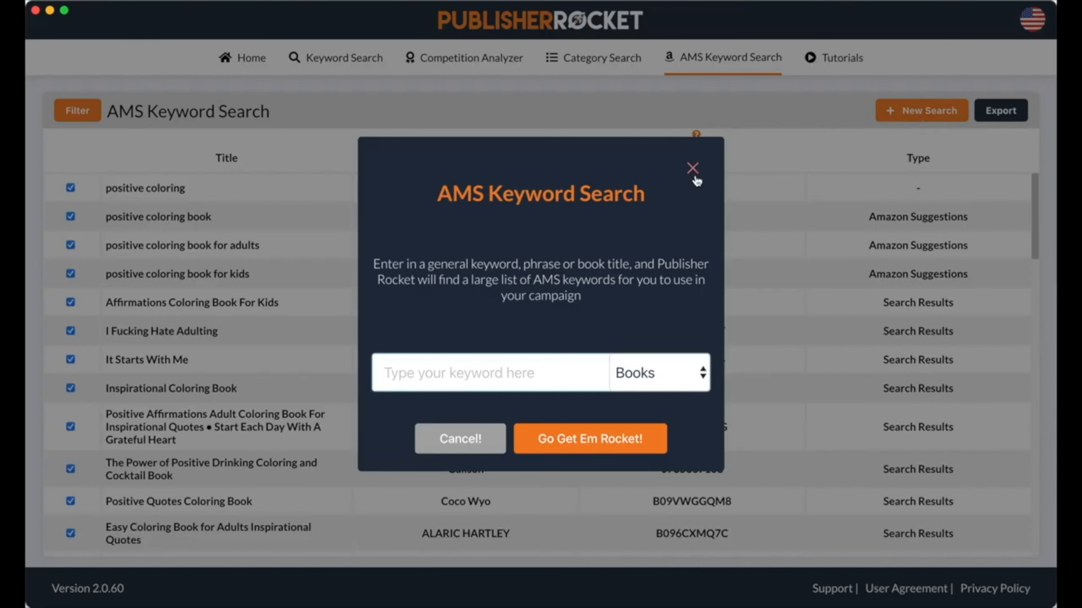
pyautogui.write('positive')
pyautogui.press('Return')
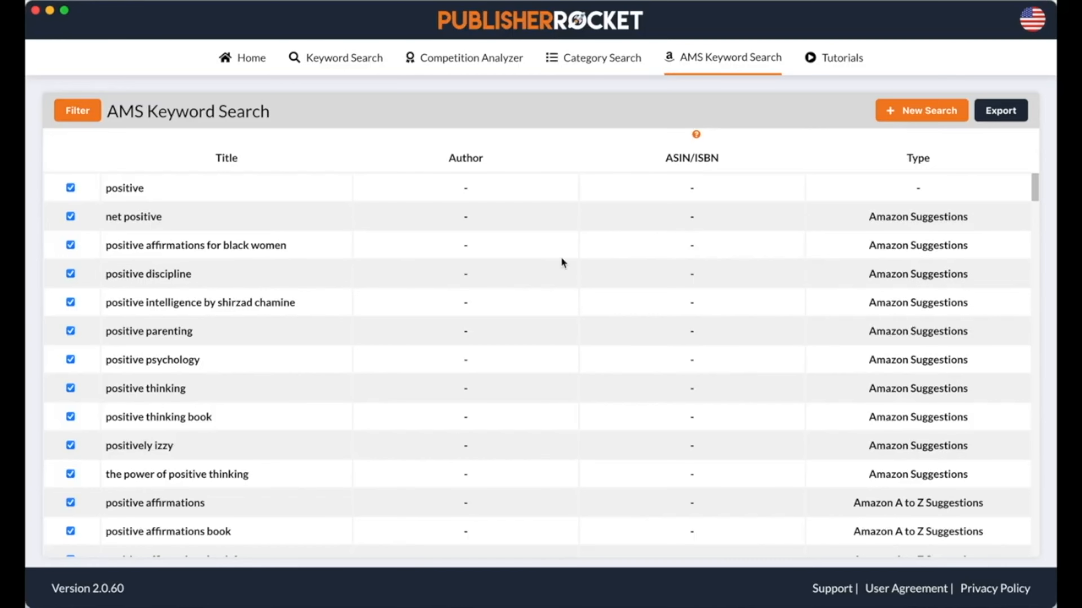
pyautogui.moveTo(1040, 195); pyautogui.dragTo(1044, 221)
pyautogui.click(1016, 116)
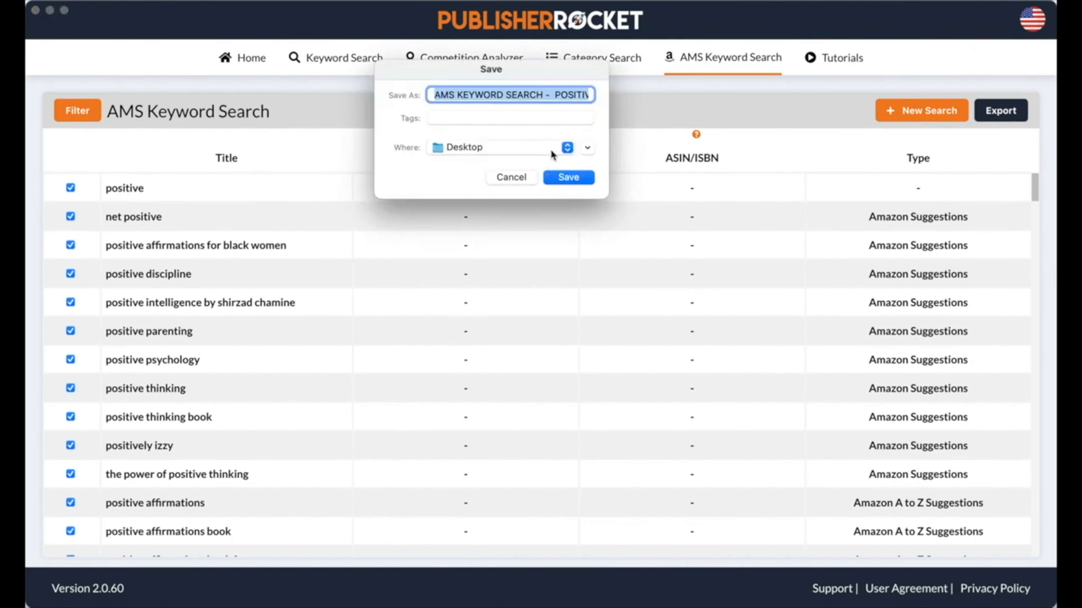
pyautogui.click(567, 178)
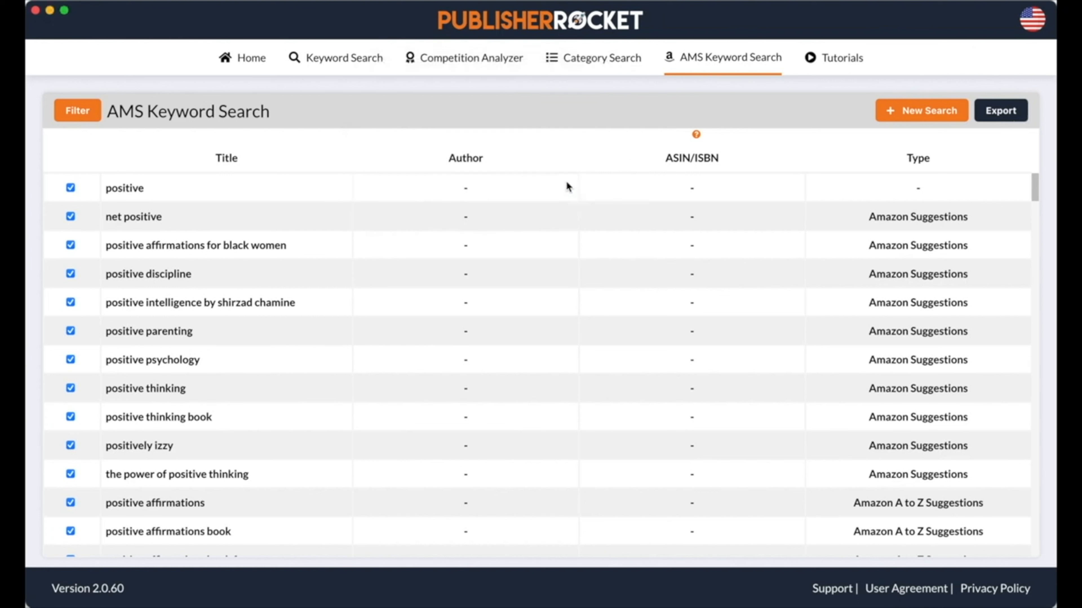
# - Run a new AMS keyword search for "affirmation" in Books and export the resulting keyword list
pyautogui.click(905, 122)
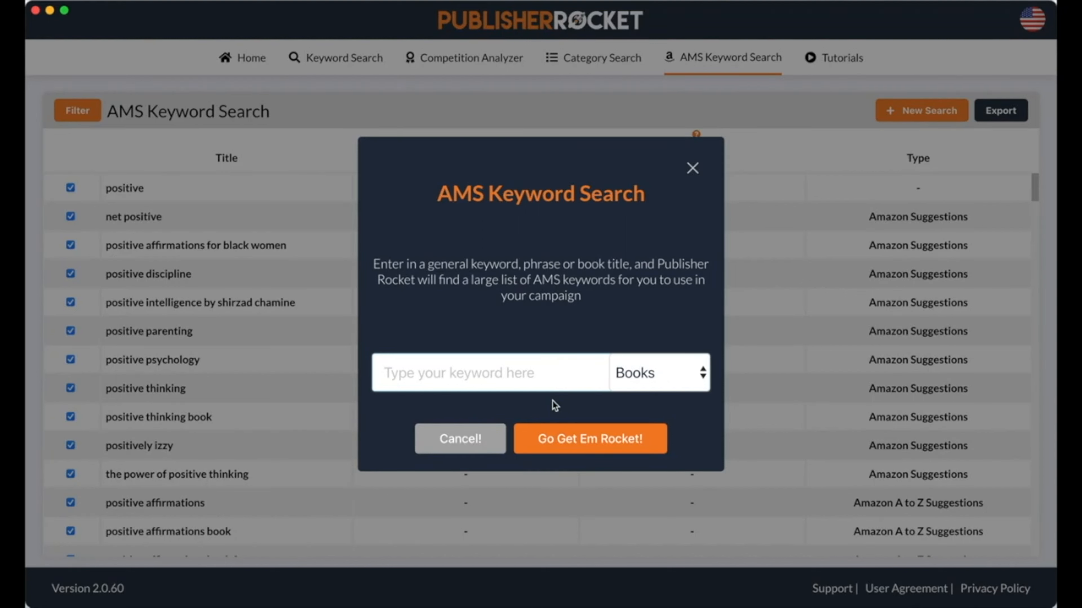
pyautogui.write('affirm')
pyautogui.press('Return')
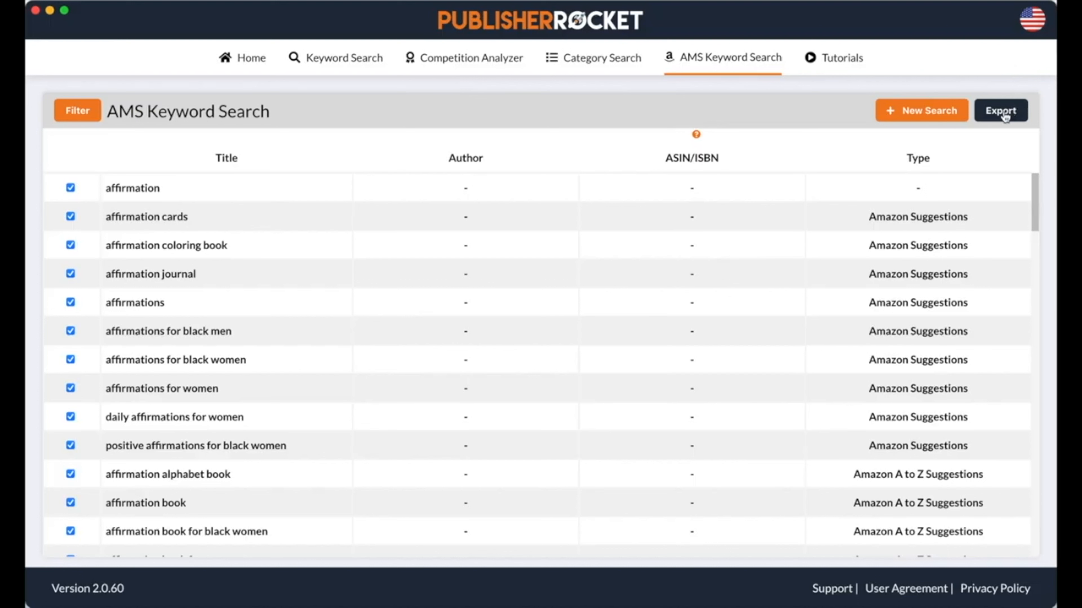
pyautogui.click(1002, 110)
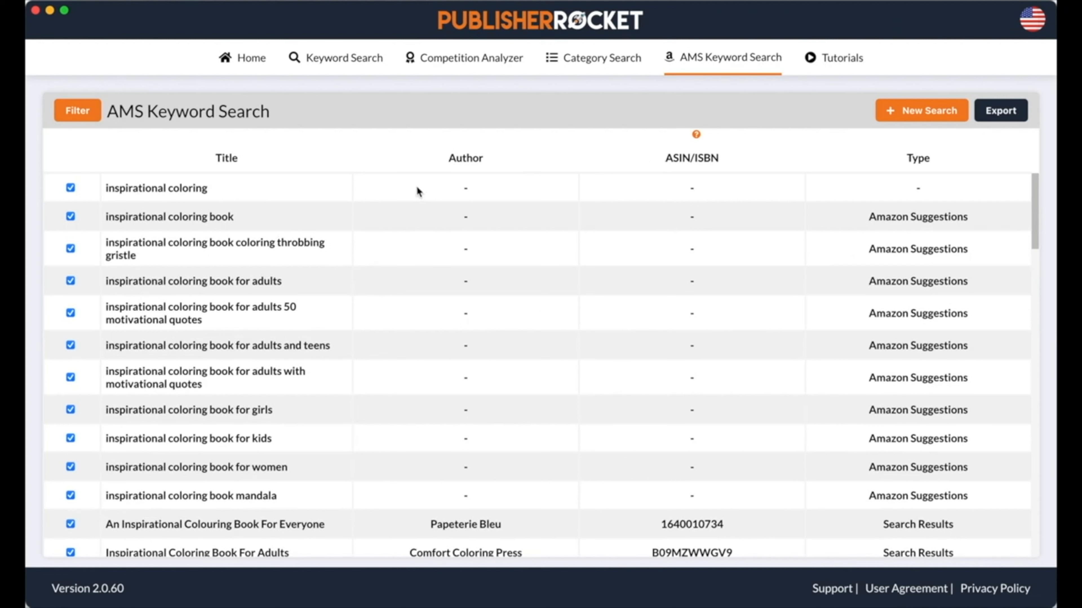
# - Look through the titles, authors and ASINs in the AMS keyword results for "inspirational coloring"
pyautogui.click(917, 111)
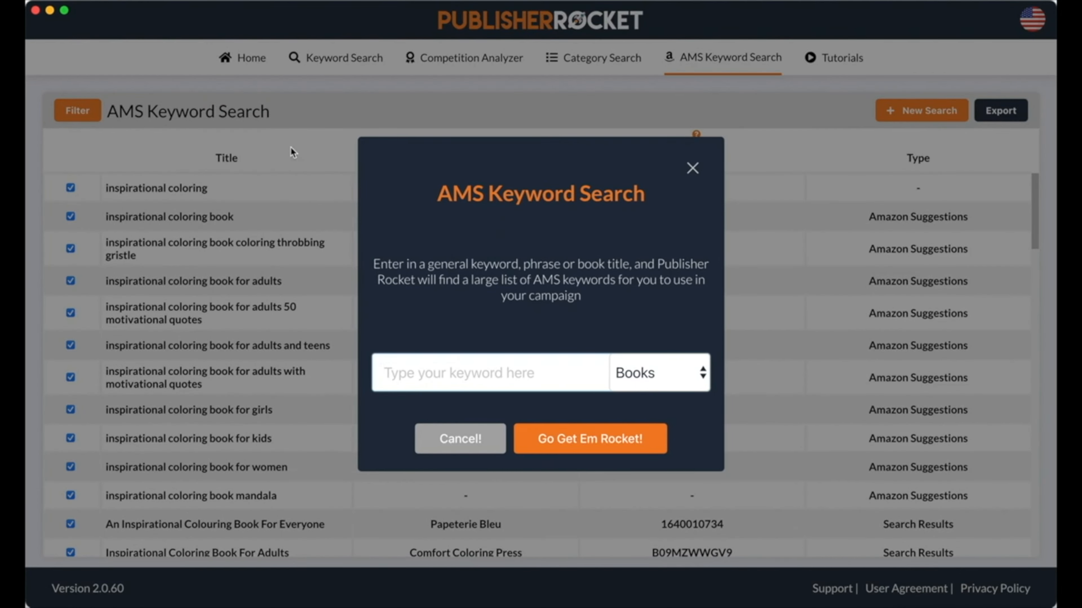
pyautogui.click(696, 168)
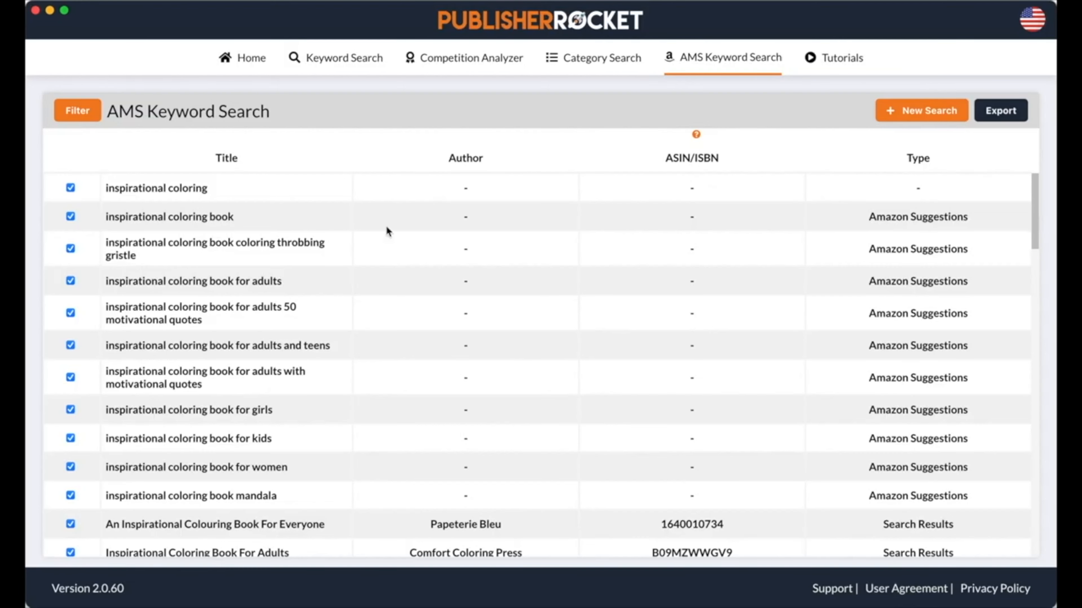
pyautogui.moveTo(1033, 187); pyautogui.dragTo(1036, 320)
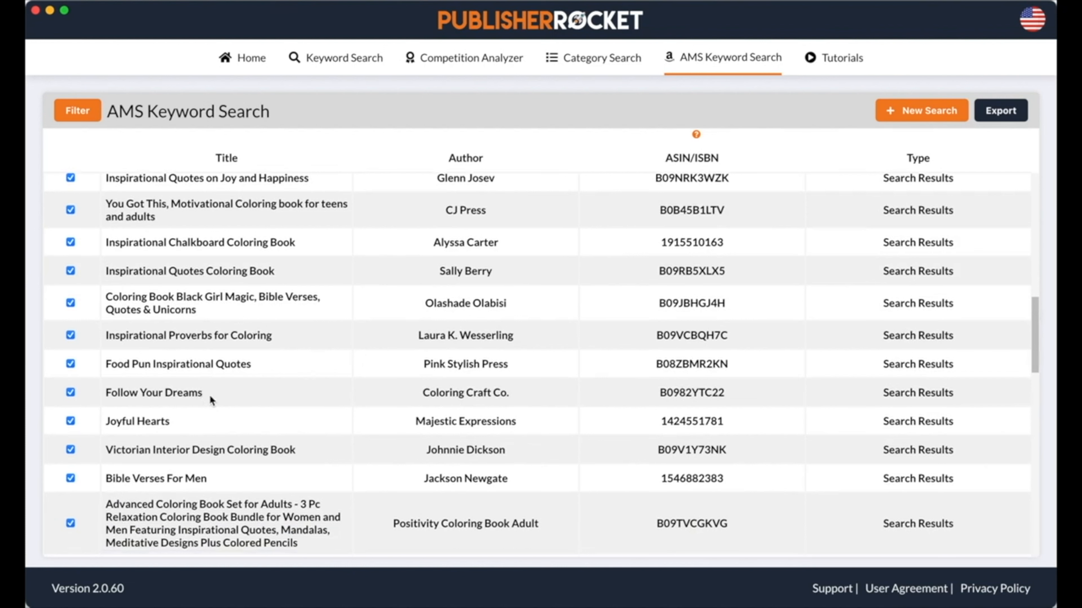
pyautogui.scroll(-5, 359, 380)
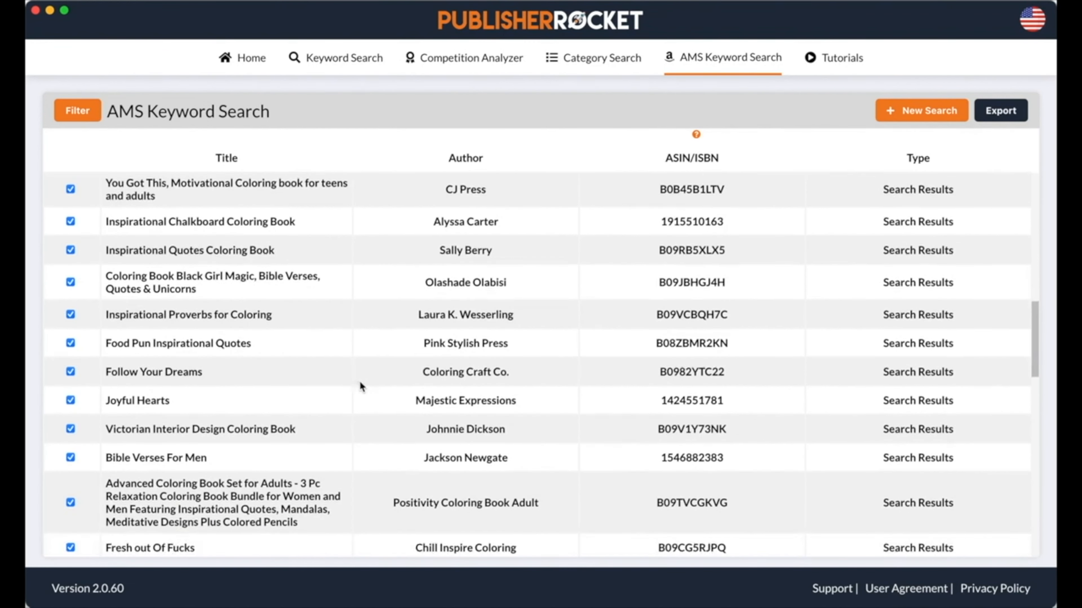
pyautogui.scroll(-1, 362, 383)
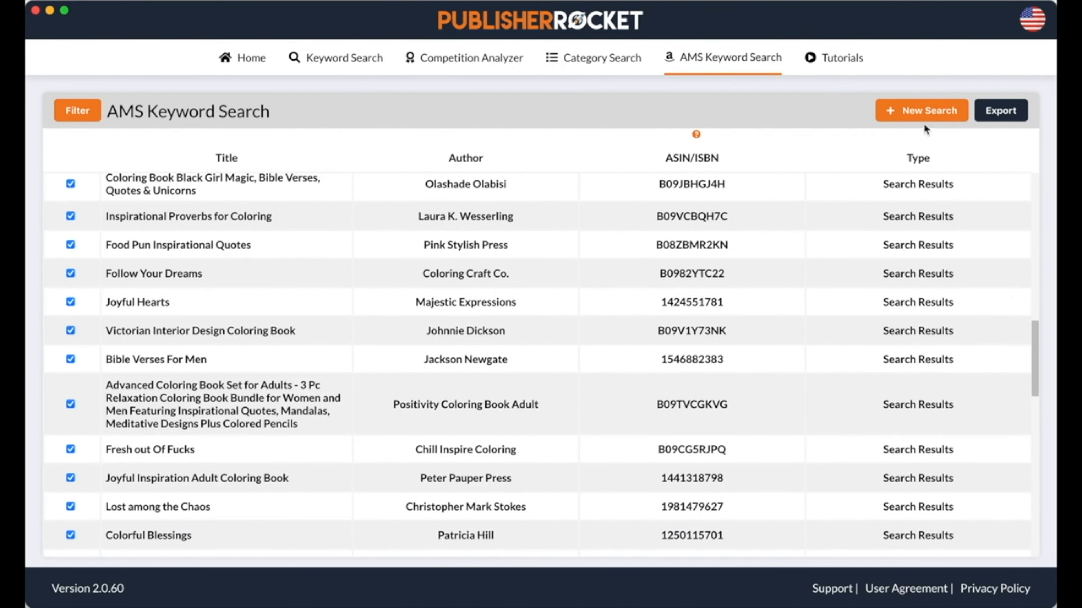
pyautogui.scroll(-5, 434, 241)
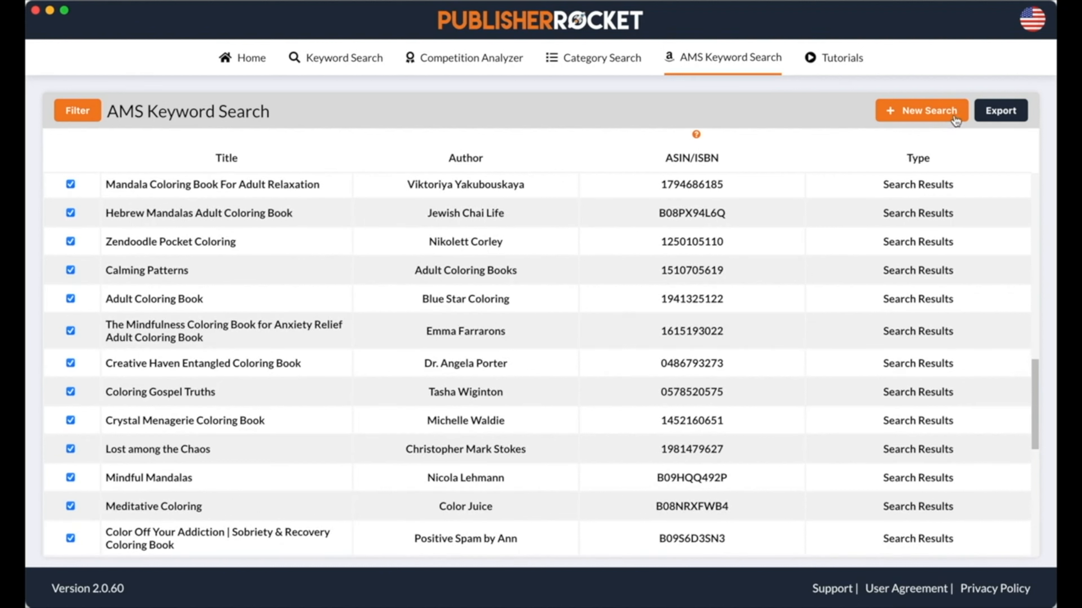
pyautogui.scroll(-10, 477, 386)
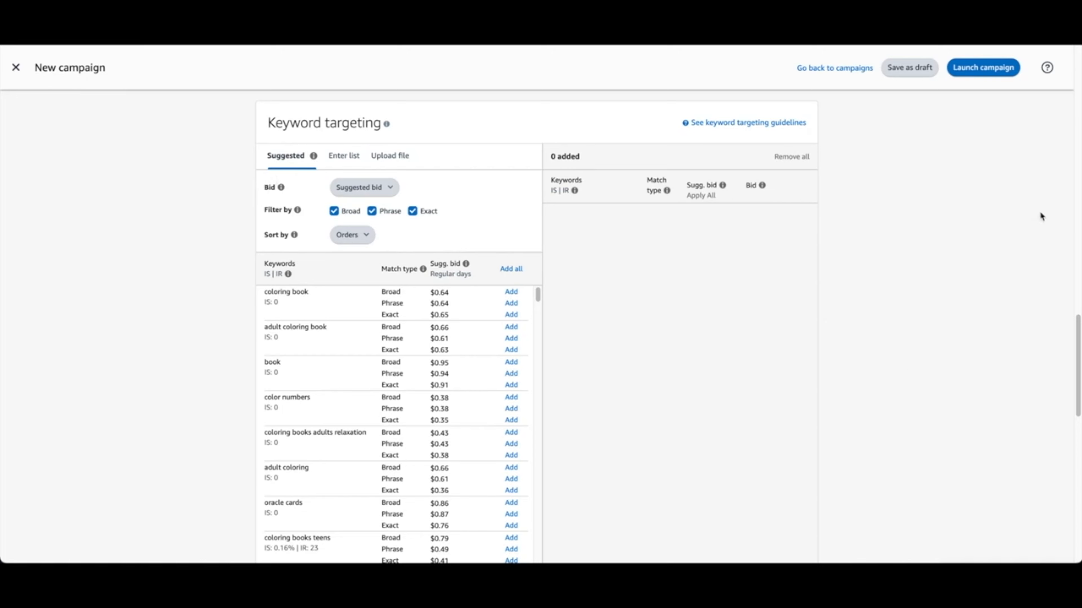
# - Add the suggested keyword "coloring book" with broad match to the campaign's keyword targeting
pyautogui.scroll(-1, 617, 328)
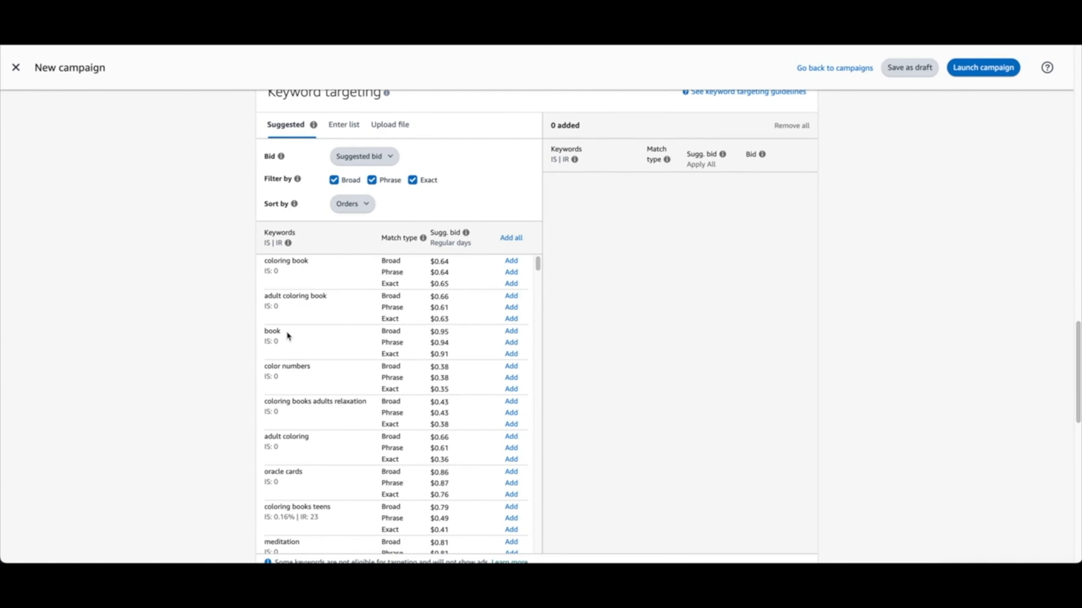
pyautogui.moveTo(539, 267)
pyautogui.mouseDown()
pyautogui.moveTo(540, 288)
pyautogui.moveTo(542, 257)
pyautogui.mouseUp()
pyautogui.click(511, 261)
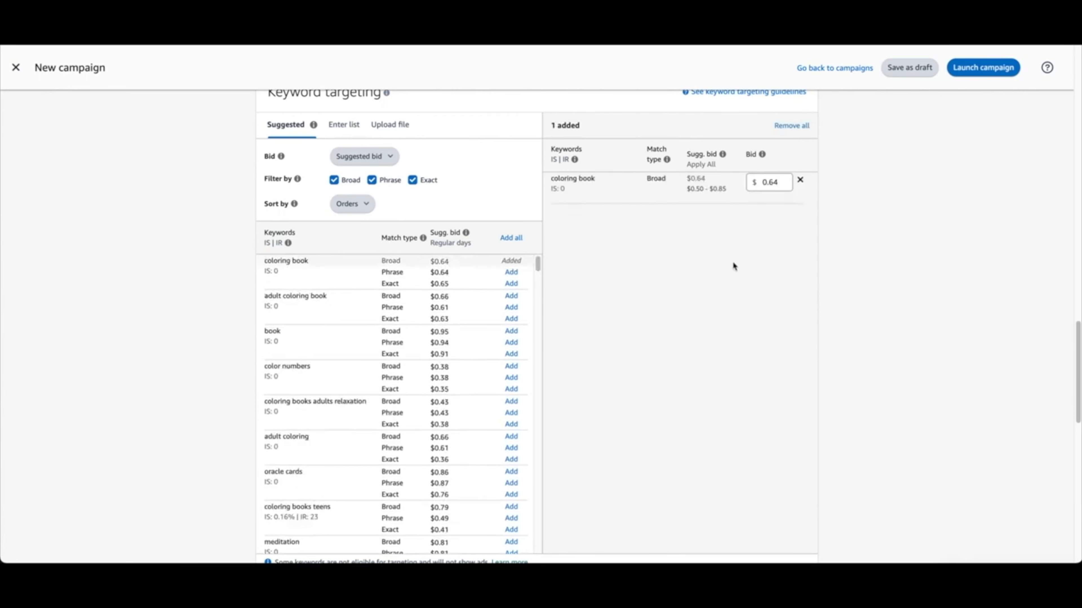
pyautogui.moveTo(537, 265)
pyautogui.mouseDown()
pyautogui.moveTo(539, 275)
pyautogui.moveTo(536, 252)
pyautogui.mouseUp()
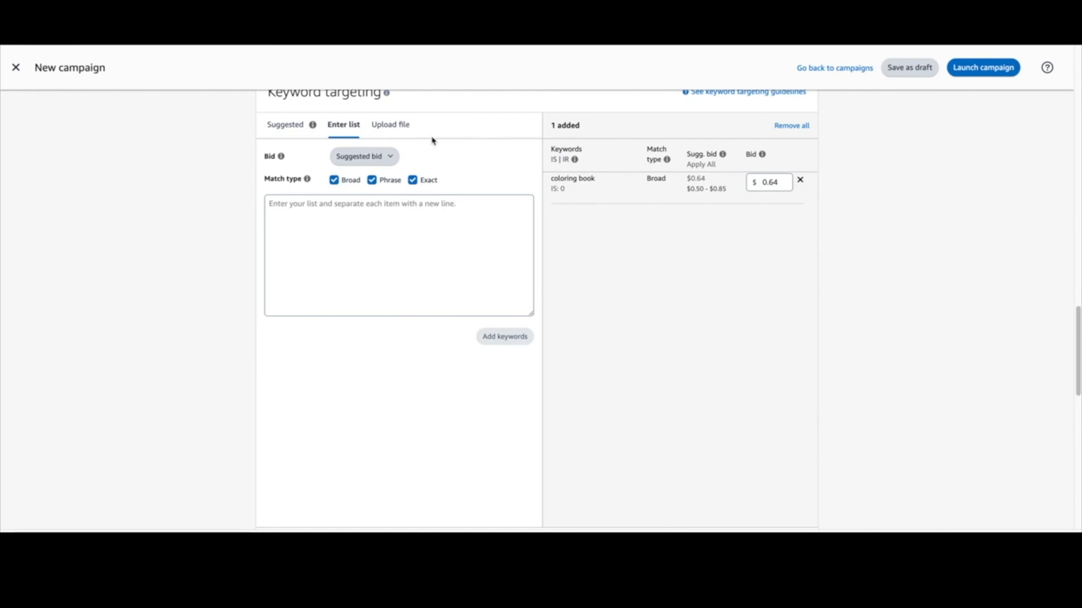
# - Change keyword targeting to manual list entry and set the added "coloring book" keyword's bid to $0.10
pyautogui.click(381, 160)
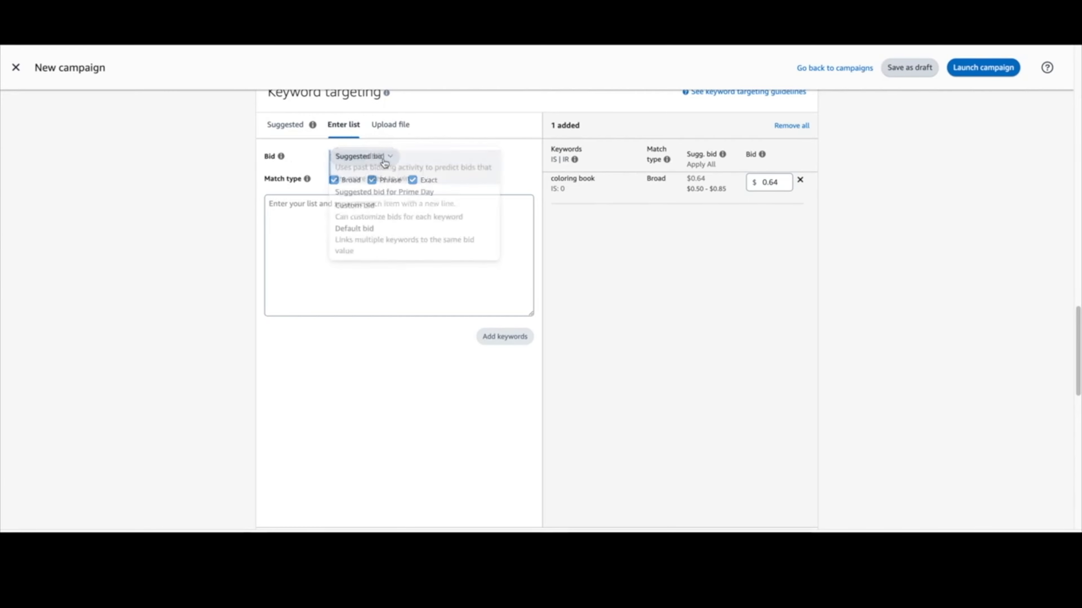
pyautogui.click(503, 145)
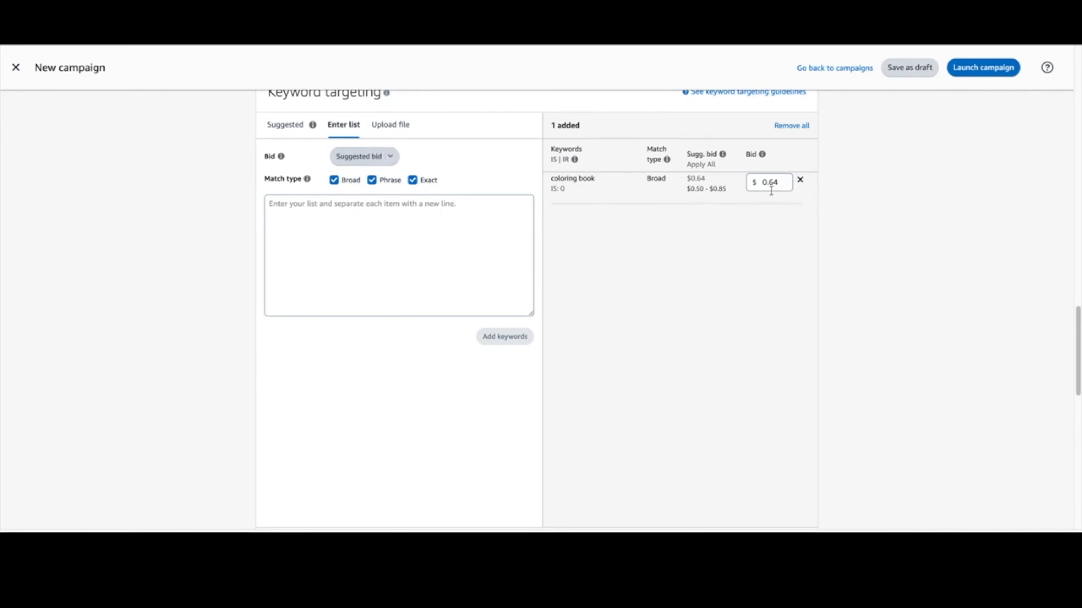
pyautogui.click(780, 187)
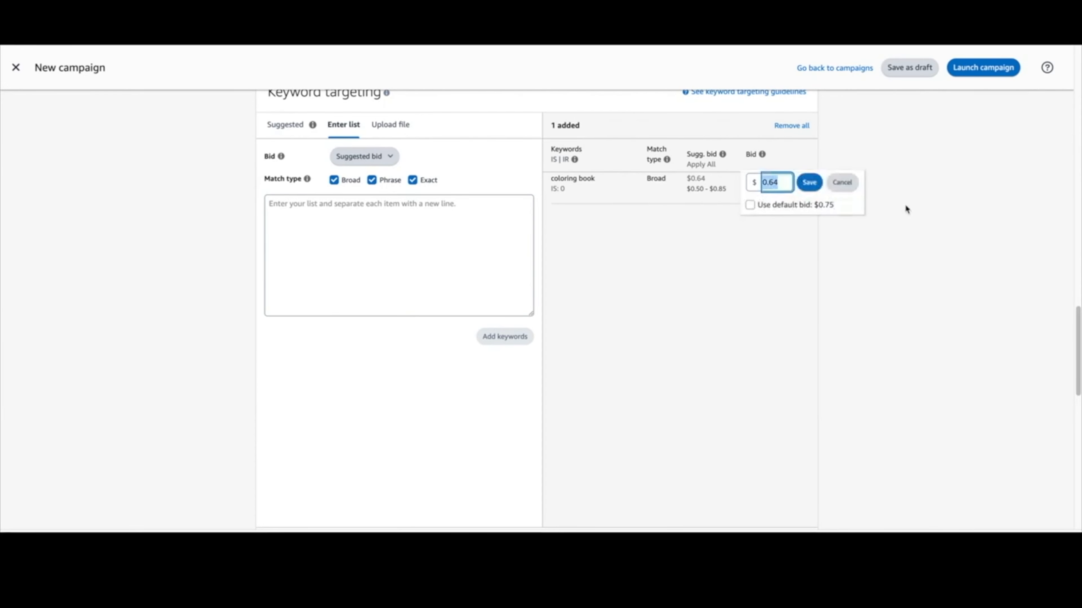
pyautogui.write('0.10')
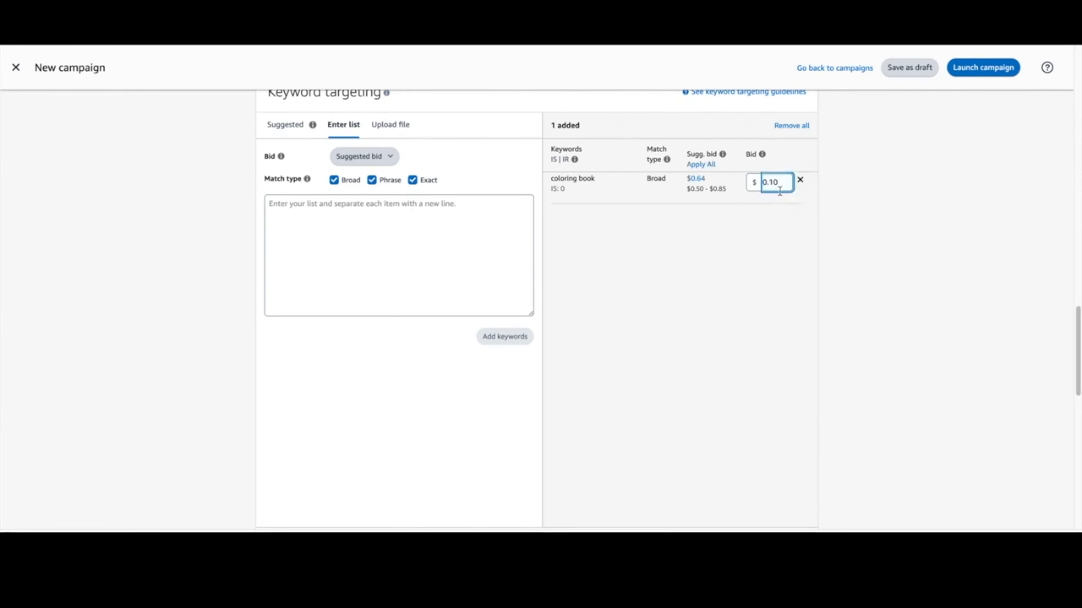
pyautogui.click(830, 185)
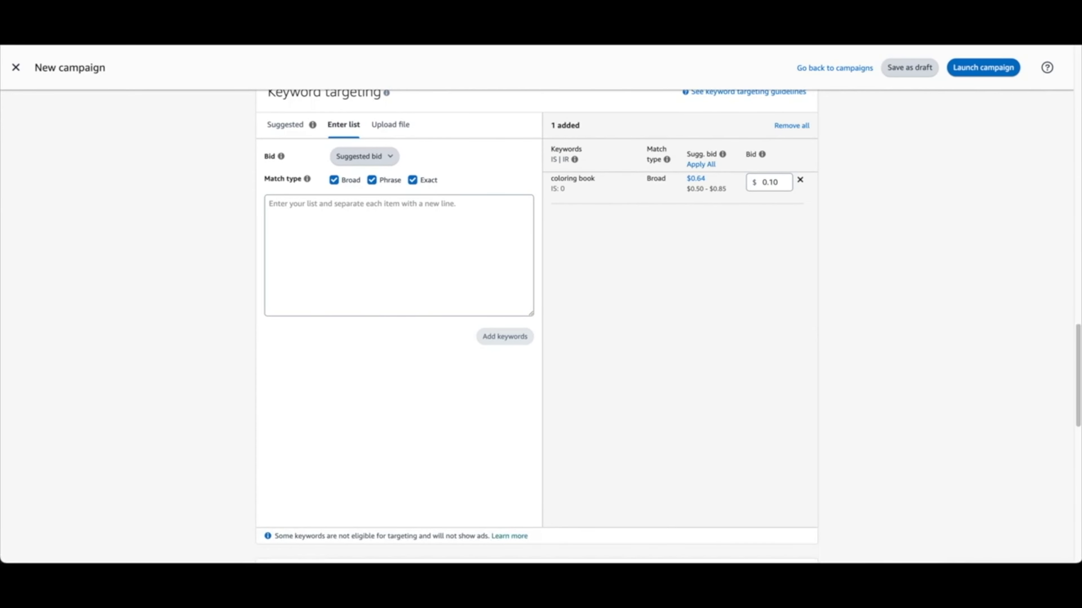
# - Switch to the "inspirational coloring" AMS keyword spreadsheet and copy every entry in the Title column below the header
pyautogui.press('super+Tab')
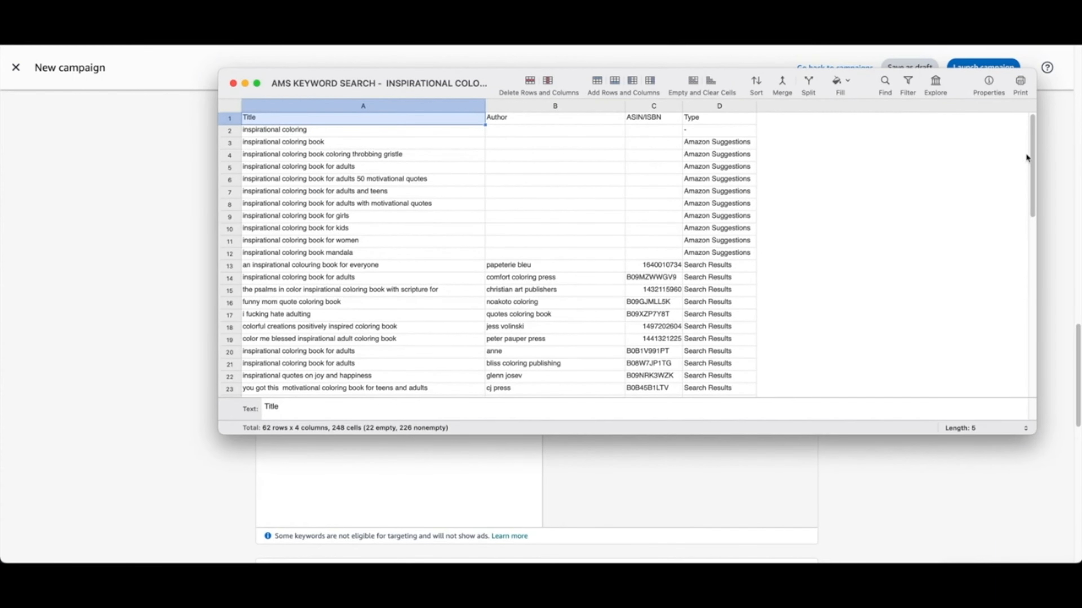
pyautogui.scroll(-5, 1025, 162)
pyautogui.scroll(-13, 1039, 194)
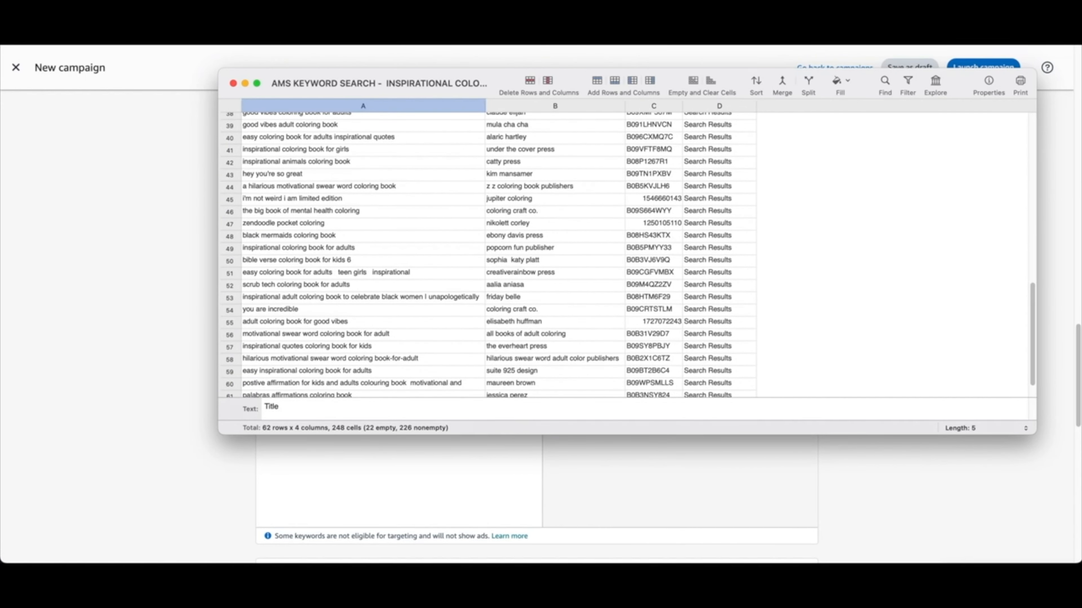
pyautogui.scroll(18, 398, 243)
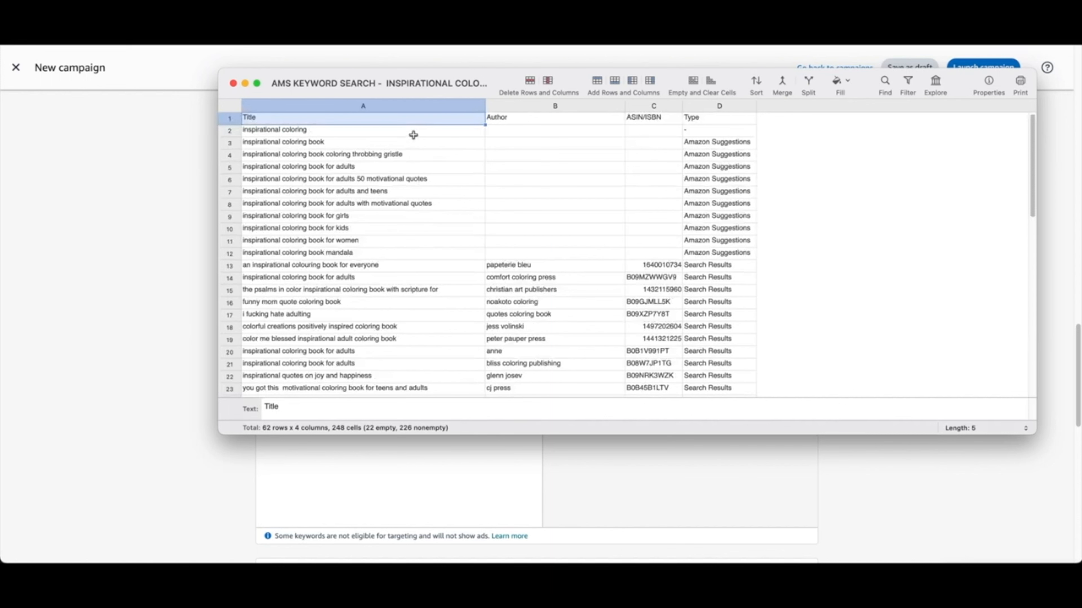
pyautogui.click(340, 133)
pyautogui.click(543, 195)
pyautogui.moveTo(422, 141); pyautogui.dragTo(345, 386)
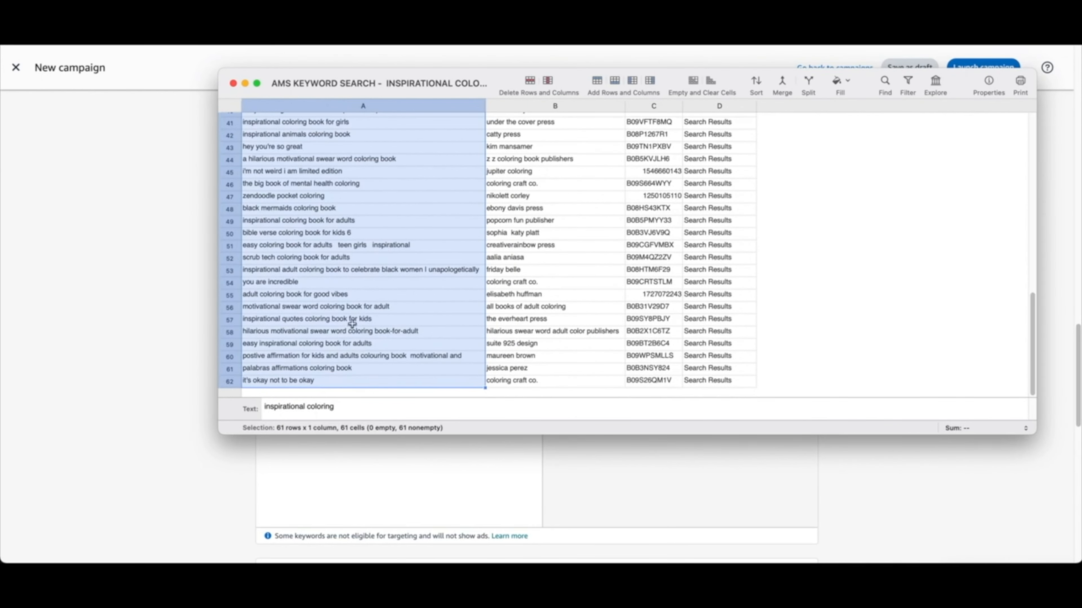
# - Return to the campaign and add the copied titles as keywords, using a $0.10 bid for those without a suggested bid
pyautogui.click(136, 287)
pyautogui.click(340, 240)
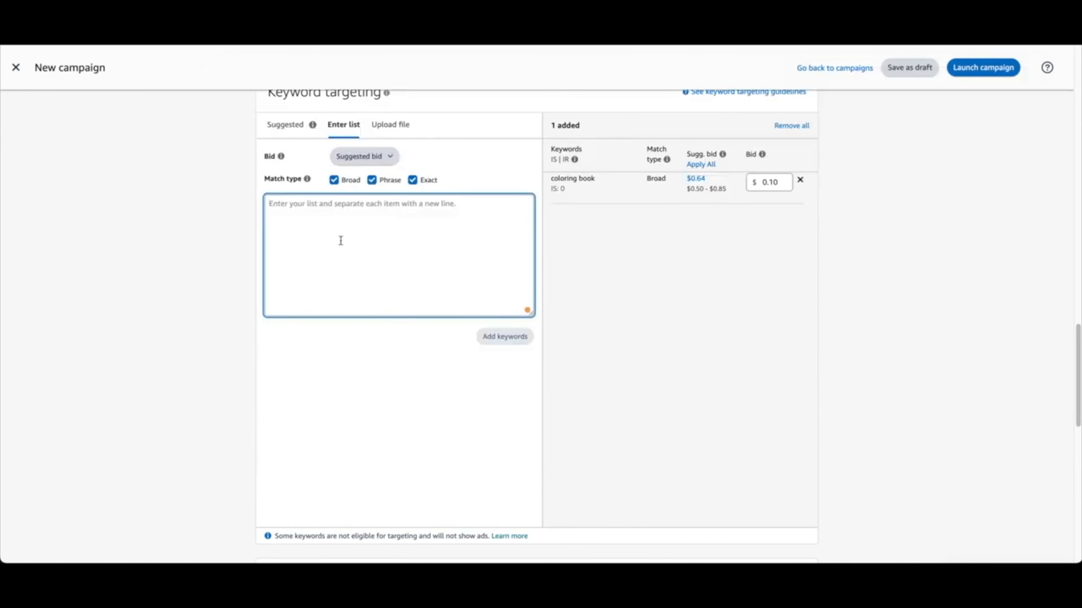
pyautogui.hotkey('ctrl', 'v')
pyautogui.click(519, 339)
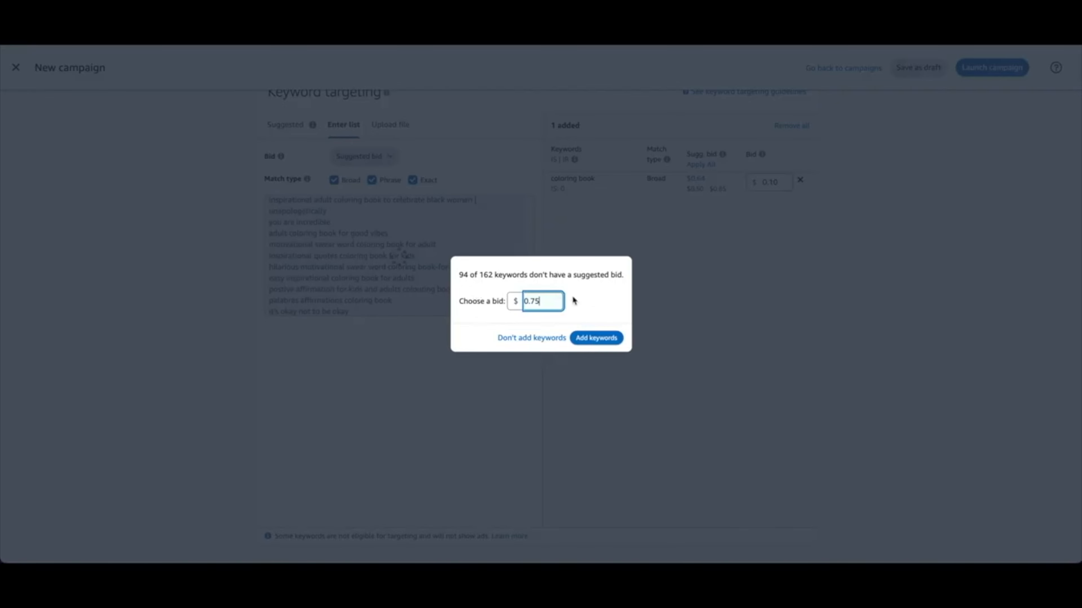
pyautogui.moveTo(556, 301); pyautogui.dragTo(531, 303)
pyautogui.write('10')
pyautogui.click(602, 339)
# - Set the keyword list to a custom bid of $0.10 and clear the entered titles from the list
pyautogui.click(374, 161)
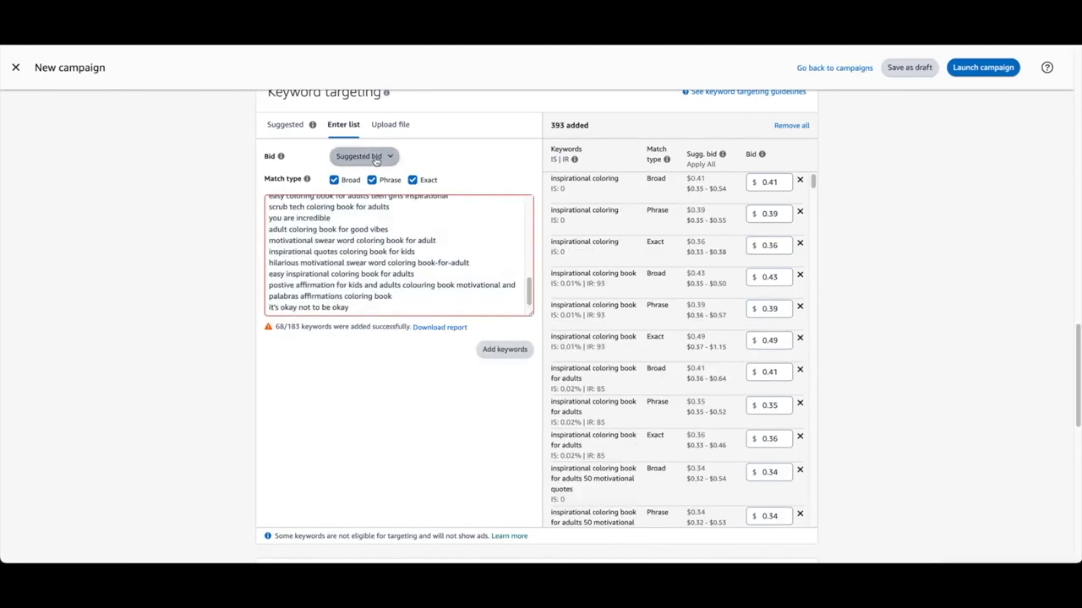
pyautogui.click(366, 208)
pyautogui.moveTo(419, 156); pyautogui.dragTo(609, 143)
pyautogui.write('10')
pyautogui.click(389, 416)
pyautogui.moveTo(370, 307); pyautogui.dragTo(186, 84)
pyautogui.press('BackSpace')
pyautogui.click(962, 310)
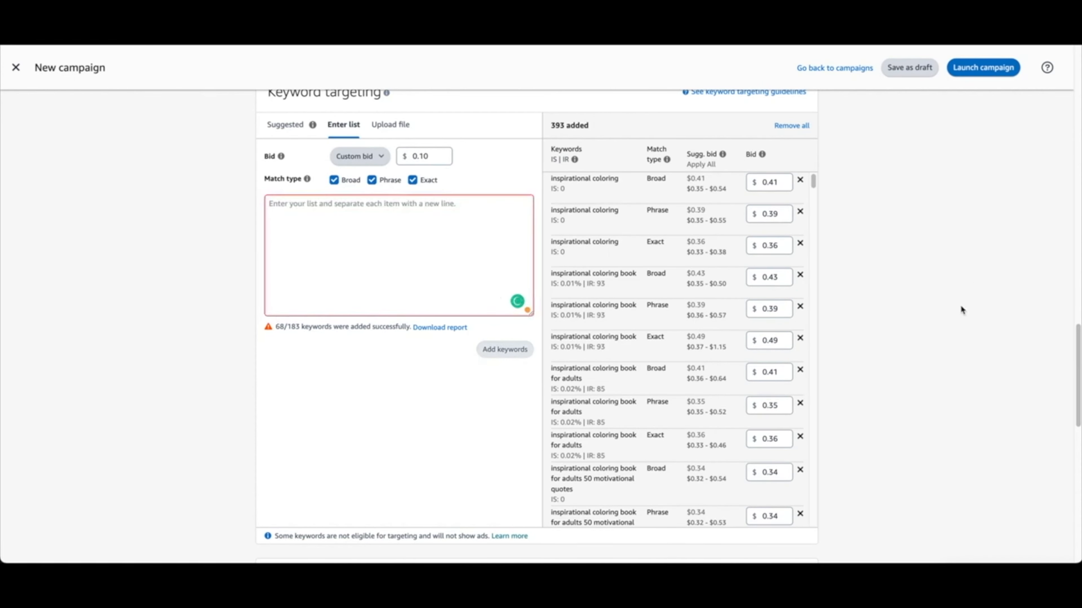
# - Copy the titles from the "mindfulness coloring" spreadsheet and add them as campaign keywords at the custom bid
pyautogui.press('super+Tab')
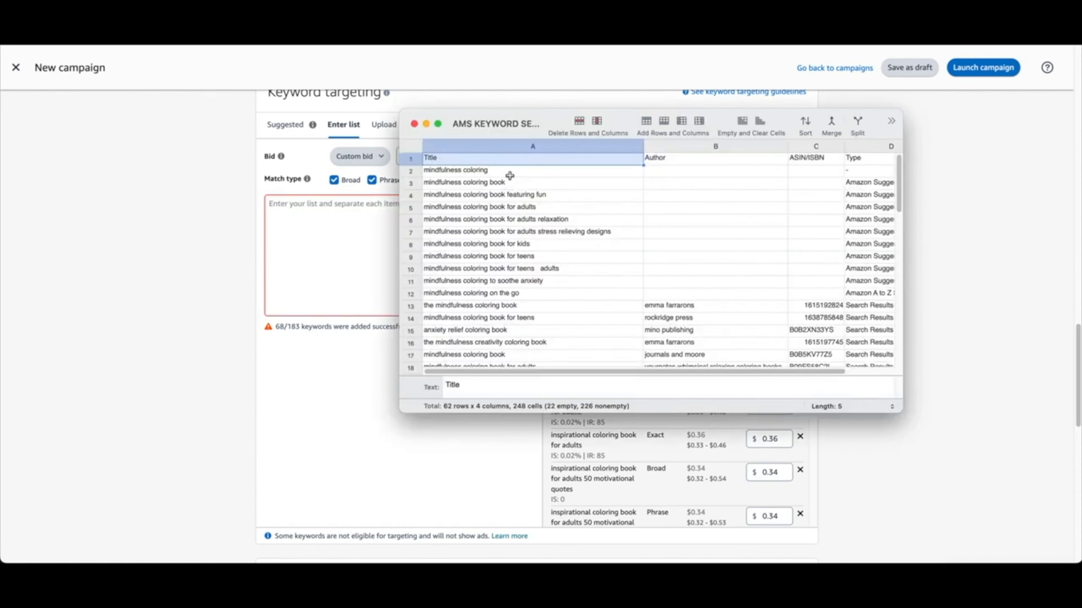
pyautogui.click(509, 174)
pyautogui.moveTo(509, 174); pyautogui.dragTo(508, 424)
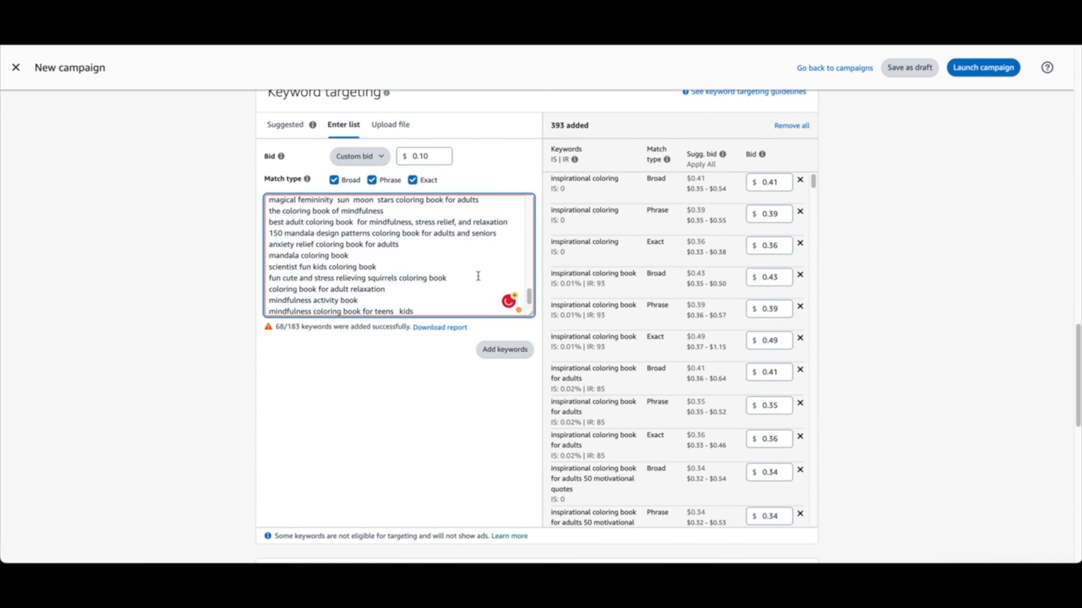
pyautogui.click(505, 352)
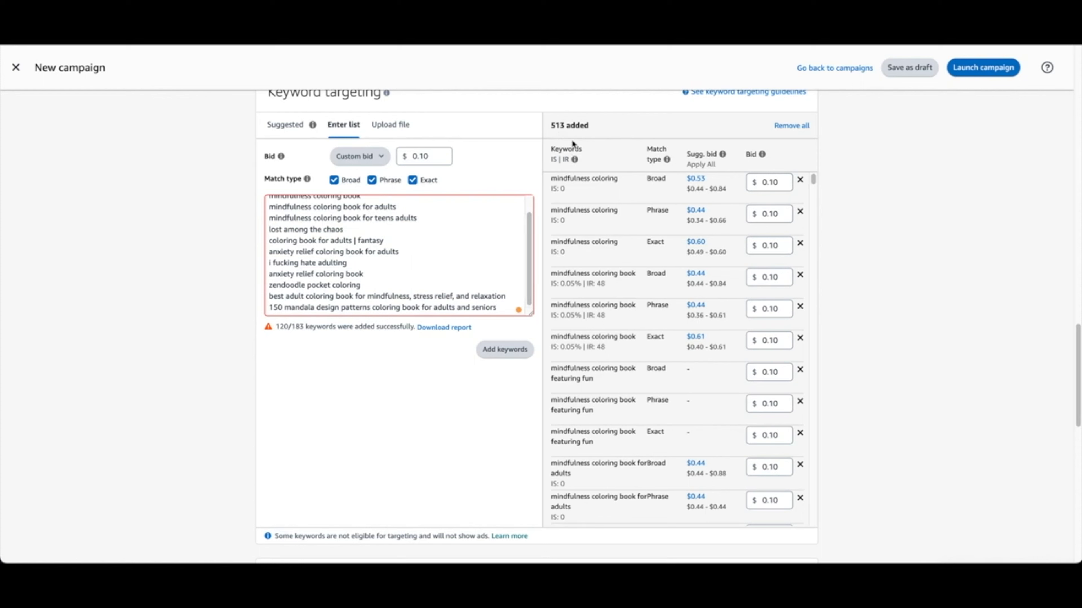
# - Clear the keyword entry list and remove the irrelevant "simply shapes" keywords from the added keywords
pyautogui.click(514, 258)
pyautogui.press('super+a')
pyautogui.press('BackSpace')
pyautogui.moveTo(812, 179); pyautogui.dragTo(811, 237)
pyautogui.scroll(-1, 812, 240)
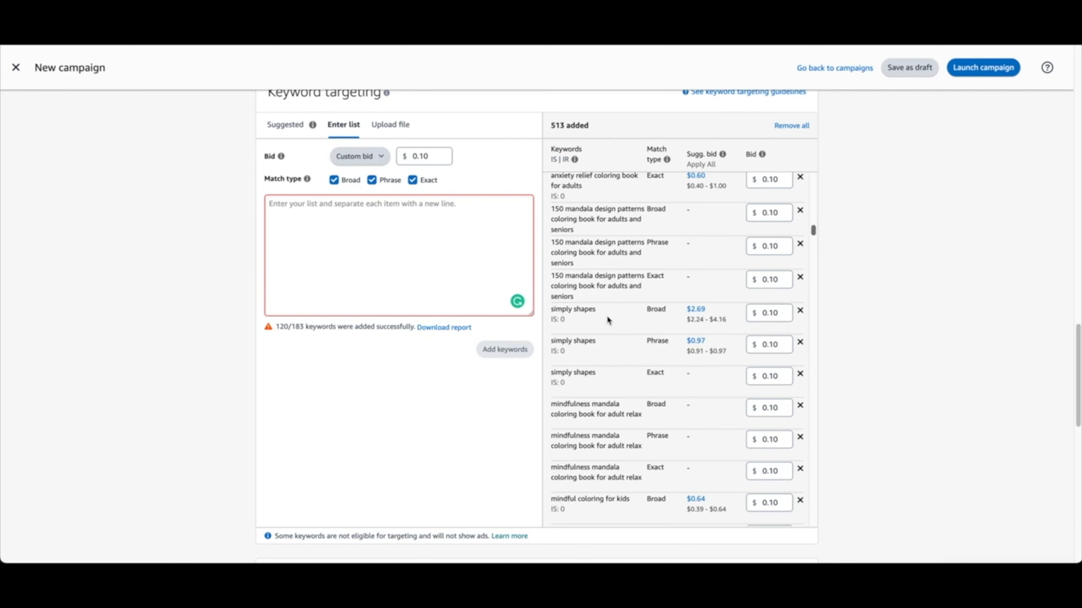
pyautogui.click(801, 311)
# - Copy the titles from the exported "positive" keyword results and add them as campaign keywords at the custom bid
pyautogui.click(415, 233)
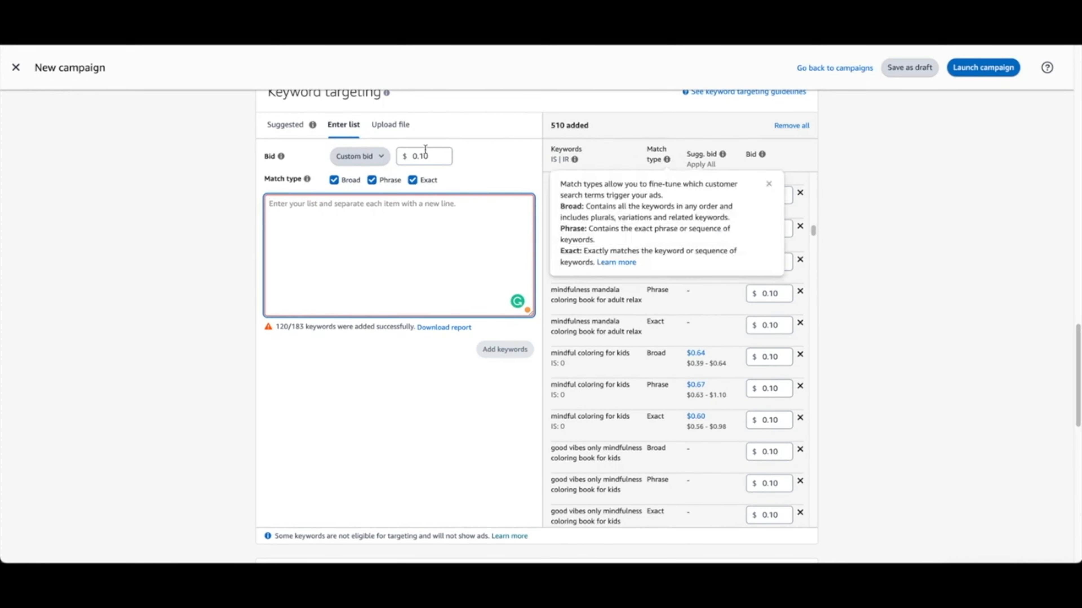
pyautogui.moveTo(813, 234); pyautogui.dragTo(814, 292)
pyautogui.press('super+Tab')
pyautogui.click(430, 140)
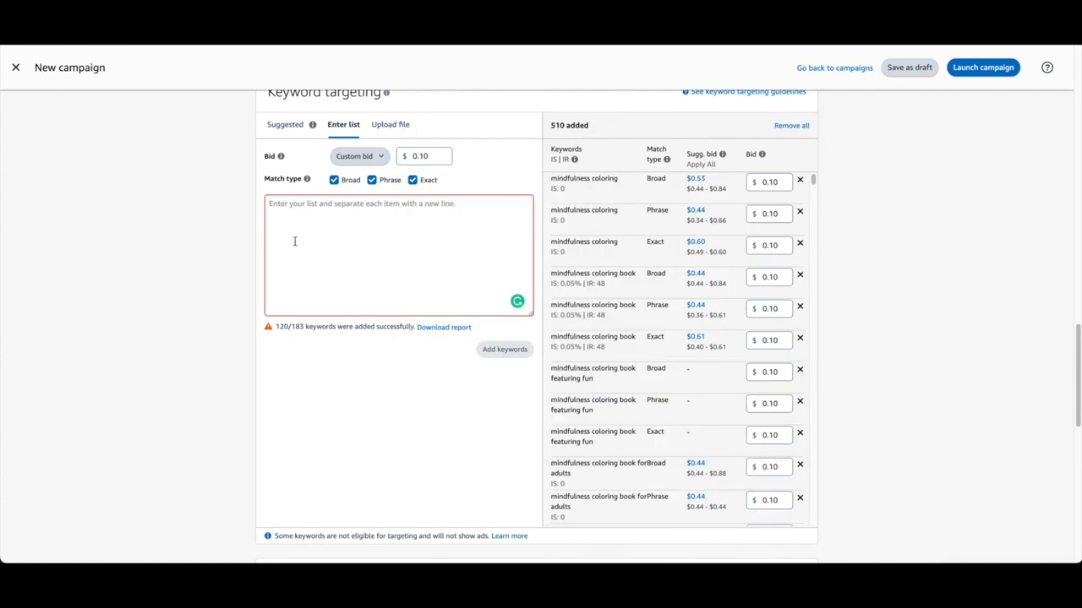
pyautogui.click(317, 220)
pyautogui.press('super+v')
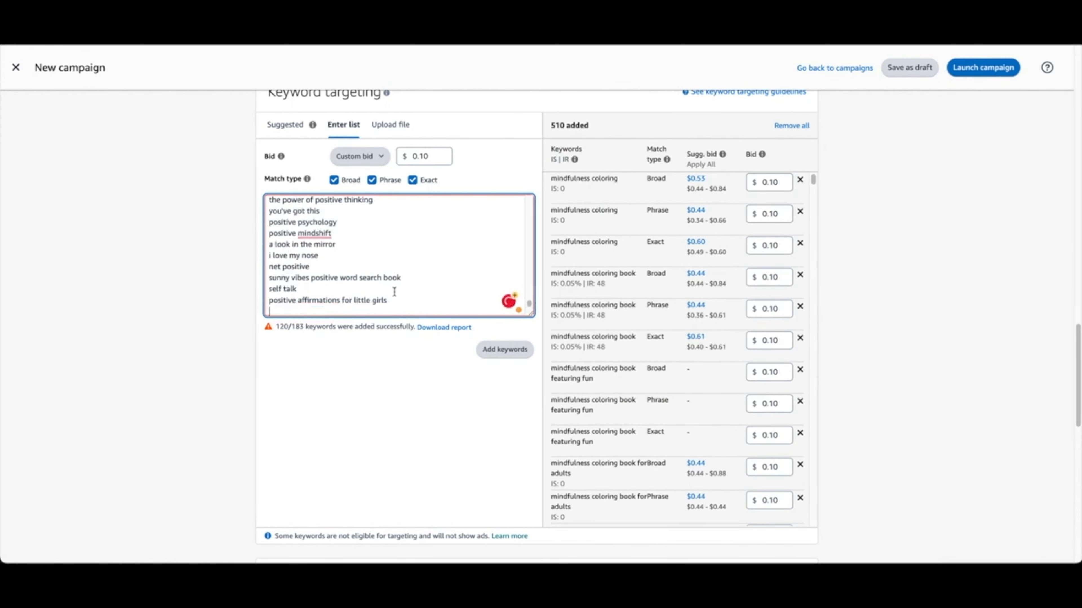
pyautogui.click(507, 354)
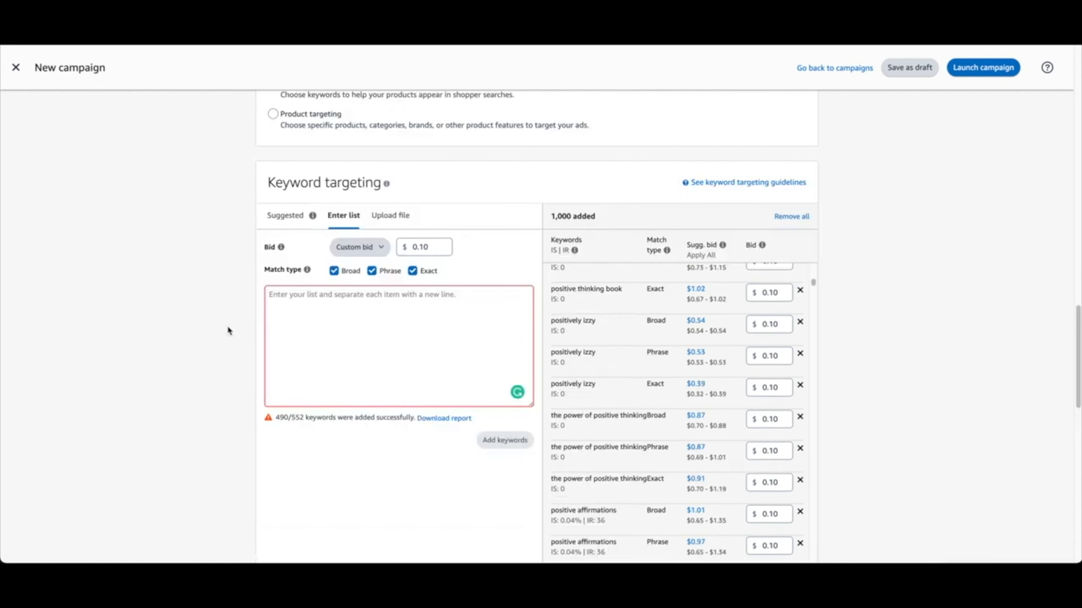
# - Add "free" as a negative exact keyword for the campaign
pyautogui.scroll(-1, 228, 325)
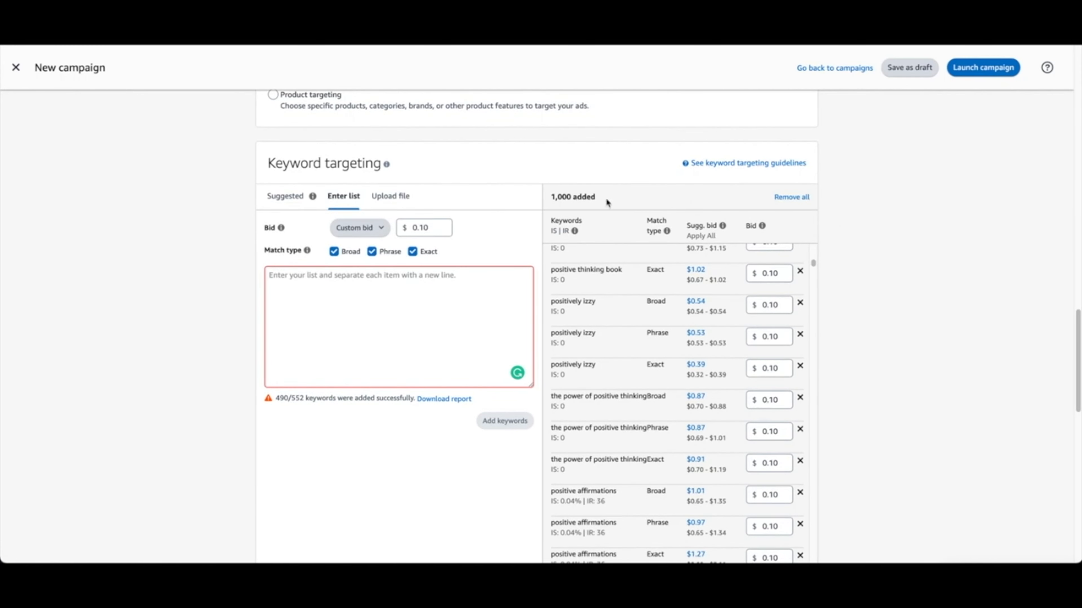
pyautogui.scroll(-4, 910, 263)
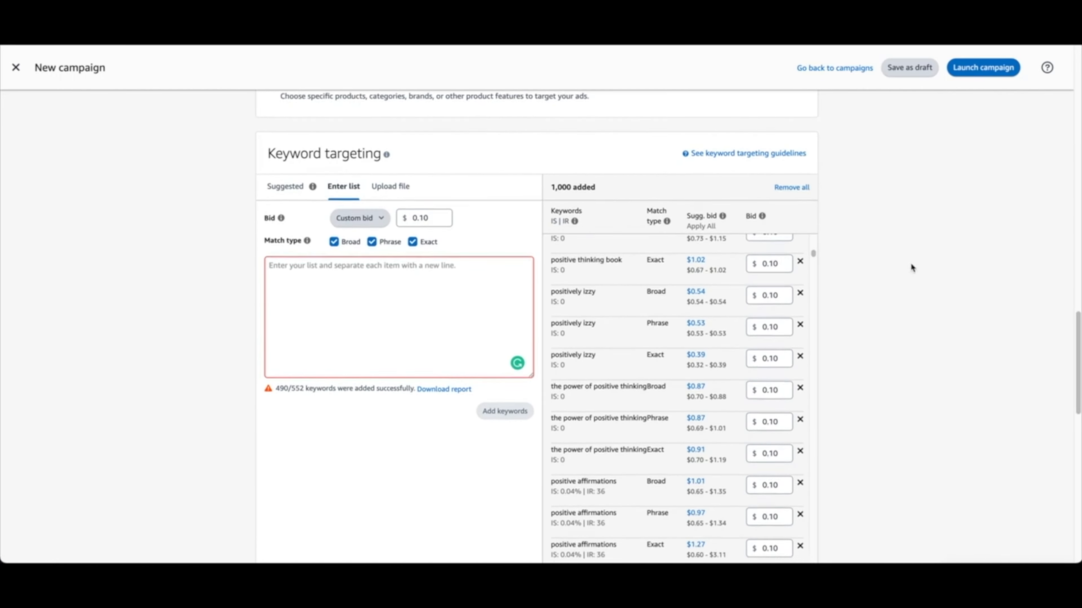
pyautogui.scroll(-7, 908, 262)
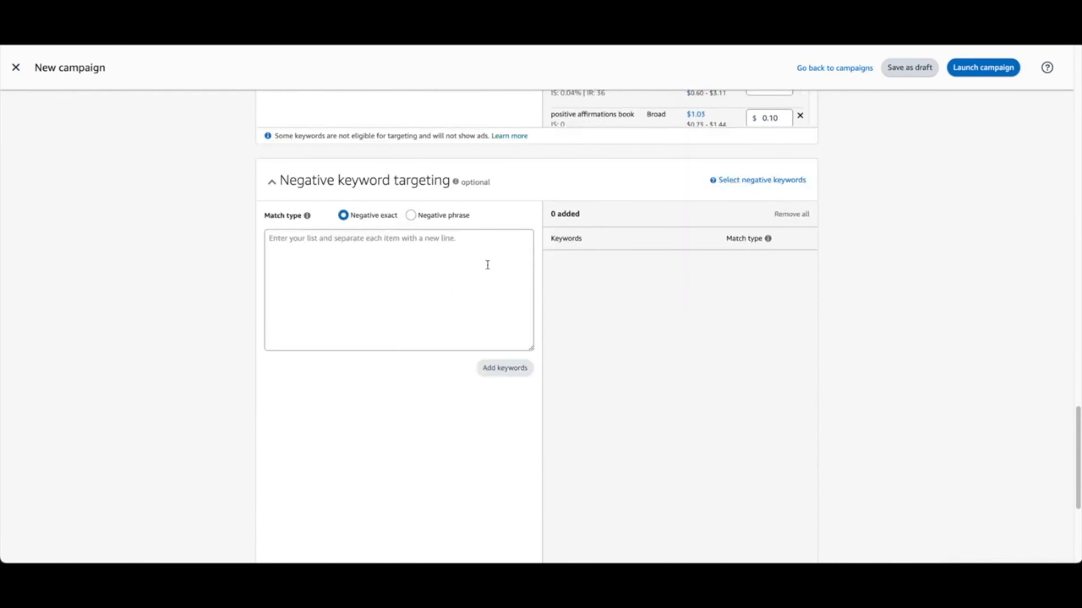
pyautogui.click(387, 308)
pyautogui.write('free')
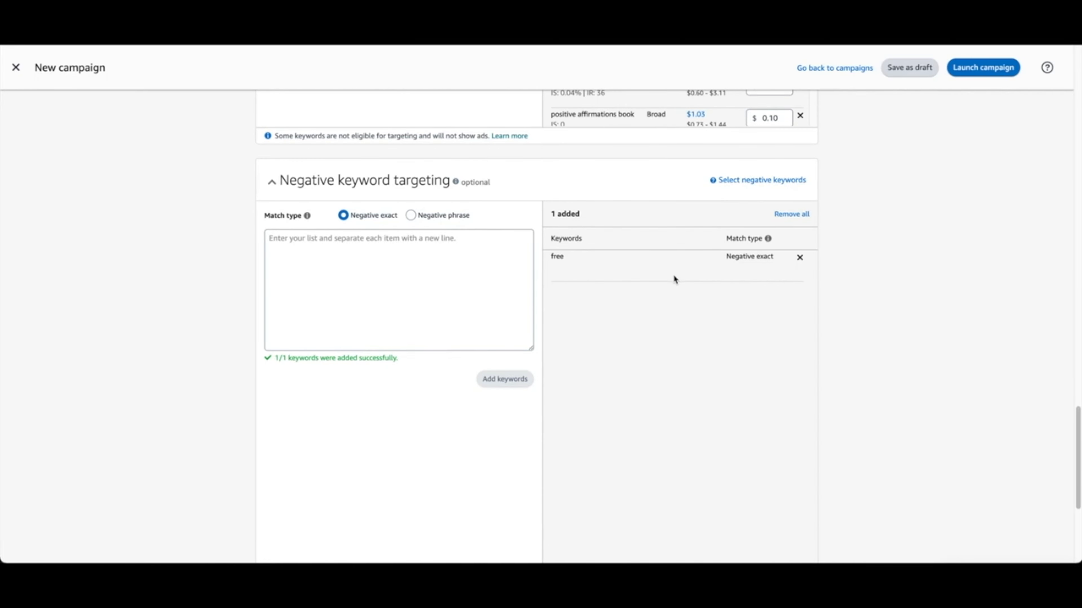
pyautogui.scroll(-5, 896, 327)
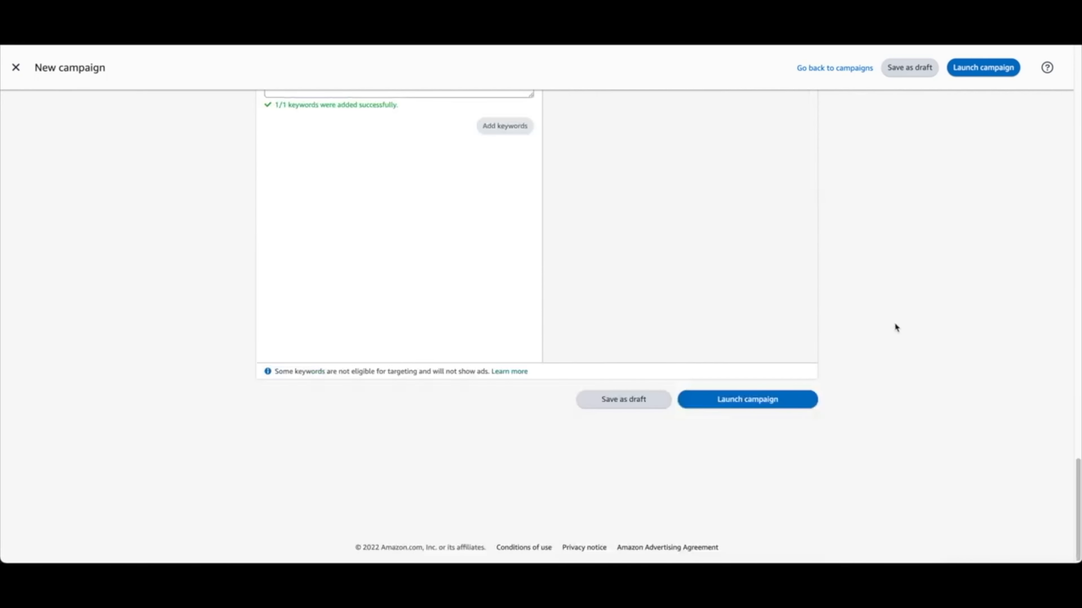